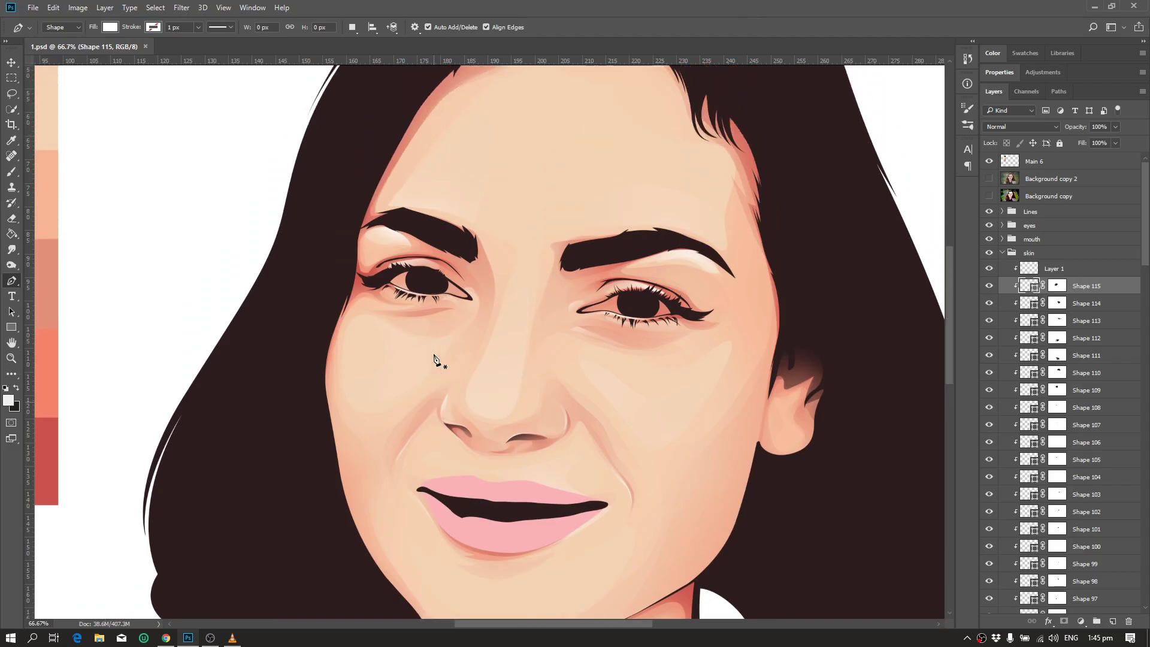
# - Zoom the canvas from 66.7% to 200% on the woman's eyes
pyautogui.hotkey('ctrl', '+')
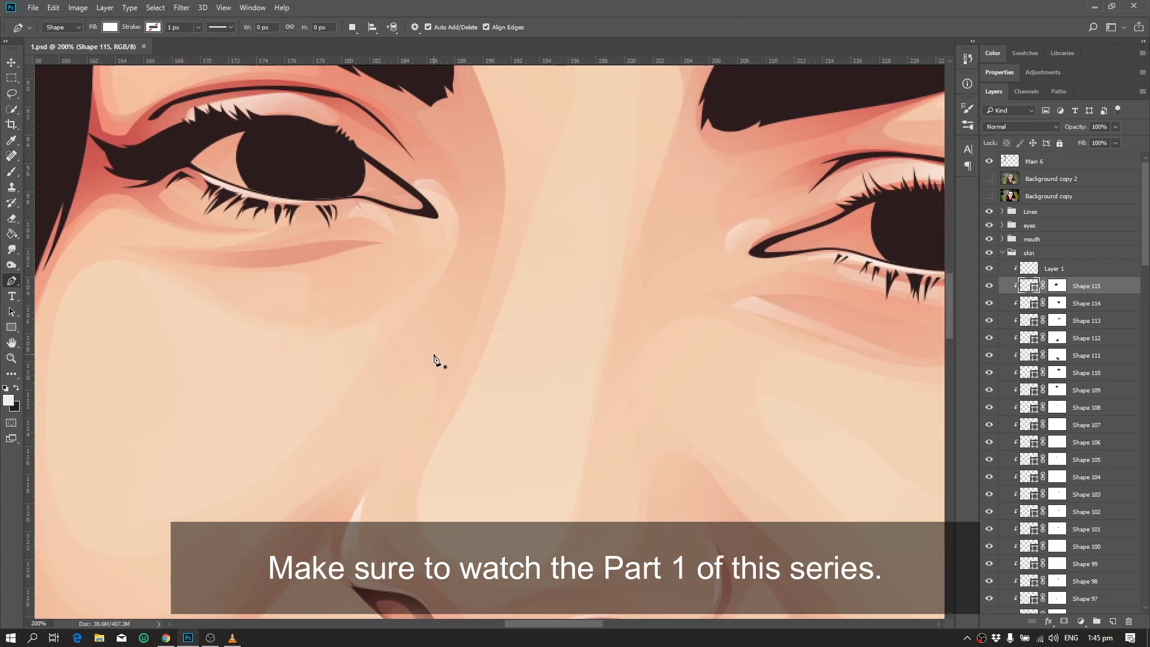
# - Collapse the skin group, expand eyes > left, and select its Shape 3 layer
pyautogui.click(1002, 256)
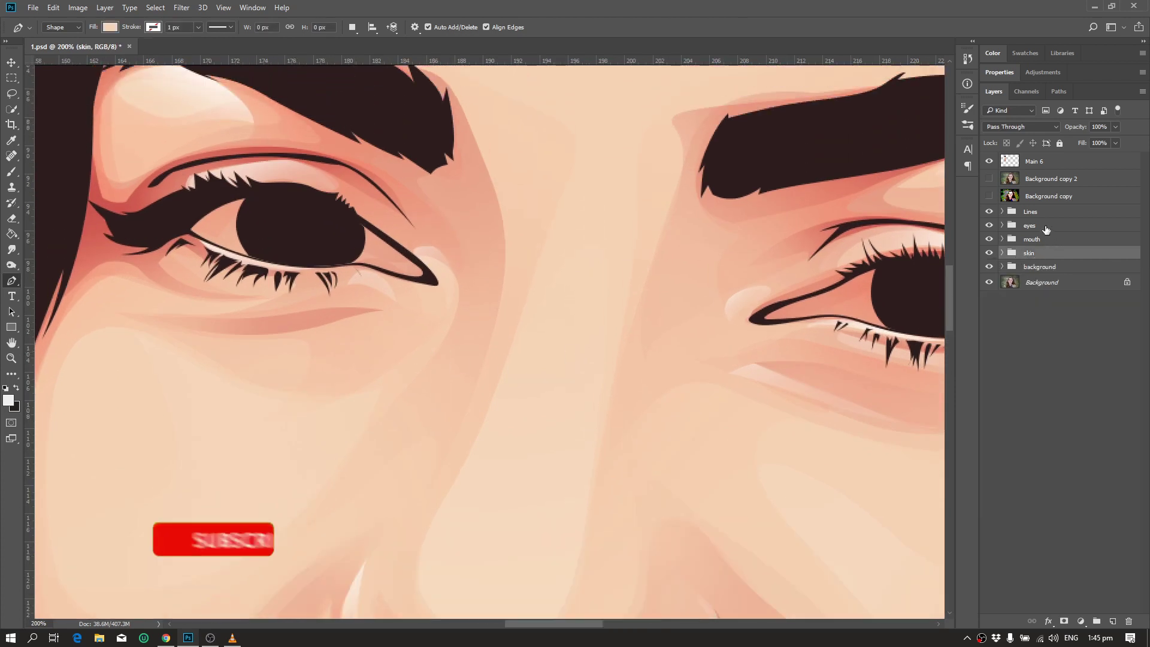
pyautogui.click(1030, 226)
pyautogui.click(1002, 225)
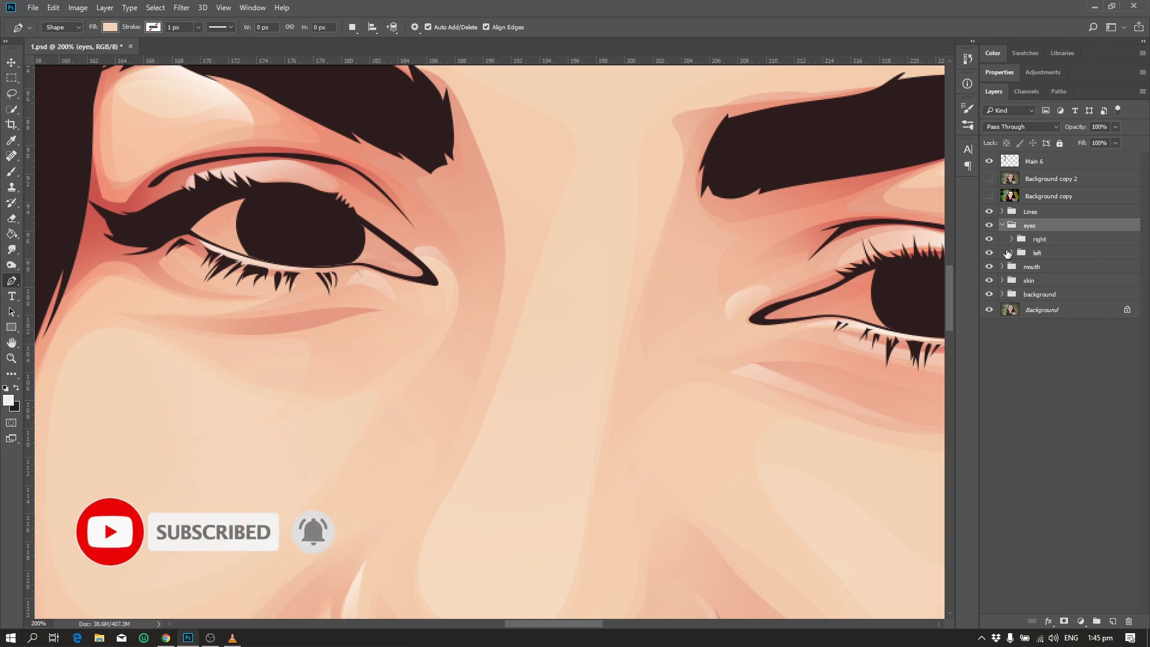
pyautogui.click(1010, 253)
pyautogui.click(1102, 317)
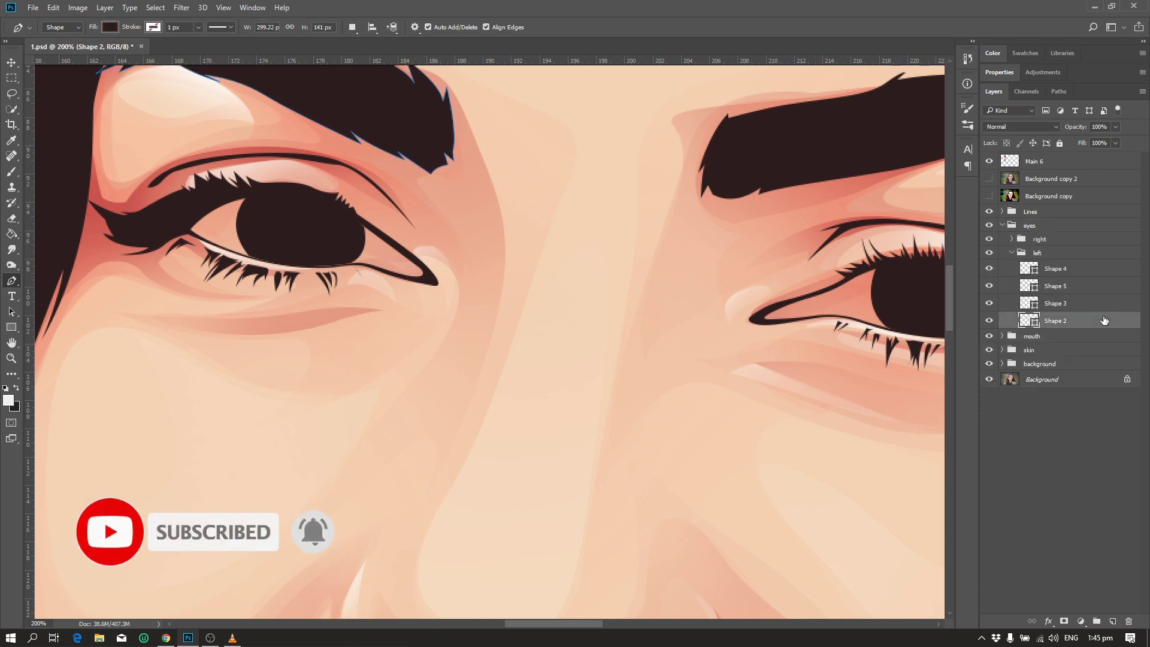
pyautogui.click(1063, 287)
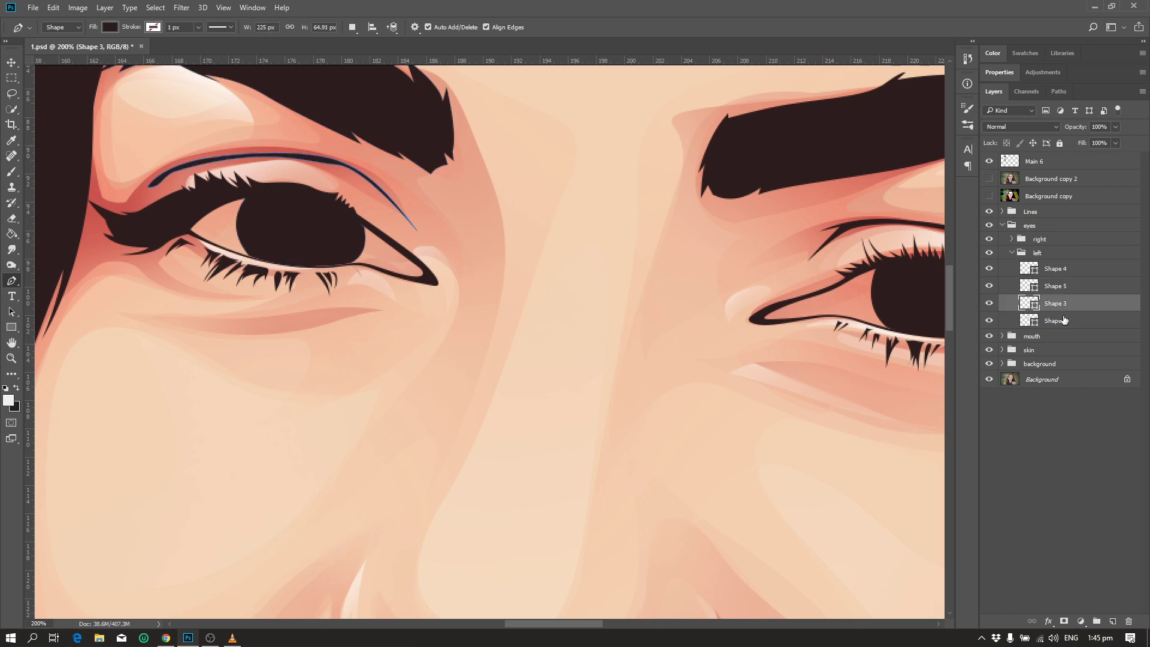
# - Zoom to 300% and pan so the left eye is centred
pyautogui.hotkey('ctrl', '+')
pyautogui.scroll(2, 503, 406)
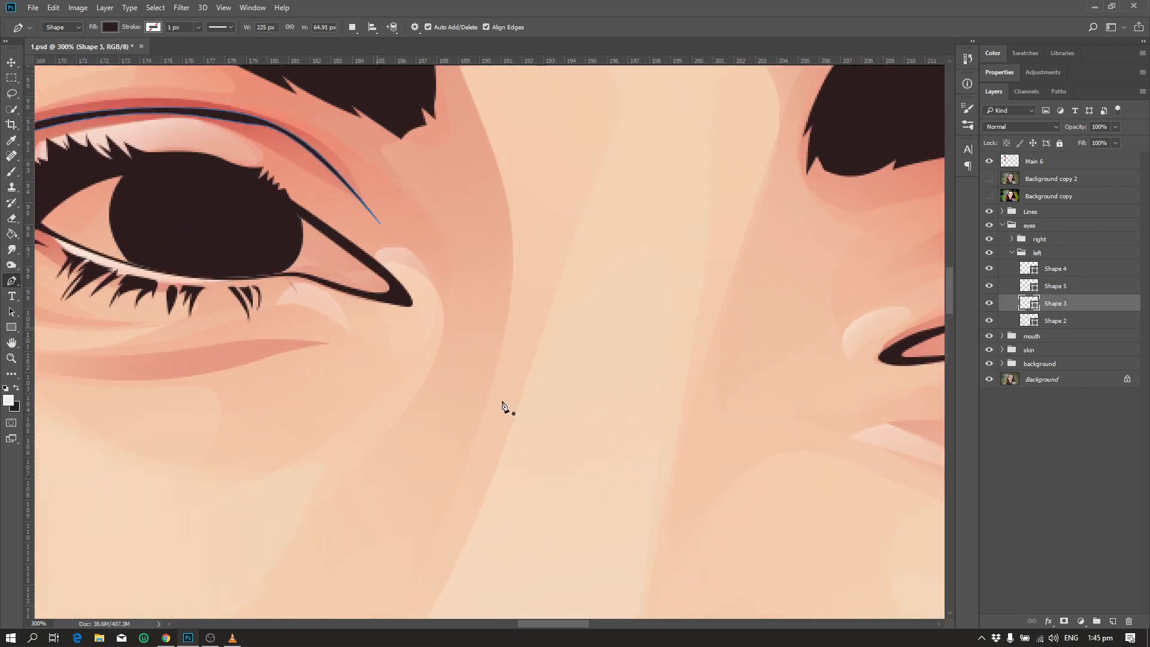
pyautogui.moveTo(556, 623); pyautogui.dragTo(540, 624)
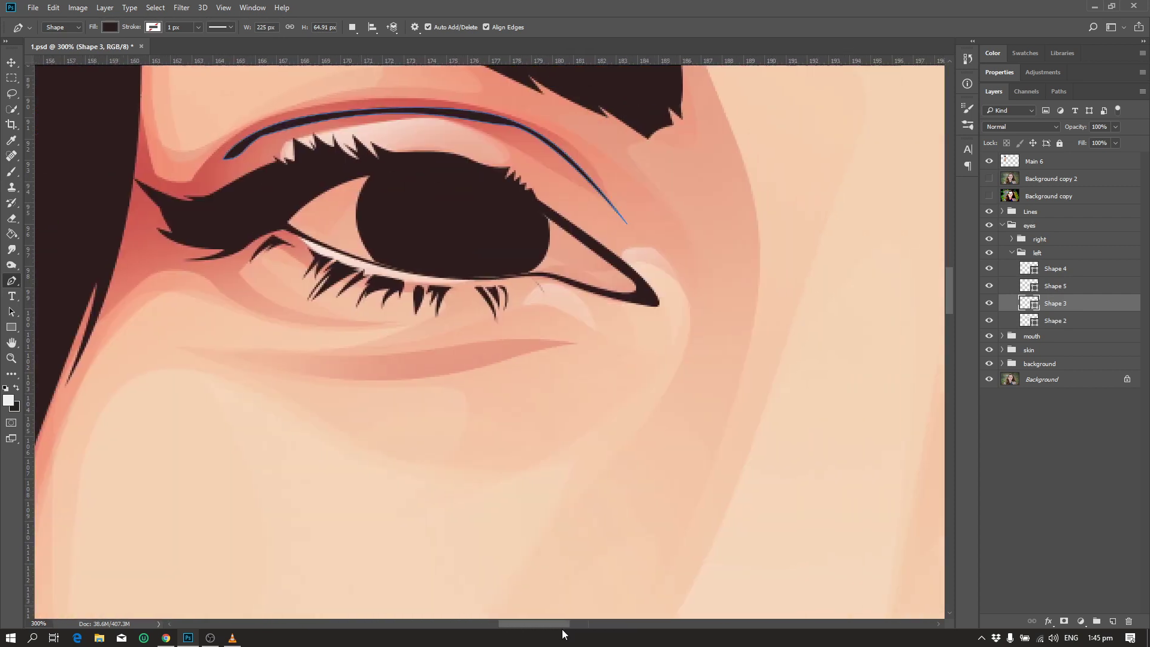
# - Pen-trace the eye opening along the upper lid and into the lower lid
pyautogui.click(430, 206)
pyautogui.moveTo(323, 224); pyautogui.dragTo(296, 234)
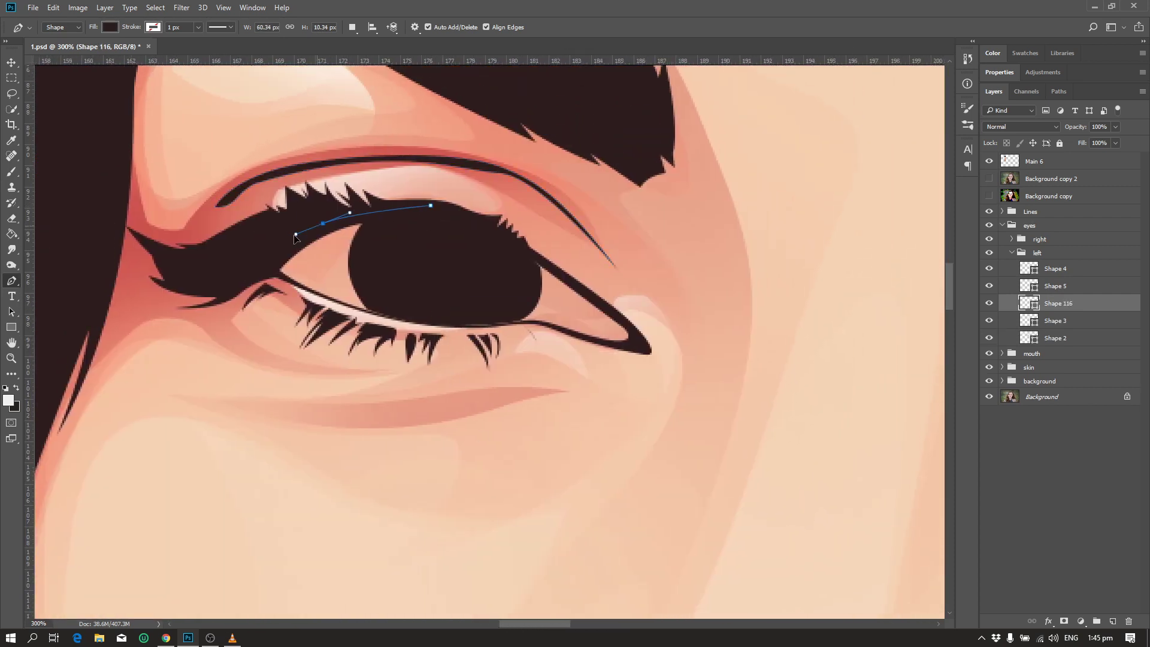
pyautogui.moveTo(379, 316); pyautogui.dragTo(471, 340)
pyautogui.keyDown('alt'); pyautogui.click(378, 316); pyautogui.keyUp('alt')
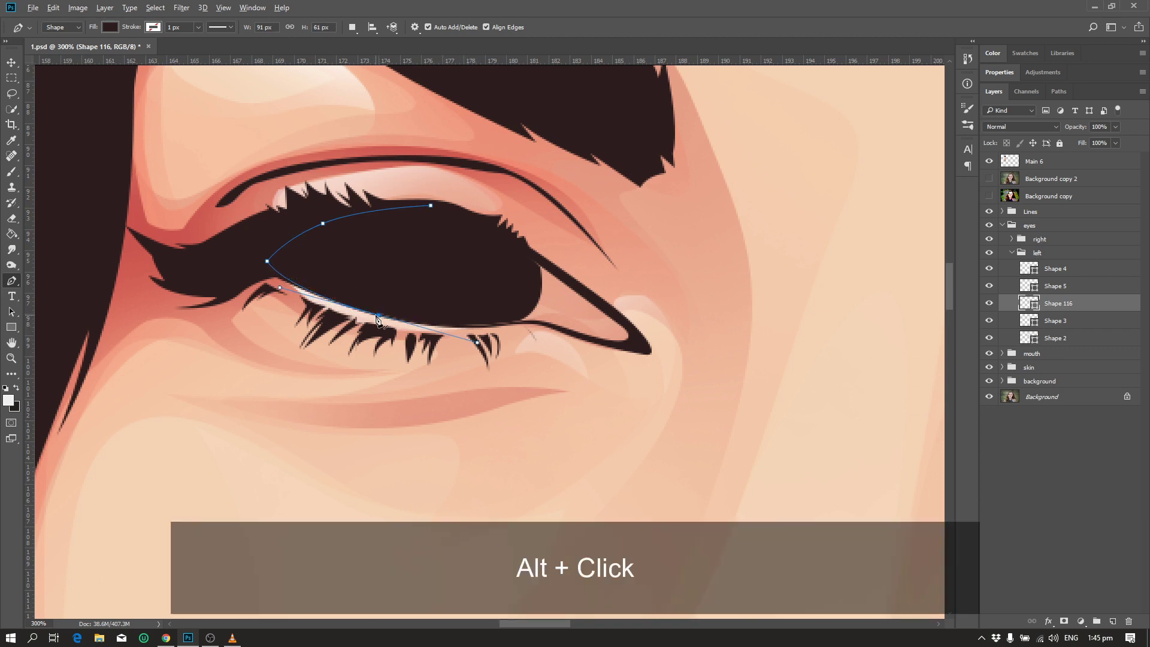
pyautogui.moveTo(477, 329); pyautogui.dragTo(509, 323)
pyautogui.hotkey('ctrl', 'z')
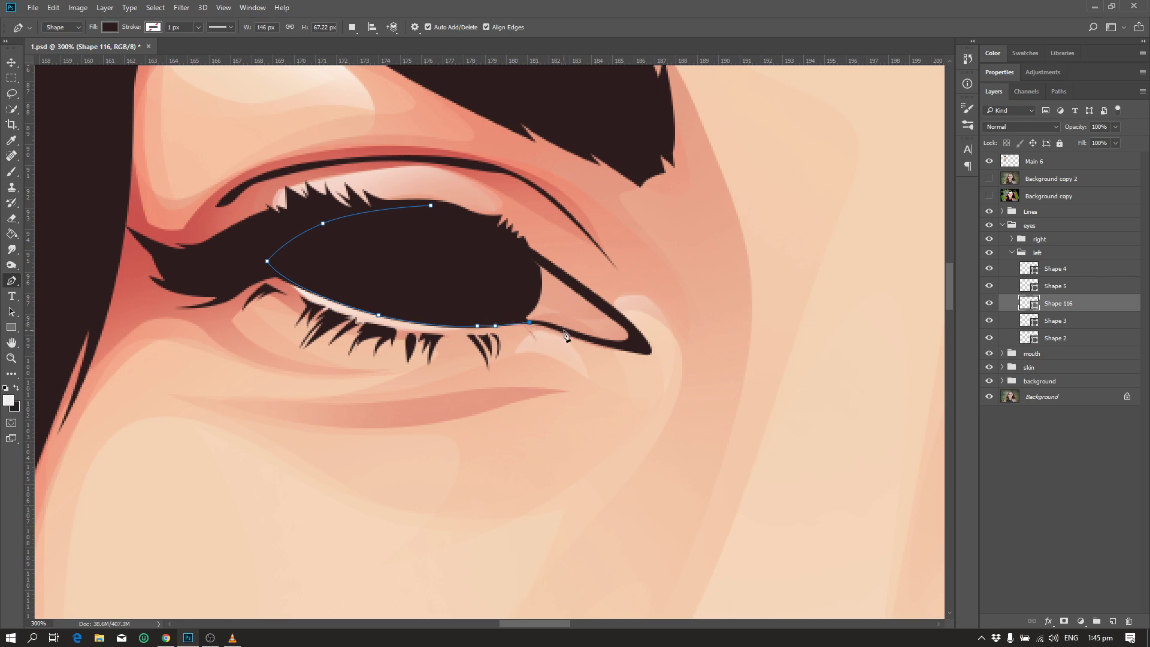
# - Complete the eye-white outline around the outer corner and back along the upper lid
pyautogui.moveTo(639, 343); pyautogui.dragTo(643, 336)
pyautogui.moveTo(589, 289)
pyautogui.mouseDown()
pyautogui.moveTo(552, 275)
pyautogui.moveTo(587, 297)
pyautogui.mouseUp()
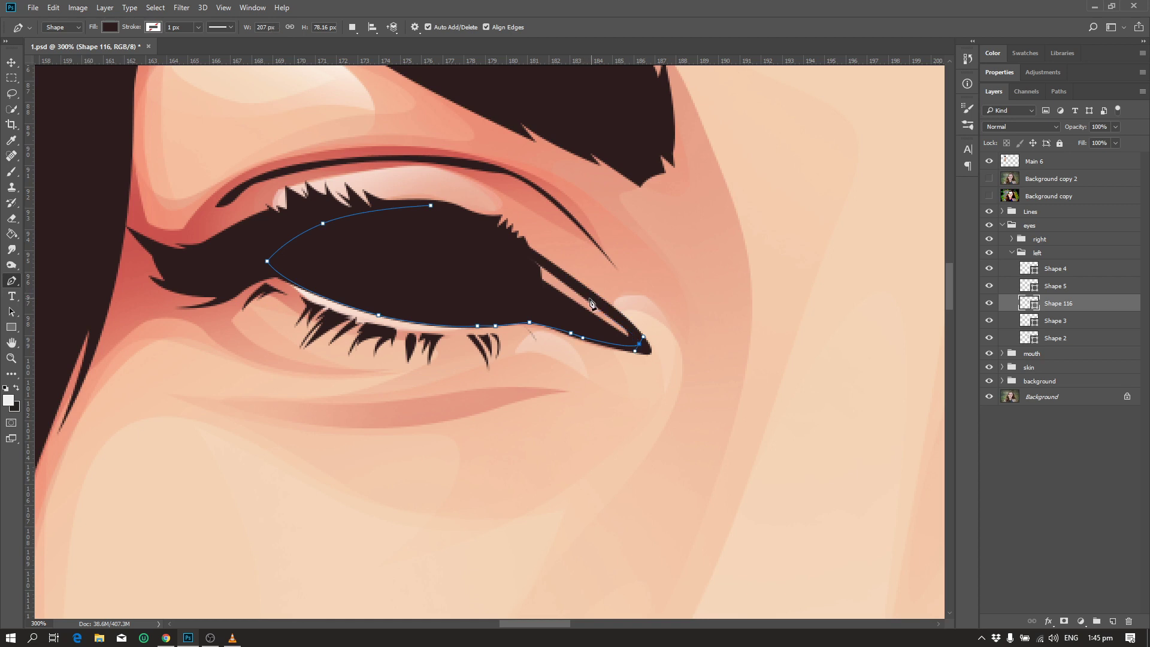
pyautogui.click(588, 298)
pyautogui.moveTo(517, 241); pyautogui.dragTo(453, 221)
pyautogui.press('Escape')
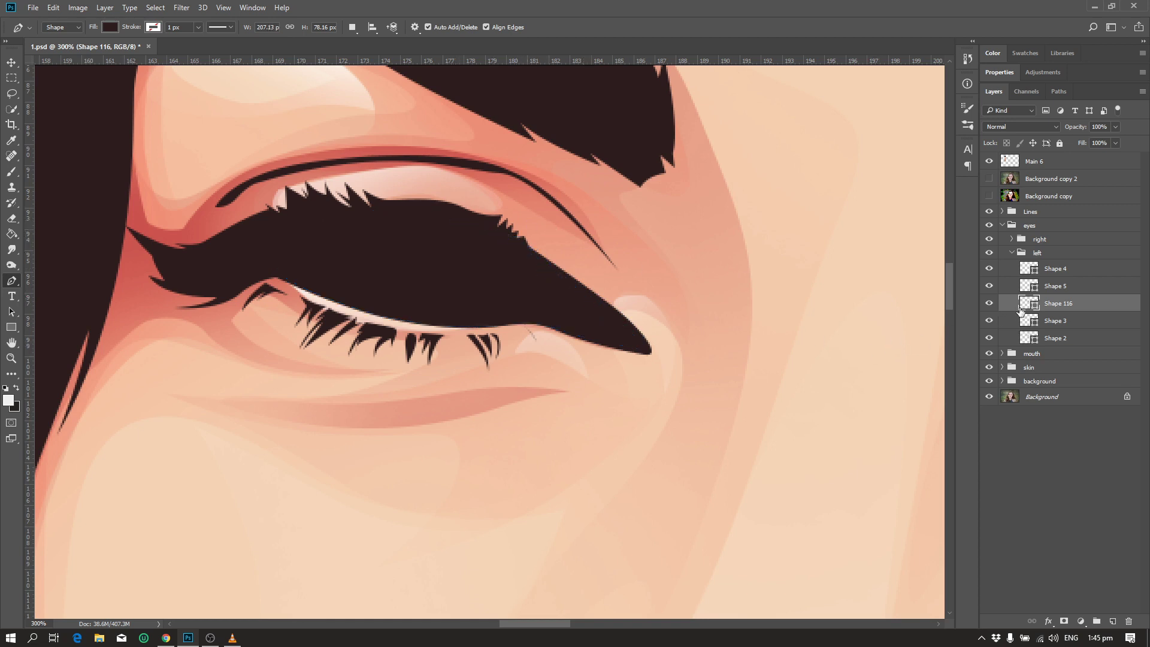
pyautogui.doubleClick(1026, 301)
# - Fill the eye shape with near-white #f8f8f8 and zoom out to view the face
pyautogui.moveTo(778, 383); pyautogui.dragTo(709, 345)
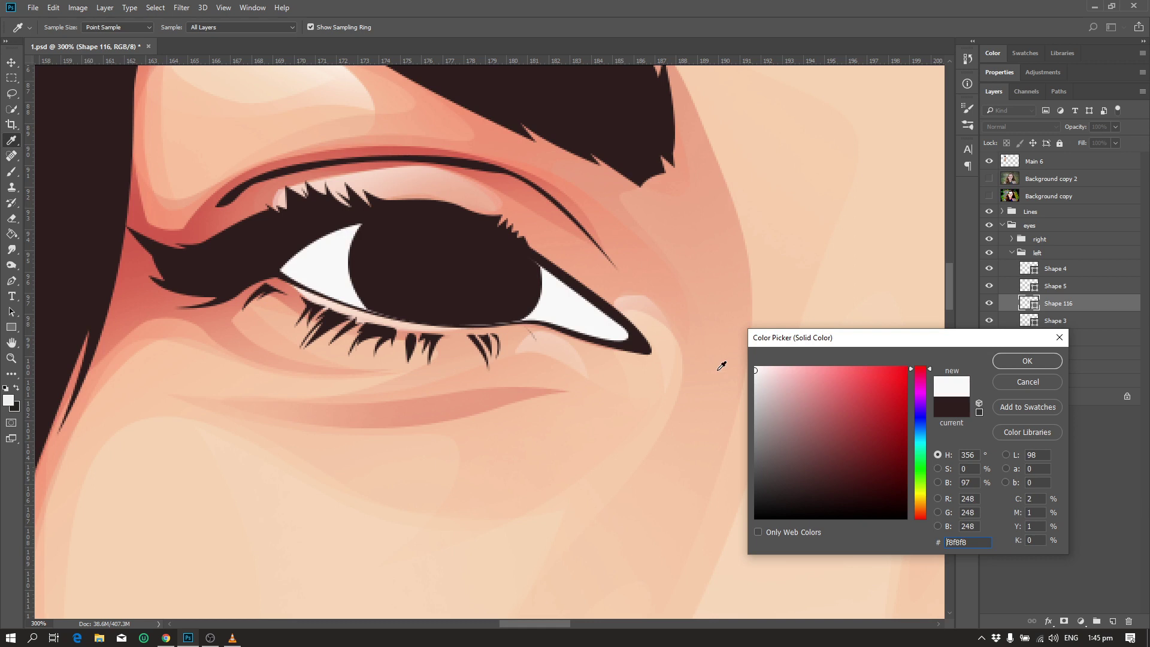
pyautogui.click(1027, 361)
pyautogui.hotkey('ctrl', '-')
pyautogui.hotkey('ctrl', '-')
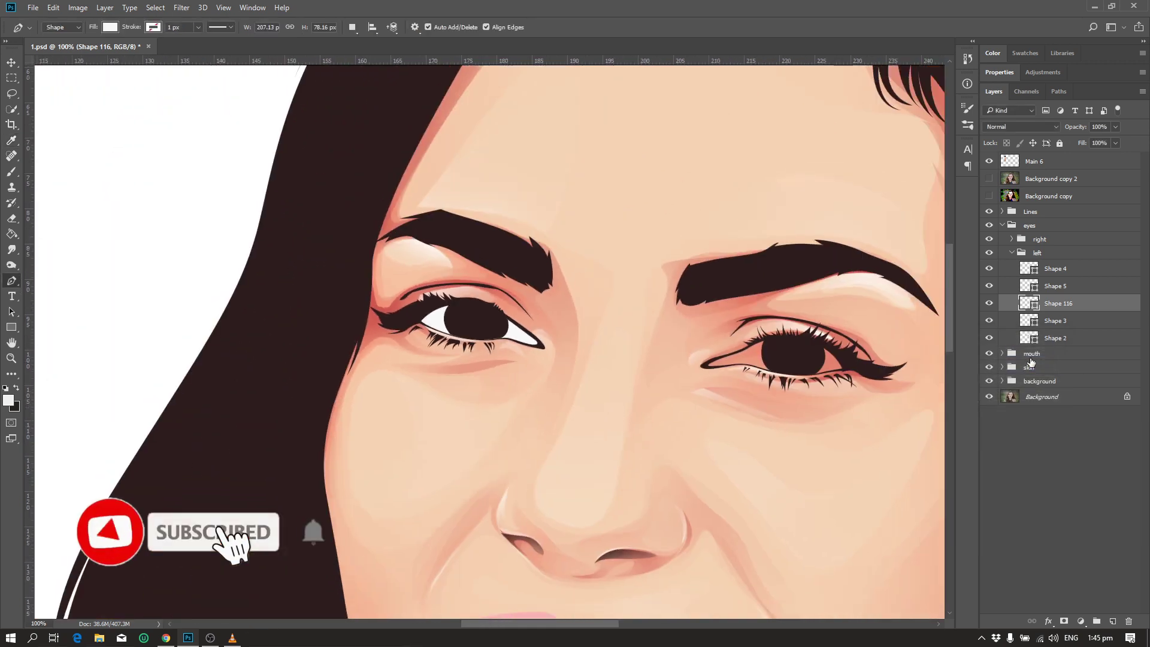
pyautogui.hotkey('ctrl', '-')
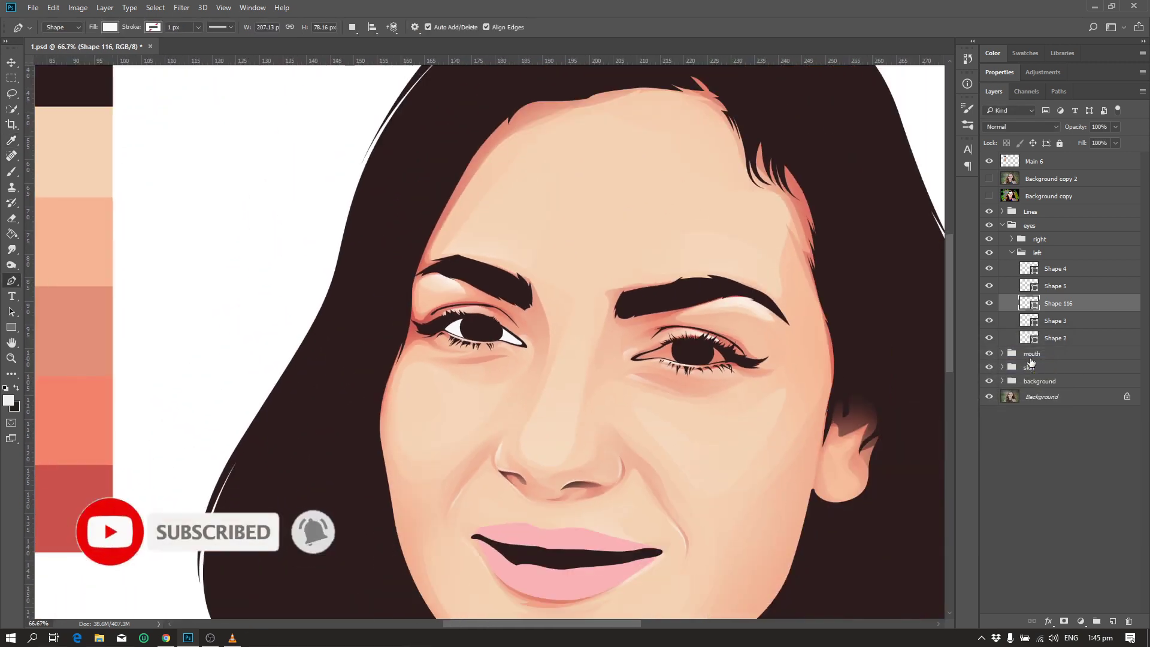
pyautogui.hotkey('ctrl', '-')
# - Zoom back in on the left eye and toggle the Background copy 2 reference photo to compare
pyautogui.hotkey('ctrl', '+')
pyautogui.hotkey('ctrl', '+')
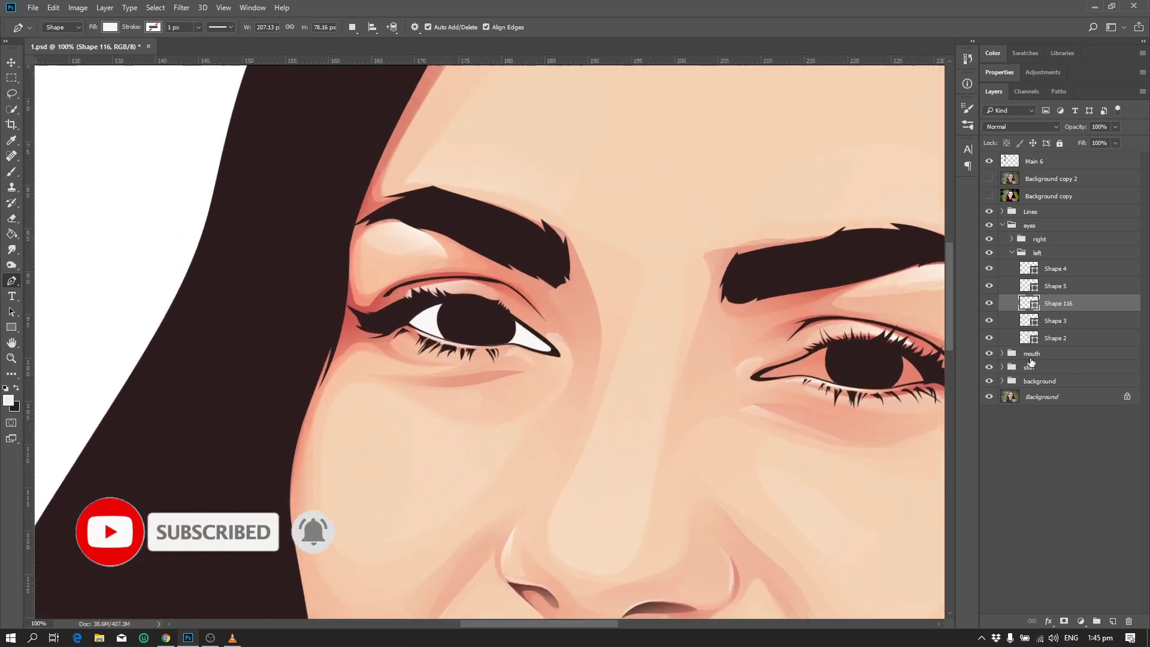
pyautogui.hotkey('ctrl', '+')
pyautogui.hotkey('ctrl', '+')
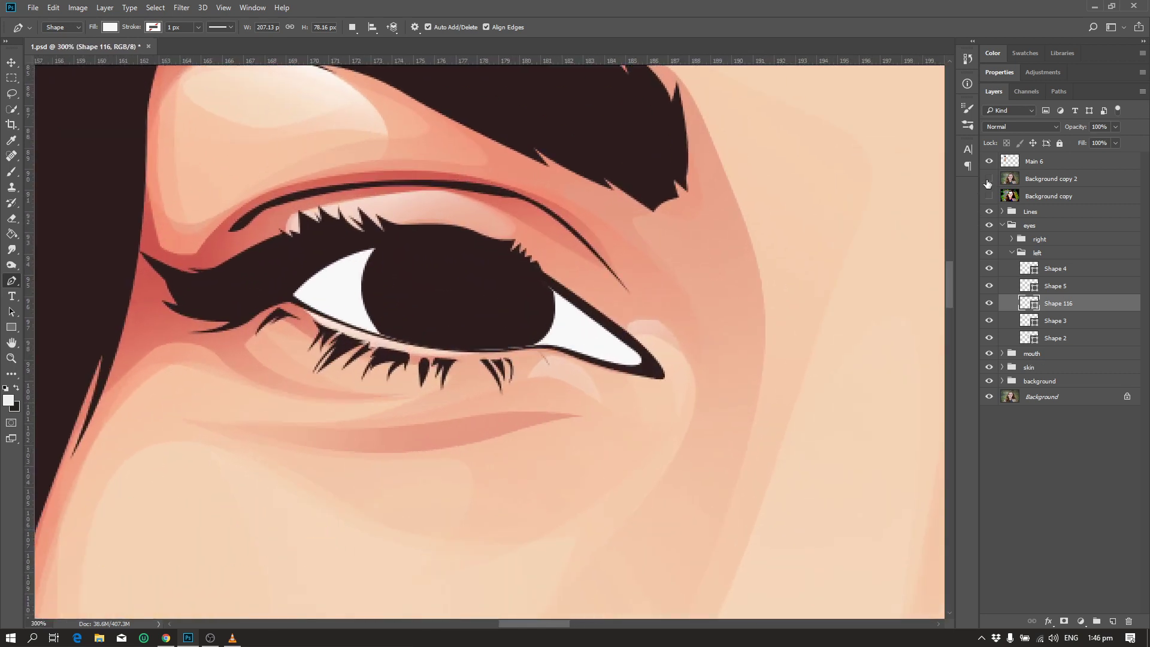
pyautogui.click(988, 179)
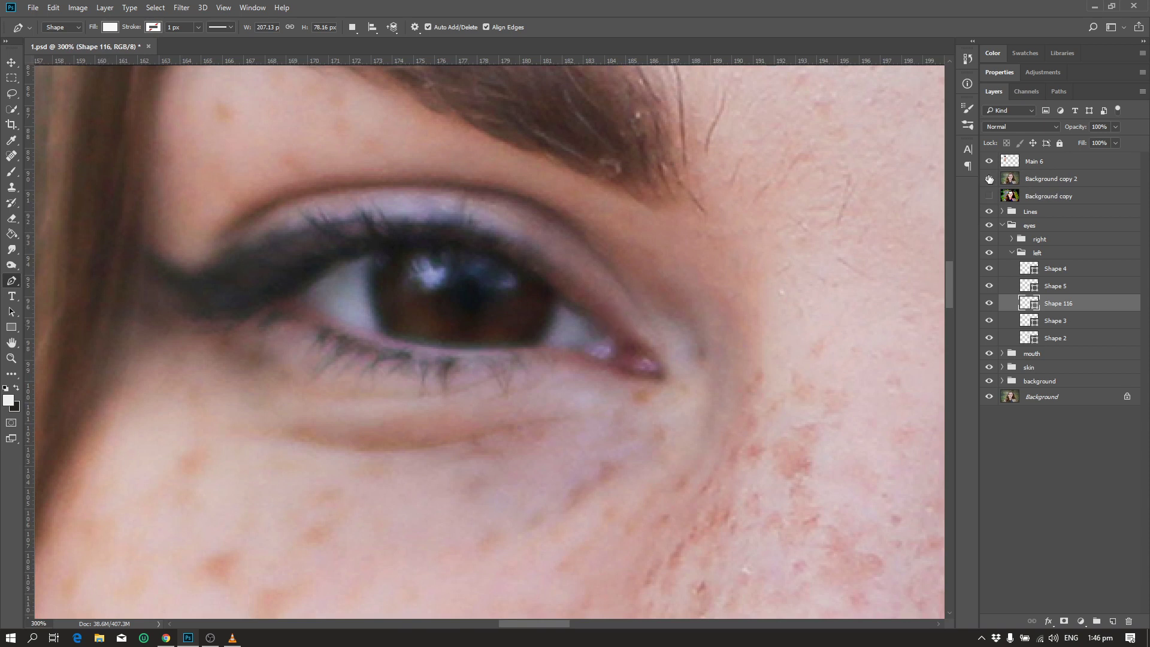
pyautogui.click(988, 179)
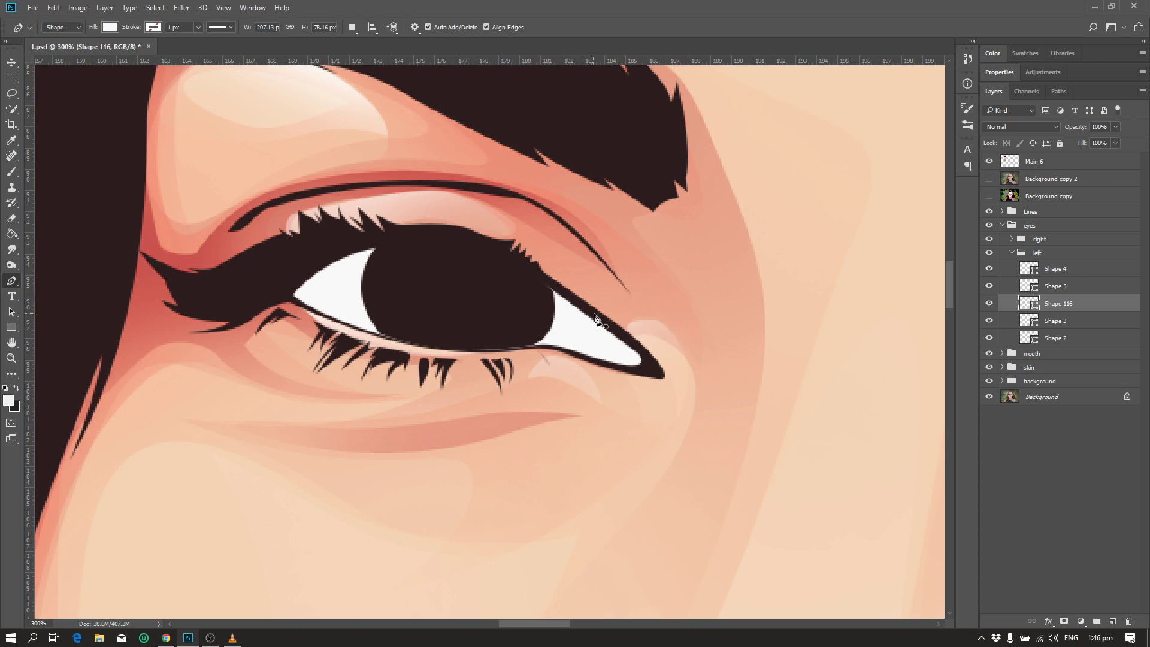
# - Draw Shape 117 across the eye opening and clip it inside the eye white
pyautogui.click(596, 313)
pyautogui.moveTo(566, 318); pyautogui.dragTo(559, 335)
pyautogui.click(541, 359)
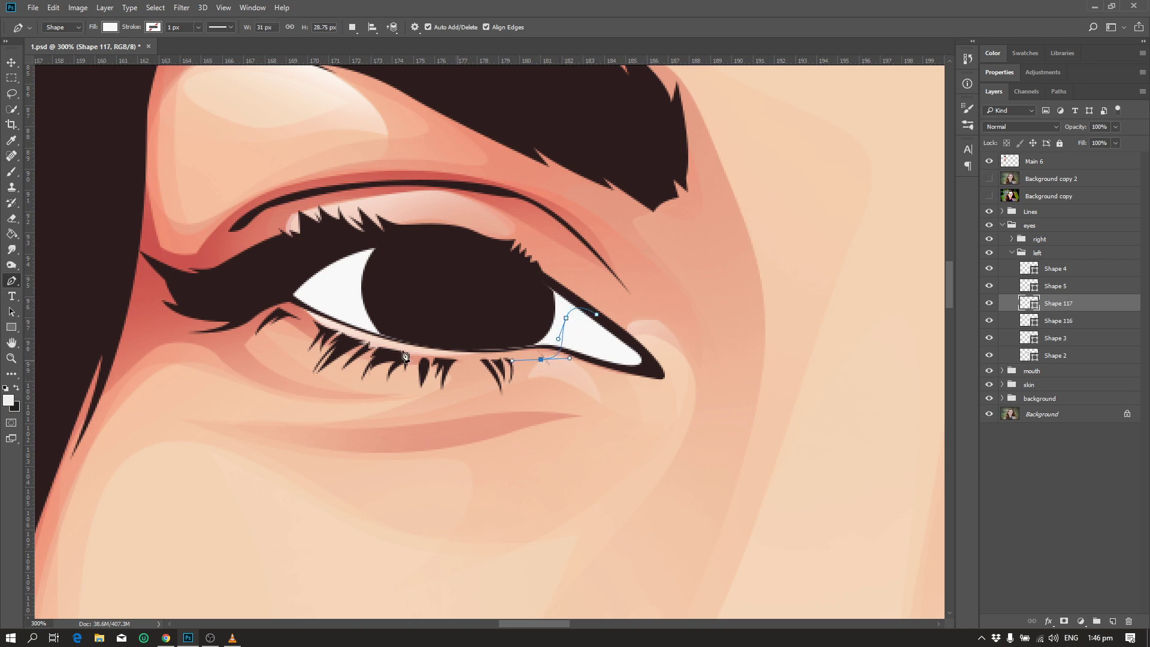
pyautogui.moveTo(329, 339)
pyautogui.mouseDown()
pyautogui.moveTo(284, 317)
pyautogui.moveTo(327, 277)
pyautogui.mouseUp()
pyautogui.click(269, 296)
pyautogui.moveTo(398, 237); pyautogui.dragTo(489, 244)
pyautogui.moveTo(595, 280); pyautogui.dragTo(633, 310)
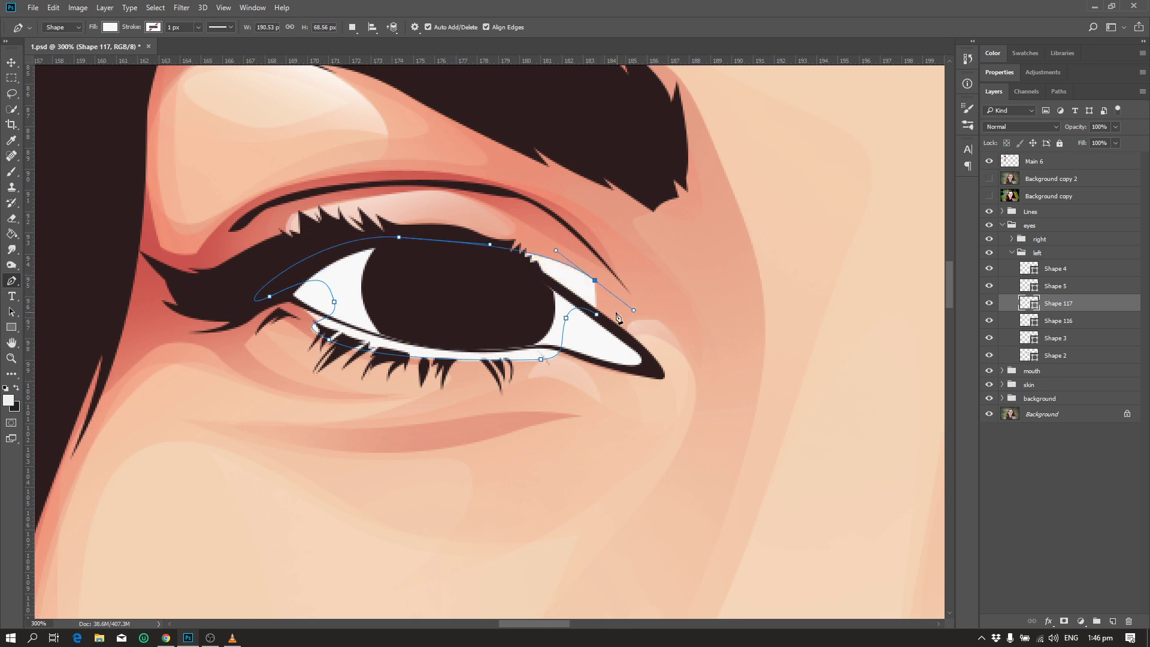
pyautogui.click(597, 315)
pyautogui.hotkey('ctrl', 'alt', 'g')
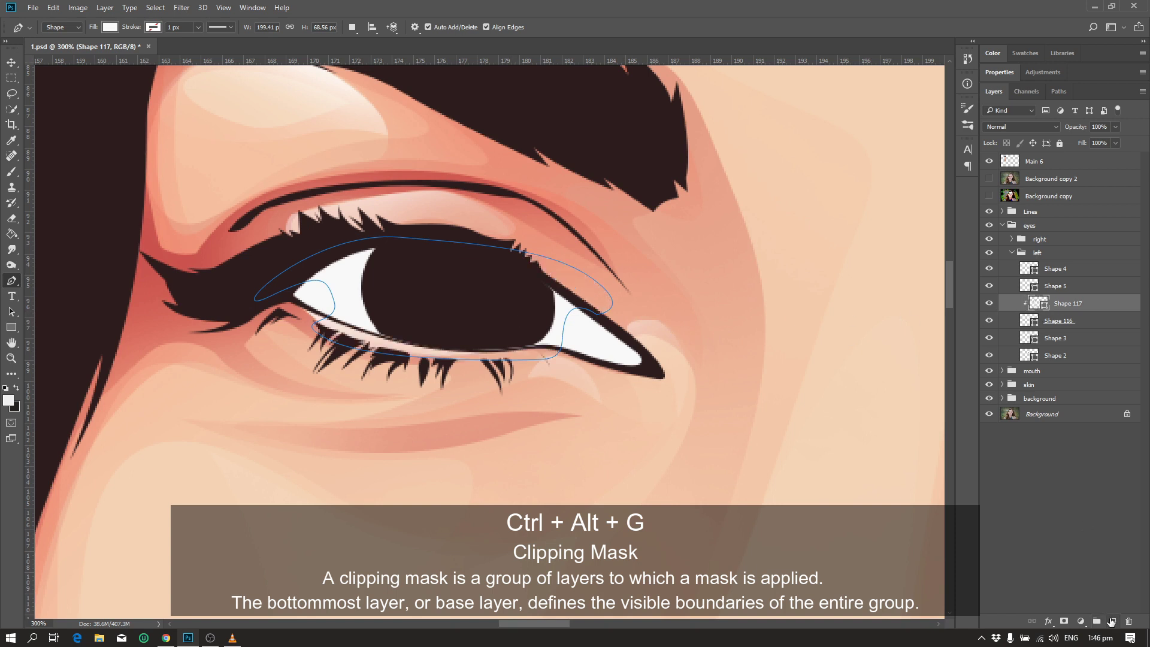
# - Add Layer 2 above and fill Shape 117 with the dark pupil colour #2d1d1e
pyautogui.click(1110, 621)
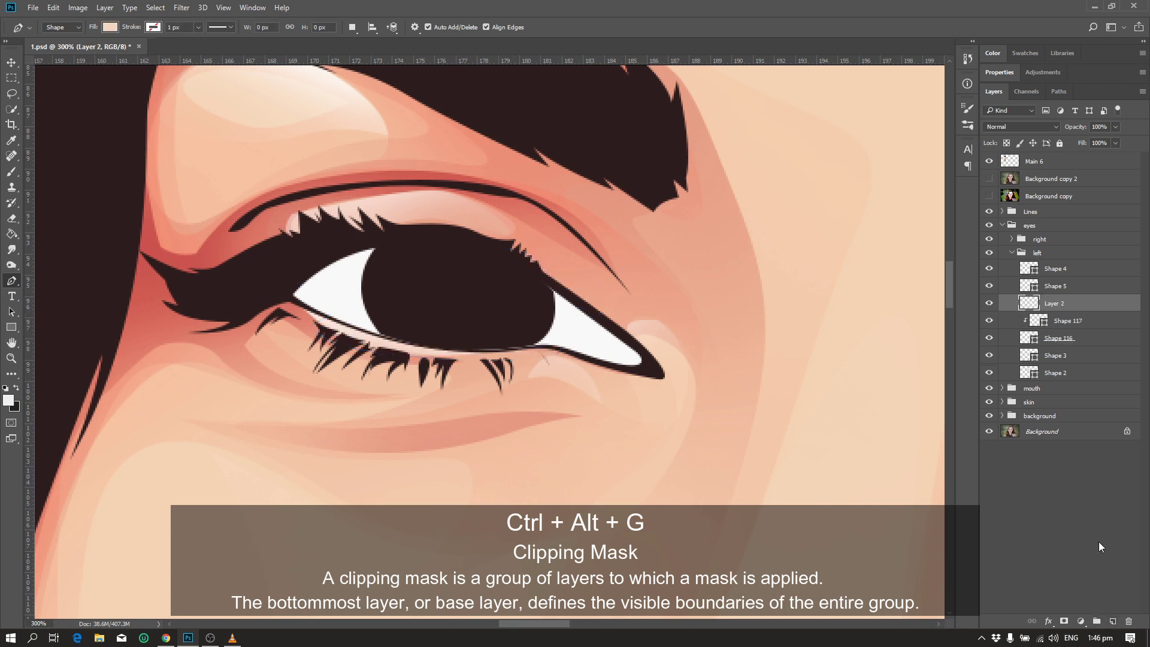
pyautogui.doubleClick(1035, 322)
pyautogui.click(503, 300)
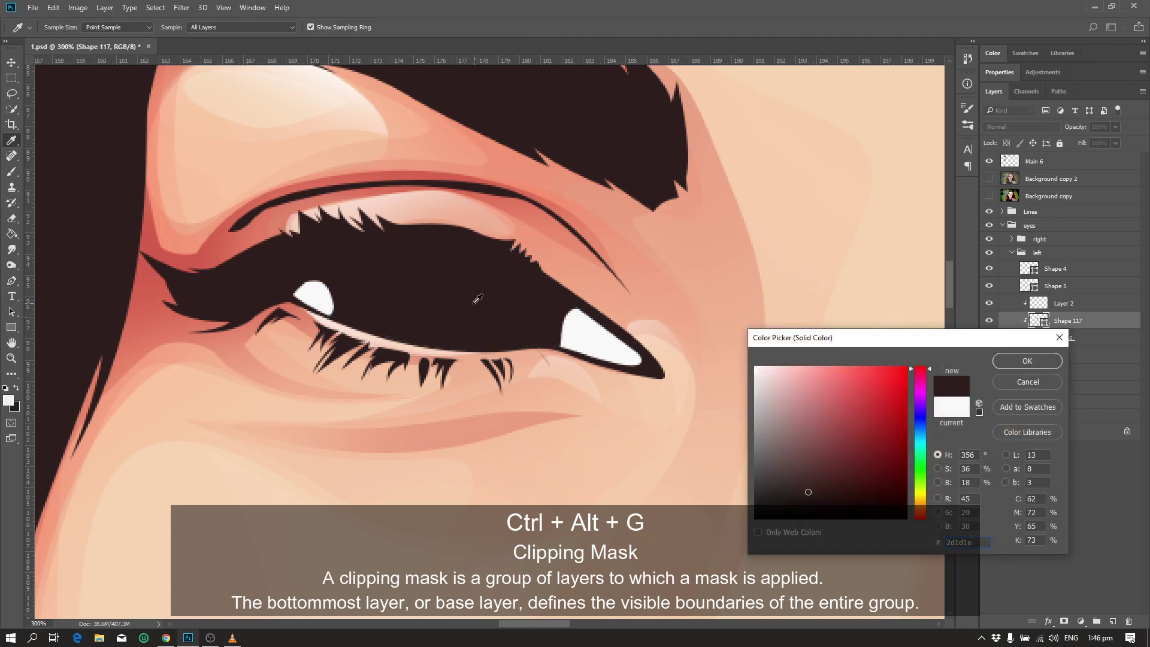
pyautogui.press('p')
pyautogui.click(1014, 358)
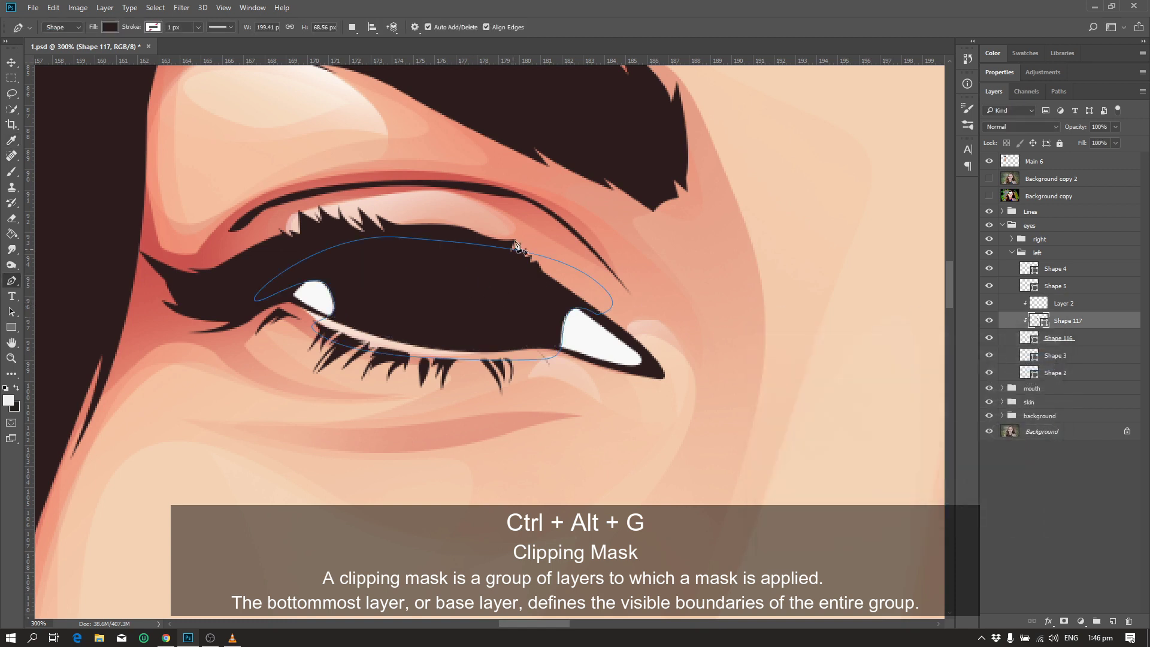
pyautogui.press('e')
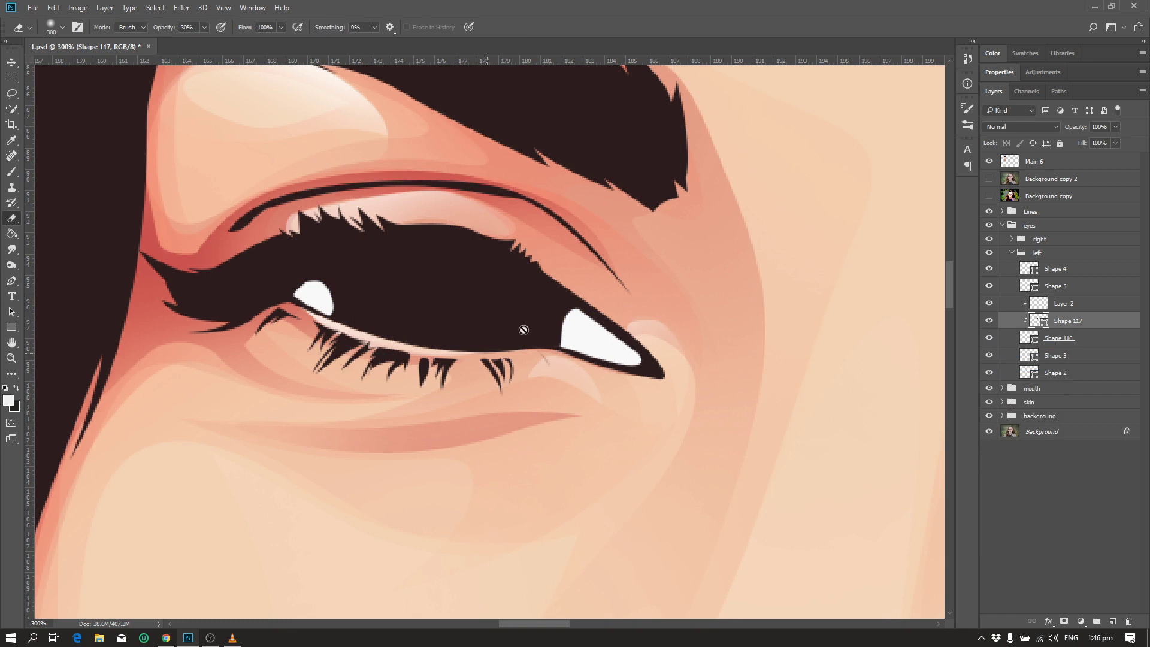
# - Mask Shape 117 and softly erase its dark shading near the corner and left side
pyautogui.click(1063, 621)
pyautogui.press('[')
pyautogui.press('[')
pyautogui.press('[')
pyautogui.press('[')
pyautogui.press('[')
pyautogui.press('[')
pyautogui.moveTo(565, 335); pyautogui.dragTo(614, 355)
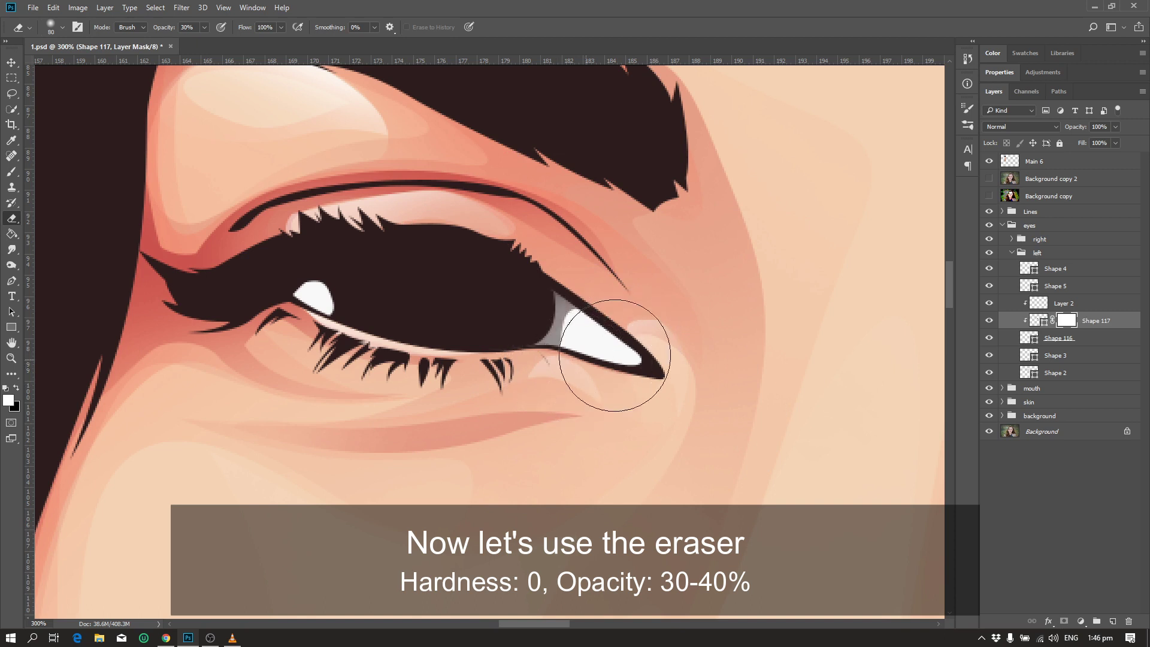
pyautogui.moveTo(282, 359); pyautogui.dragTo(284, 336)
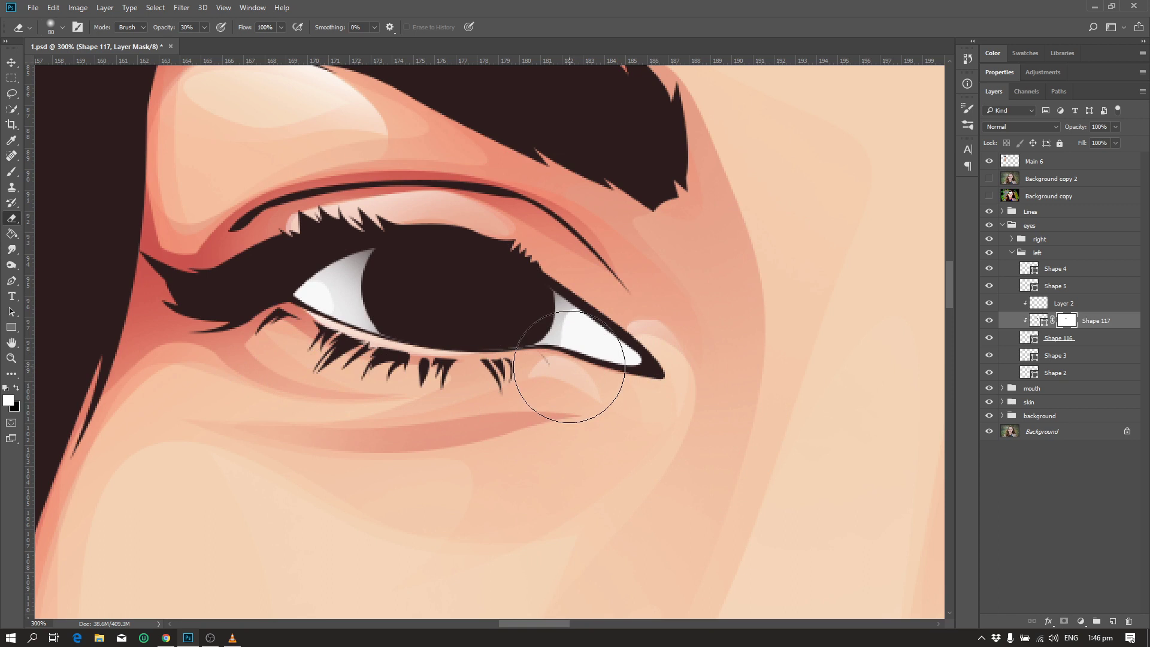
pyautogui.hotkey('ctrl', '-')
pyautogui.hotkey('ctrl', '+')
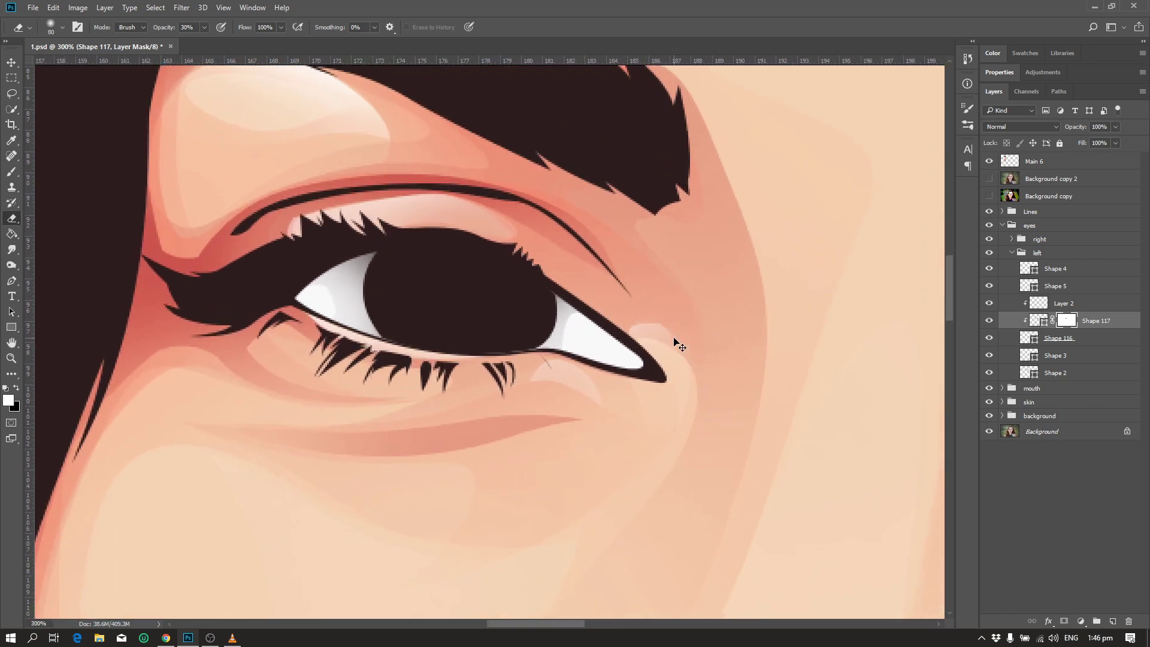
# - Compare against the reference photo and start Shape 118 at the eye's outer corner
pyautogui.press('p')
pyautogui.click(988, 178)
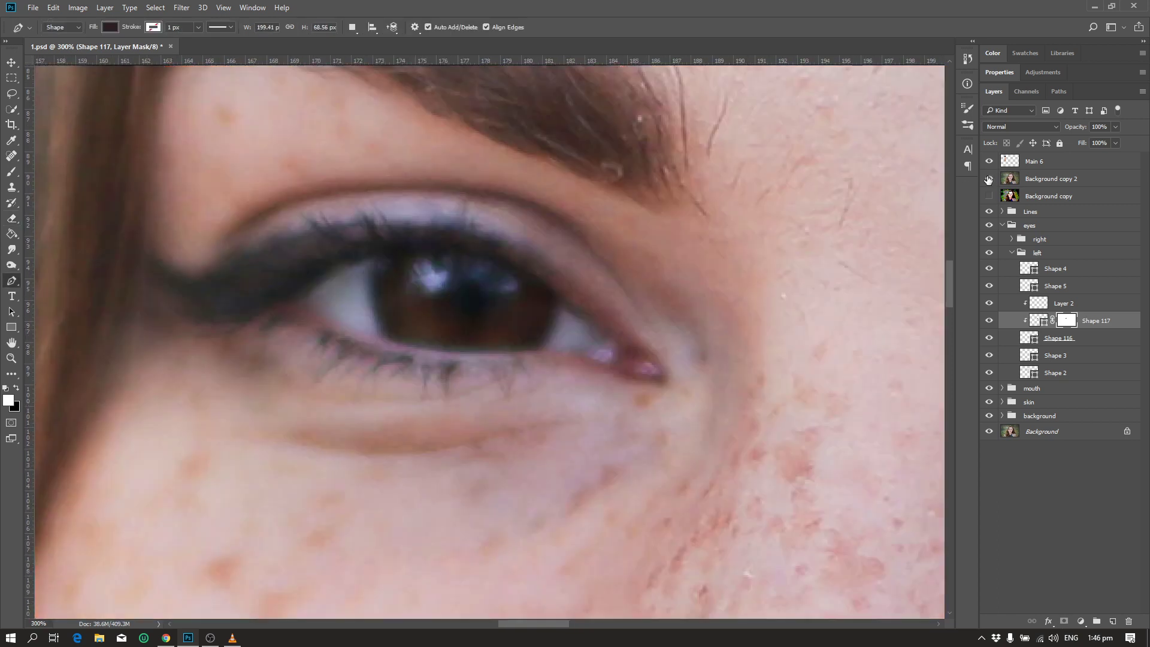
pyautogui.click(988, 179)
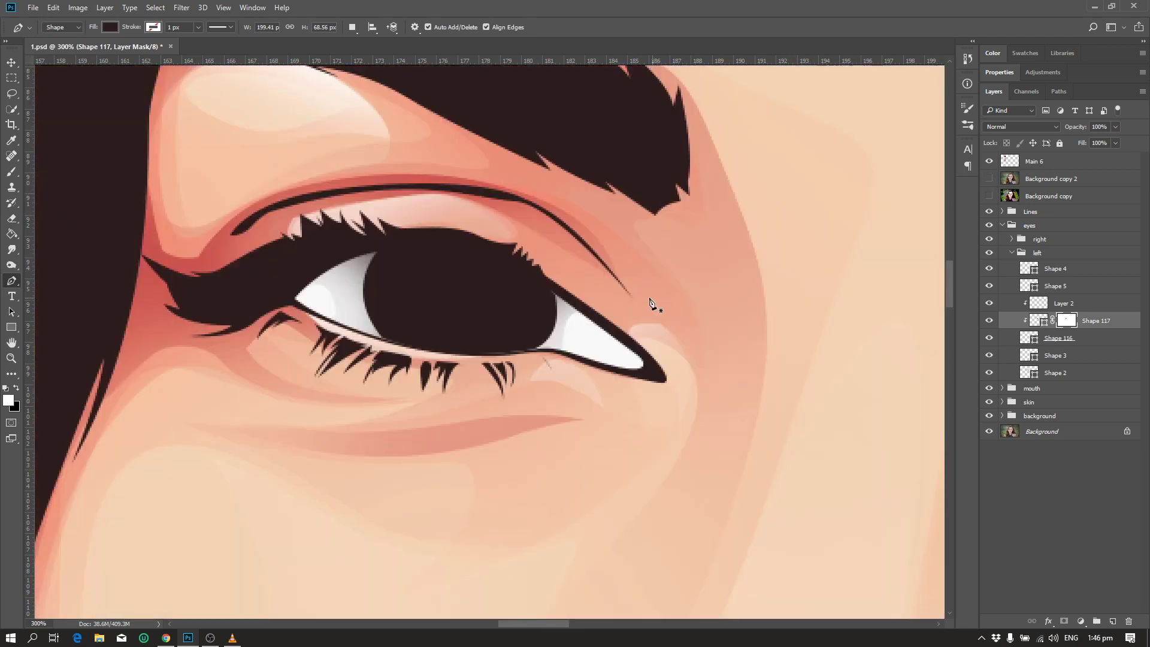
pyautogui.click(563, 310)
pyautogui.click(988, 179)
# - Finish Shape 118 around the outer corner, mask it, and erase it into soft shading
pyautogui.moveTo(582, 340); pyautogui.dragTo(519, 355)
pyautogui.moveTo(618, 391)
pyautogui.mouseDown()
pyautogui.moveTo(662, 400)
pyautogui.moveTo(689, 346)
pyautogui.mouseUp()
pyautogui.moveTo(570, 265); pyautogui.dragTo(523, 257)
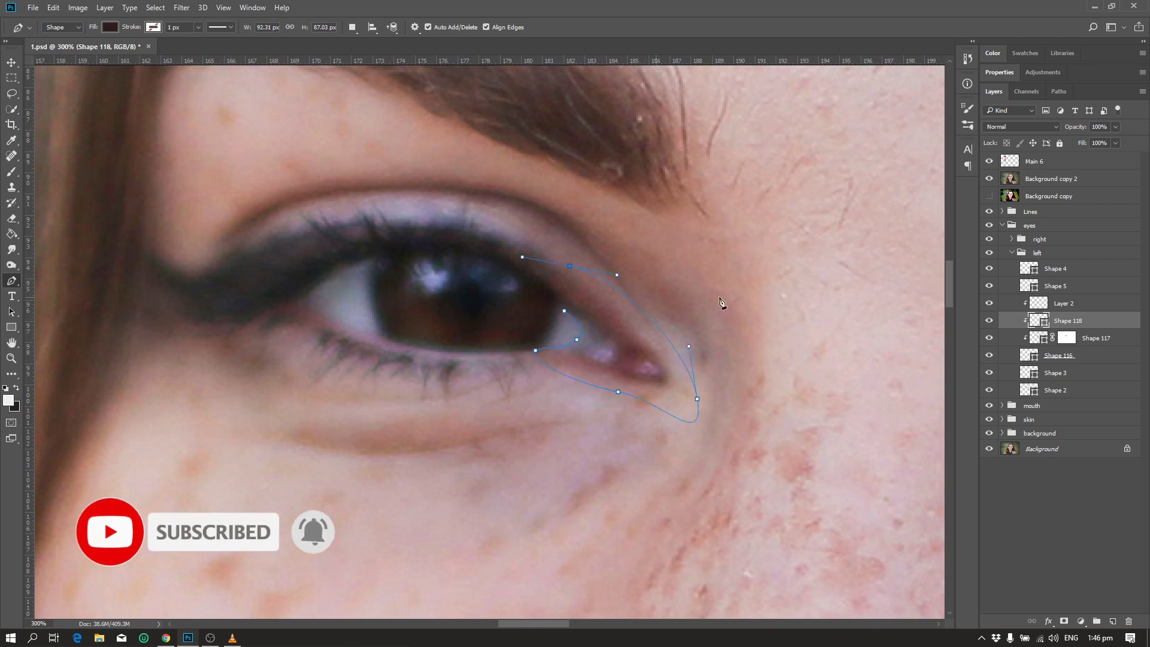
pyautogui.click(988, 179)
pyautogui.moveTo(563, 310); pyautogui.dragTo(641, 377)
pyautogui.press('e')
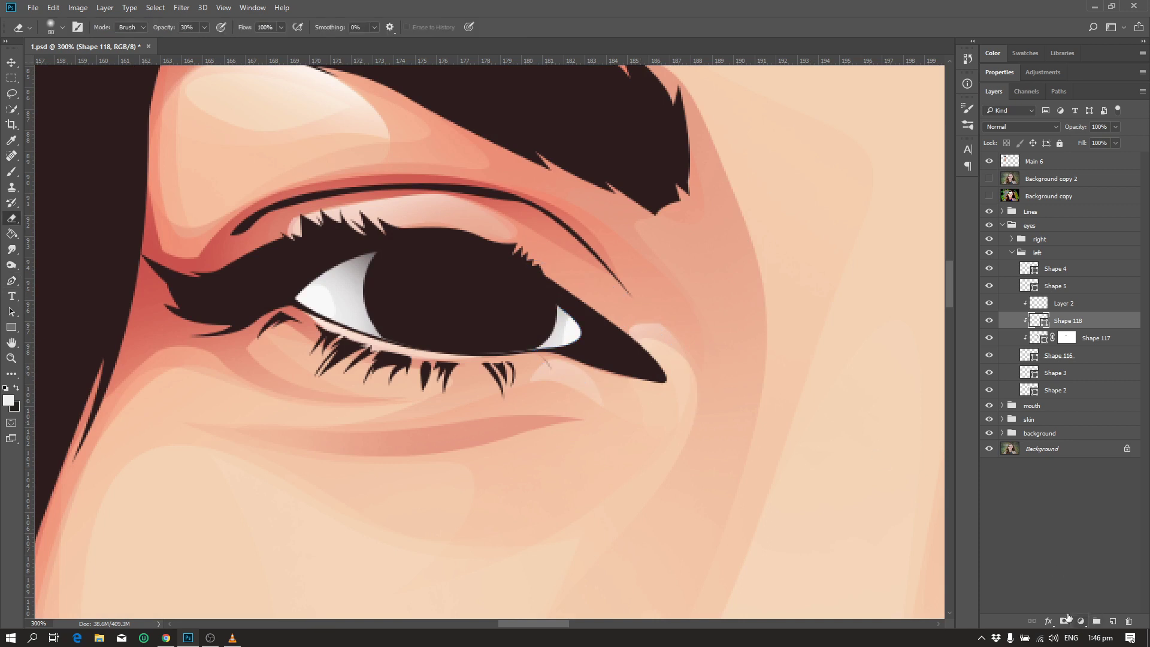
pyautogui.click(1063, 621)
pyautogui.moveTo(533, 313)
pyautogui.mouseDown()
pyautogui.moveTo(535, 381)
pyautogui.moveTo(629, 359)
pyautogui.moveTo(617, 371)
pyautogui.mouseUp()
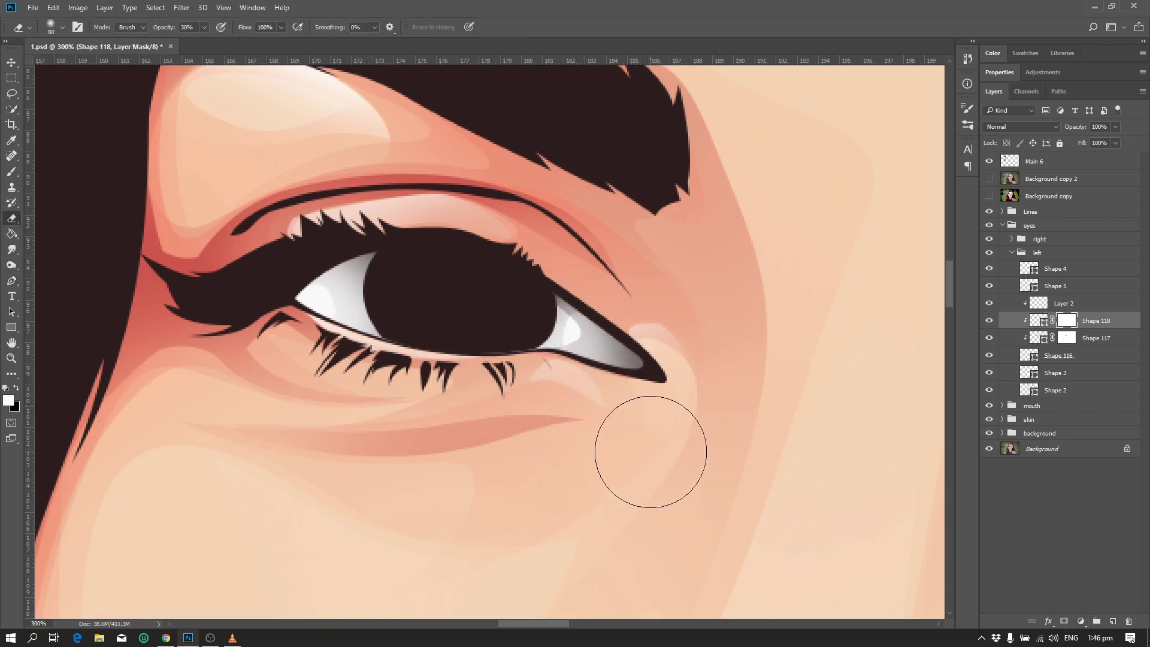
# - Draw the dark corner Shape 119 along both lids and give it a layer mask
pyautogui.press('p')
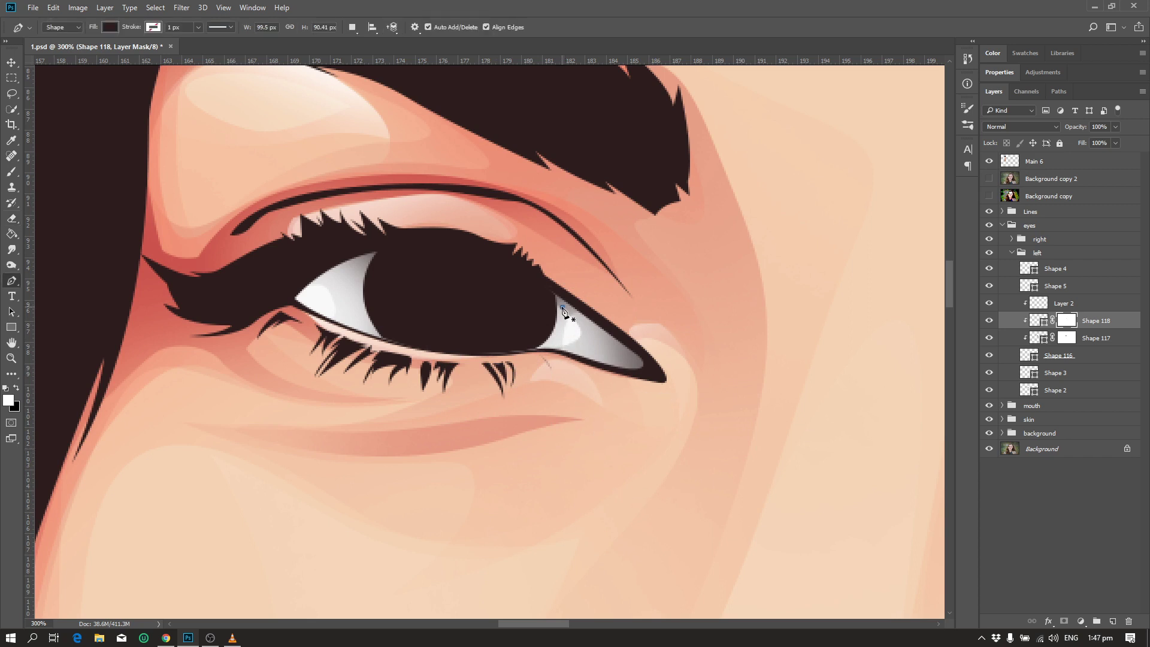
pyautogui.click(562, 307)
pyautogui.click(559, 334)
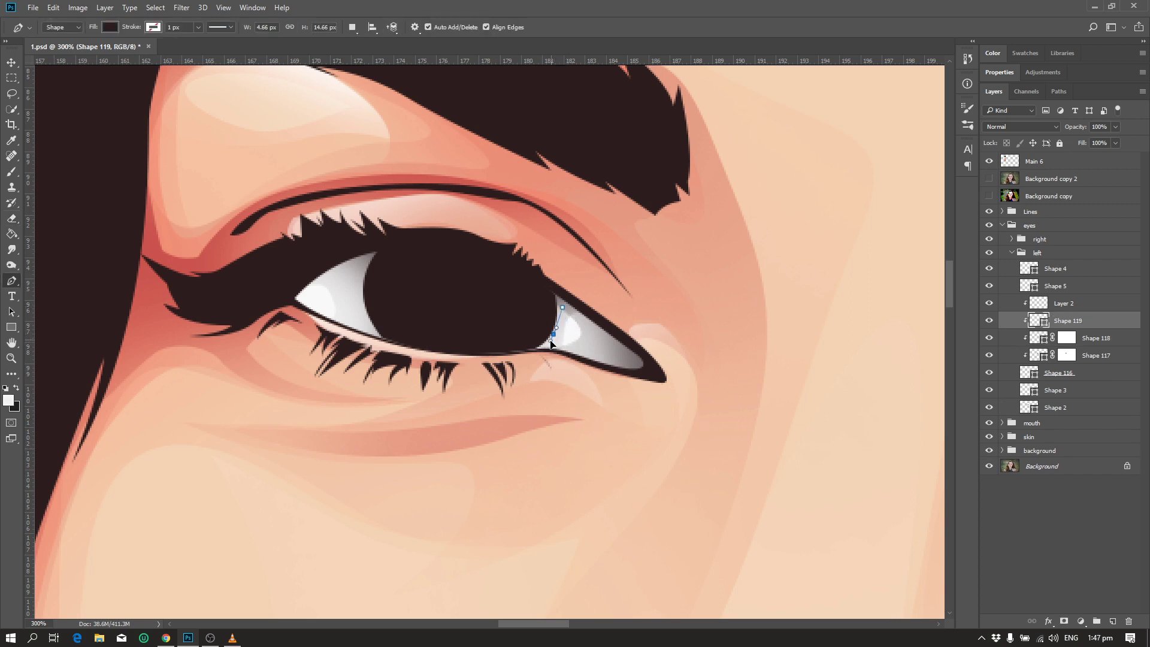
pyautogui.moveTo(550, 342); pyautogui.dragTo(546, 349)
pyautogui.click(590, 360)
pyautogui.moveTo(496, 354); pyautogui.dragTo(488, 349)
pyautogui.click(517, 283)
pyautogui.click(512, 255)
pyautogui.click(577, 304)
pyautogui.click(600, 320)
pyautogui.click(562, 309)
pyautogui.press('e')
pyautogui.click(1065, 621)
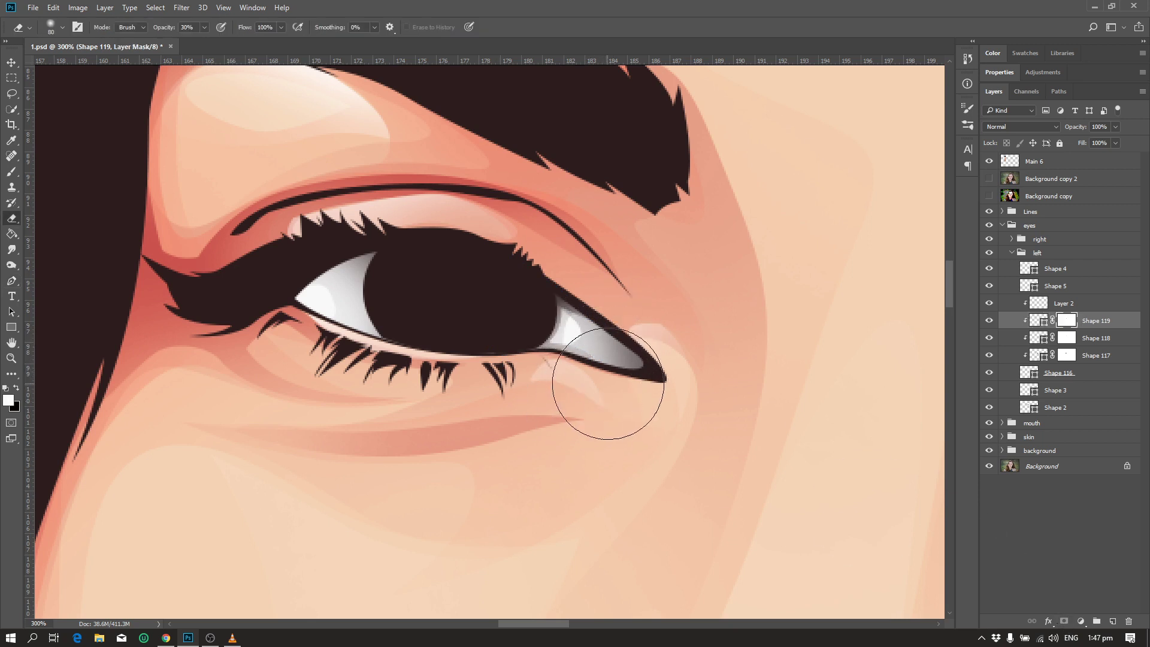
# - Zoom out to view both eyes and review the shading
pyautogui.hotkey('ctrl', '-')
pyautogui.scroll(-2, 719, 362)
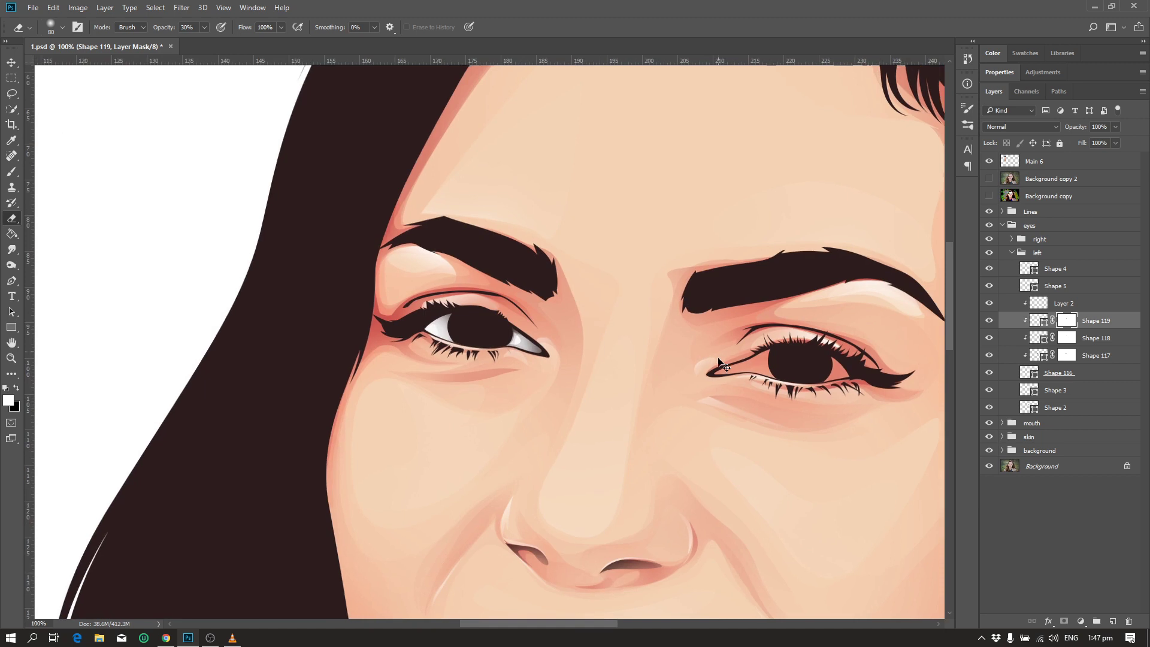
pyautogui.scroll(4, 721, 361)
pyautogui.scroll(2, 664, 343)
# - Draw Shape 120 over the inner eye white, checking against the reference photo
pyautogui.press('p')
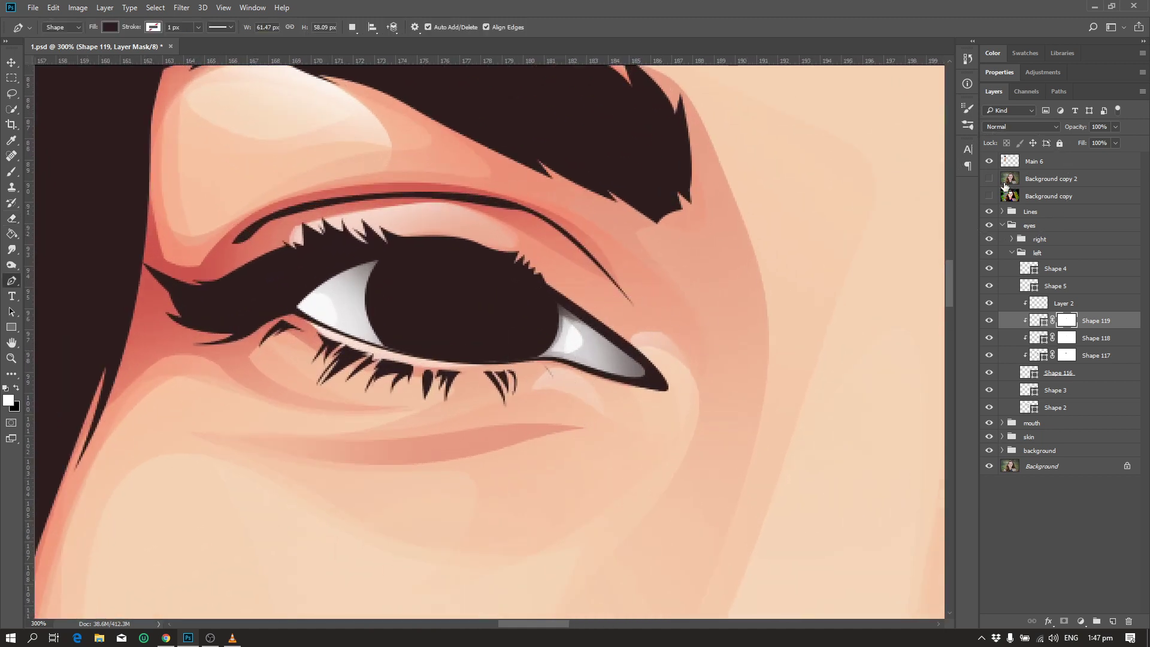
pyautogui.click(989, 179)
pyautogui.click(345, 331)
pyautogui.click(359, 327)
pyautogui.moveTo(358, 276); pyautogui.dragTo(348, 286)
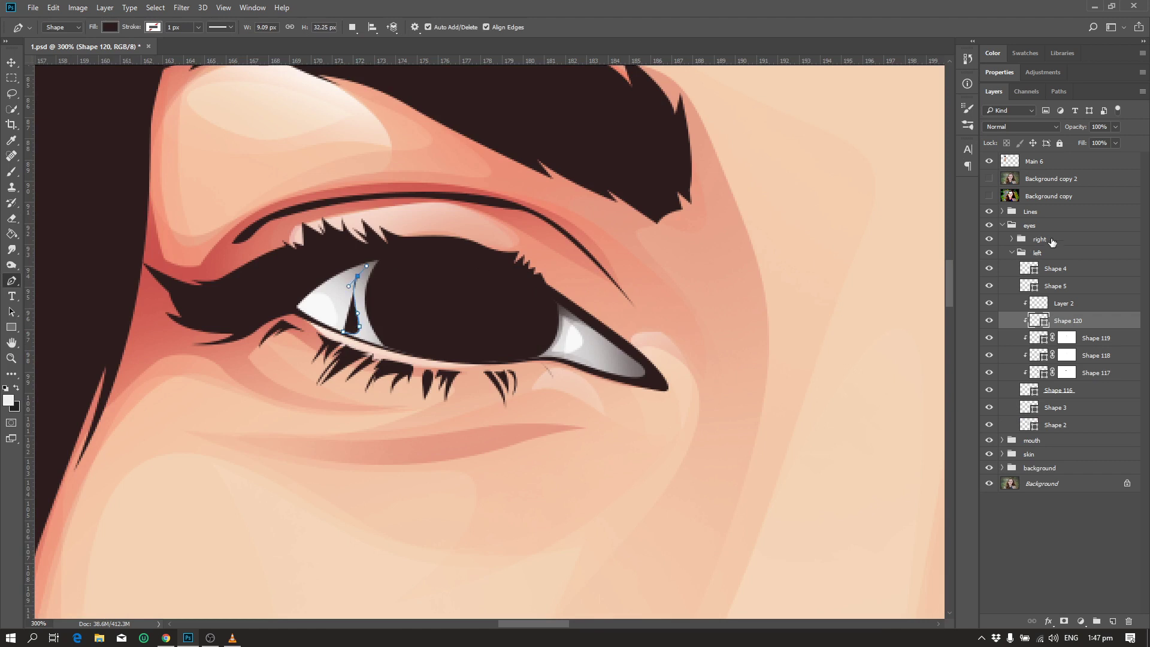
pyautogui.click(989, 179)
pyautogui.moveTo(289, 313); pyautogui.dragTo(278, 302)
pyautogui.moveTo(363, 251); pyautogui.dragTo(396, 244)
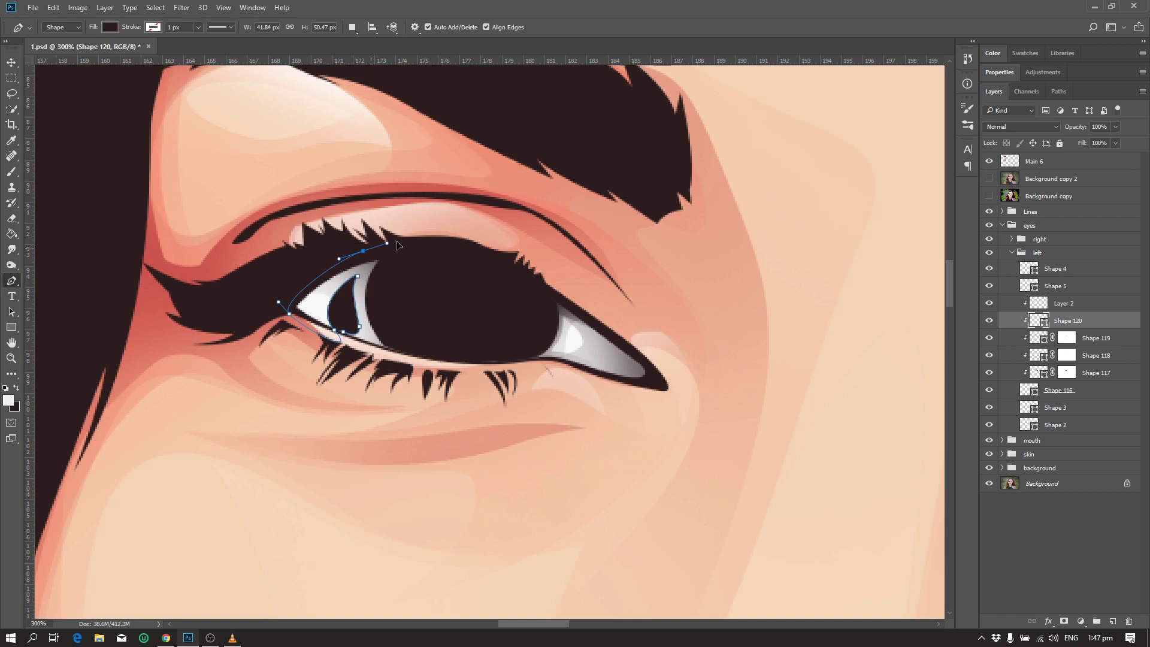
pyautogui.click(418, 261)
pyautogui.click(425, 339)
pyautogui.click(387, 357)
pyautogui.press('Return')
# - Mask Shape 120 and softly erase its left part
pyautogui.press('e')
pyautogui.click(1063, 621)
pyautogui.moveTo(372, 269)
pyautogui.mouseDown()
pyautogui.moveTo(333, 281)
pyautogui.moveTo(335, 353)
pyautogui.moveTo(335, 300)
pyautogui.moveTo(359, 335)
pyautogui.mouseUp()
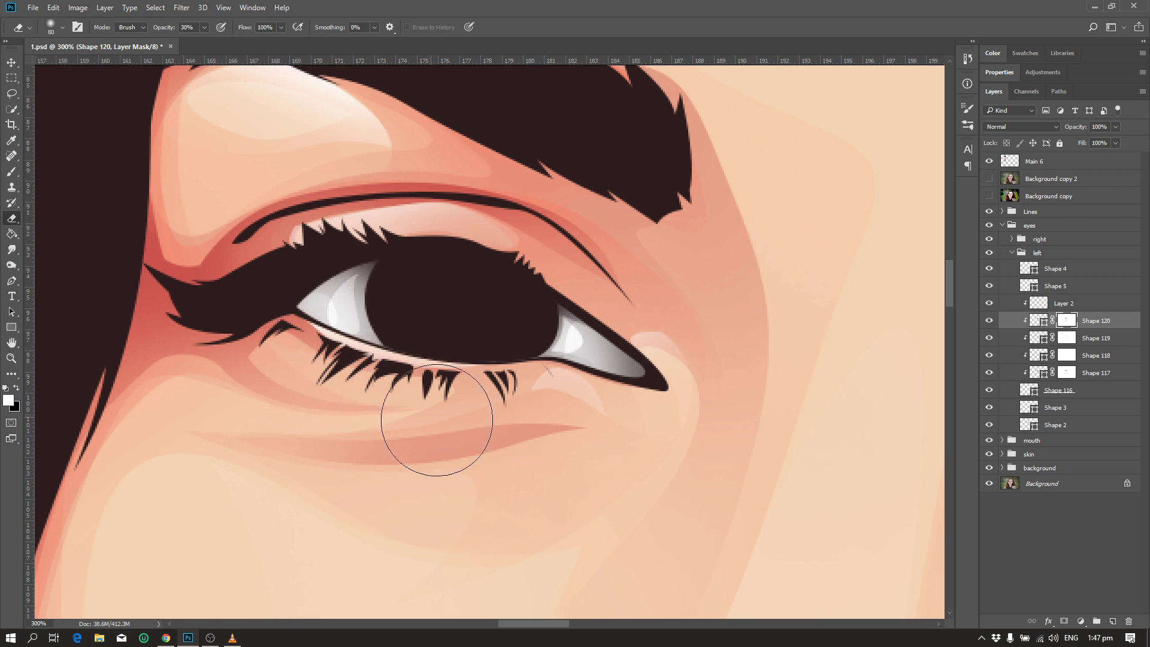
pyautogui.scroll(-2, 601, 434)
pyautogui.scroll(-2, 602, 434)
pyautogui.scroll(2, 601, 434)
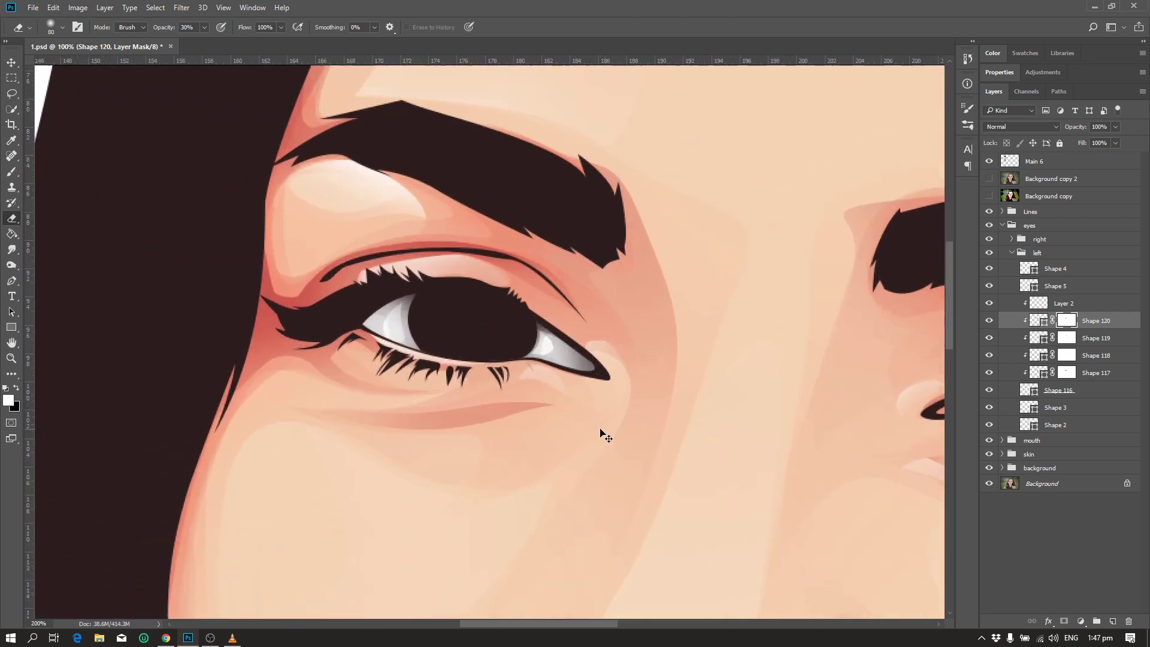
pyautogui.scroll(1, 601, 434)
# - Draw Shape 121 at the inner eye corner and give it a layer mask
pyautogui.press('p')
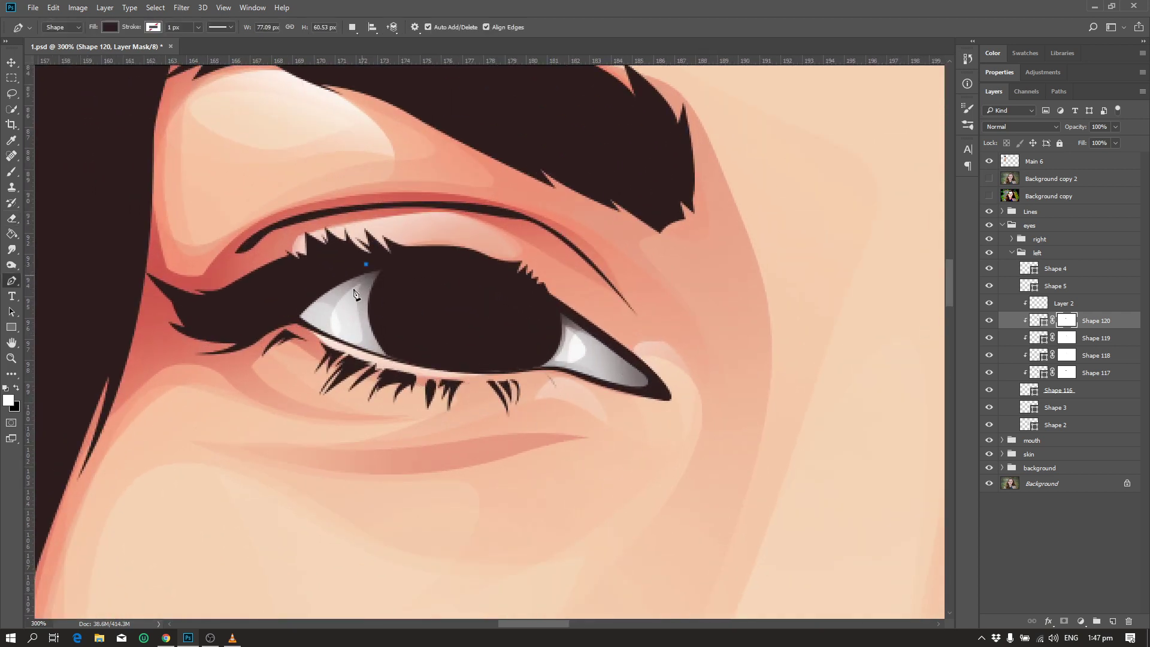
pyautogui.click(326, 338)
pyautogui.moveTo(252, 324); pyautogui.dragTo(248, 315)
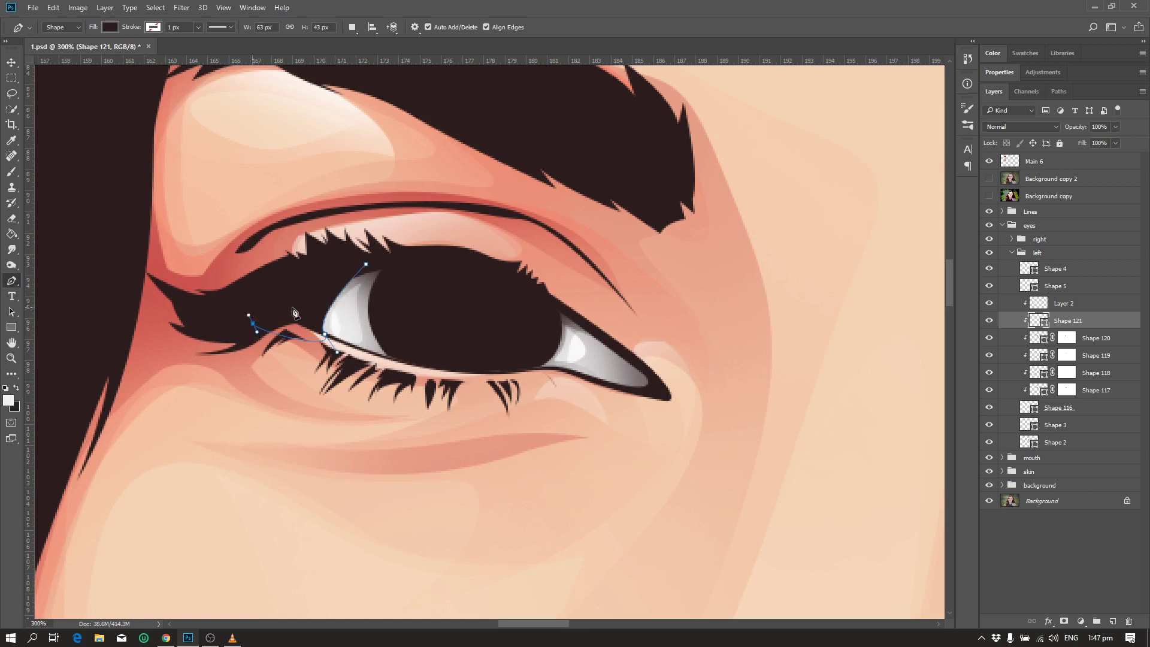
pyautogui.press('e')
pyautogui.click(1063, 621)
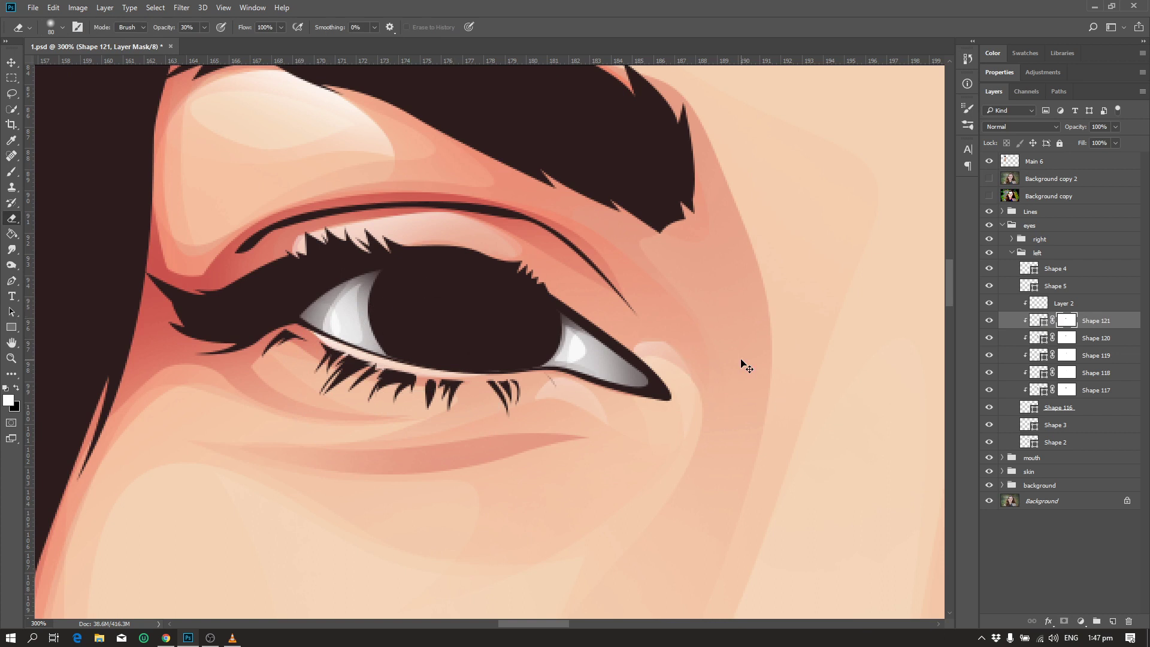
# - Review the whole face at several zooms, then zoom back in with the reference photo shown
pyautogui.hotkey('ctrl', '-')
pyautogui.hotkey('ctrl', '+')
pyautogui.hotkey('ctrl', '+')
pyautogui.click(988, 179)
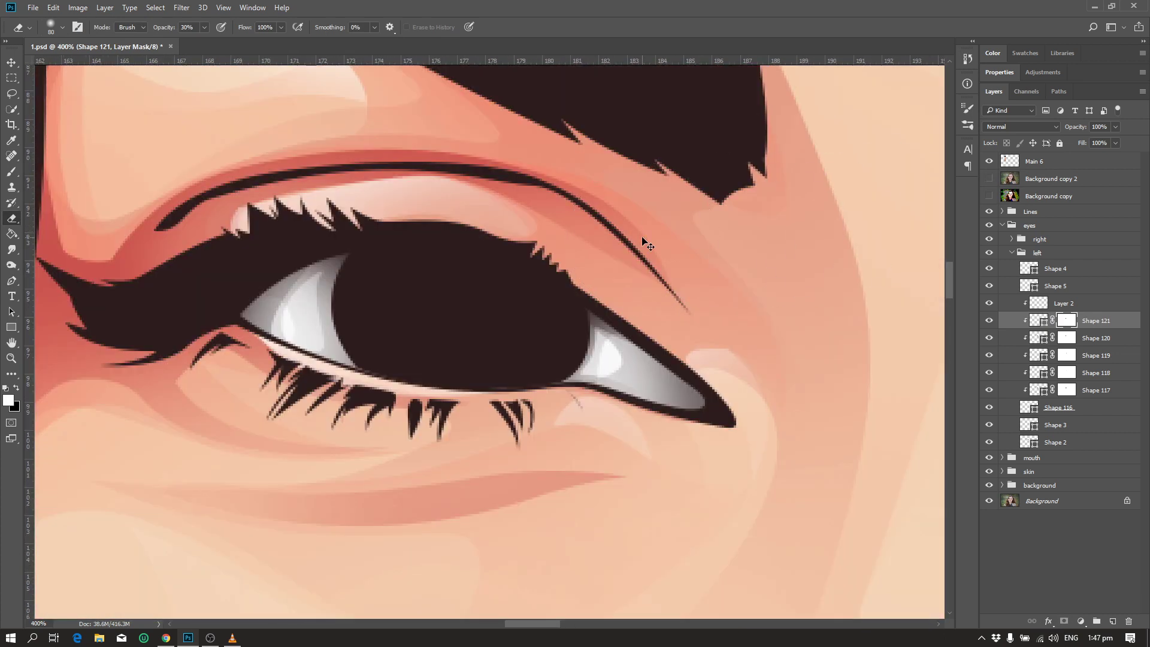
pyautogui.hotkey('ctrl', '-')
pyautogui.hotkey('ctrl', '-')
pyautogui.hotkey('ctrl', '-')
pyautogui.hotkey('ctrl', '-')
pyautogui.hotkey('ctrl', '-')
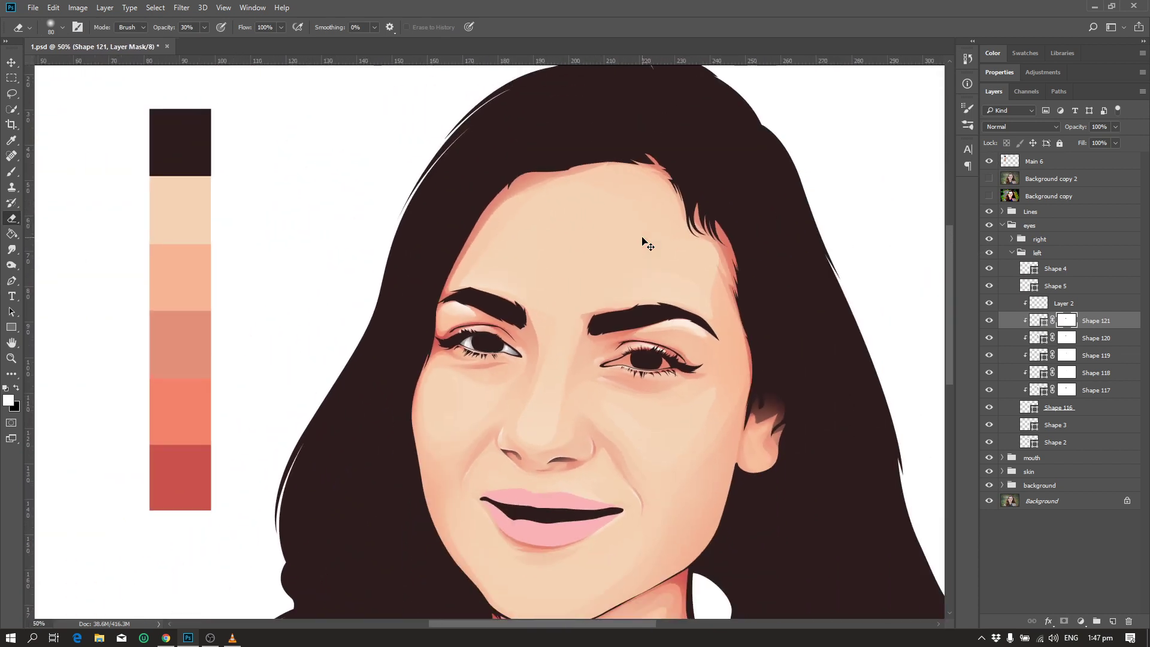
pyautogui.hotkey('ctrl', '+')
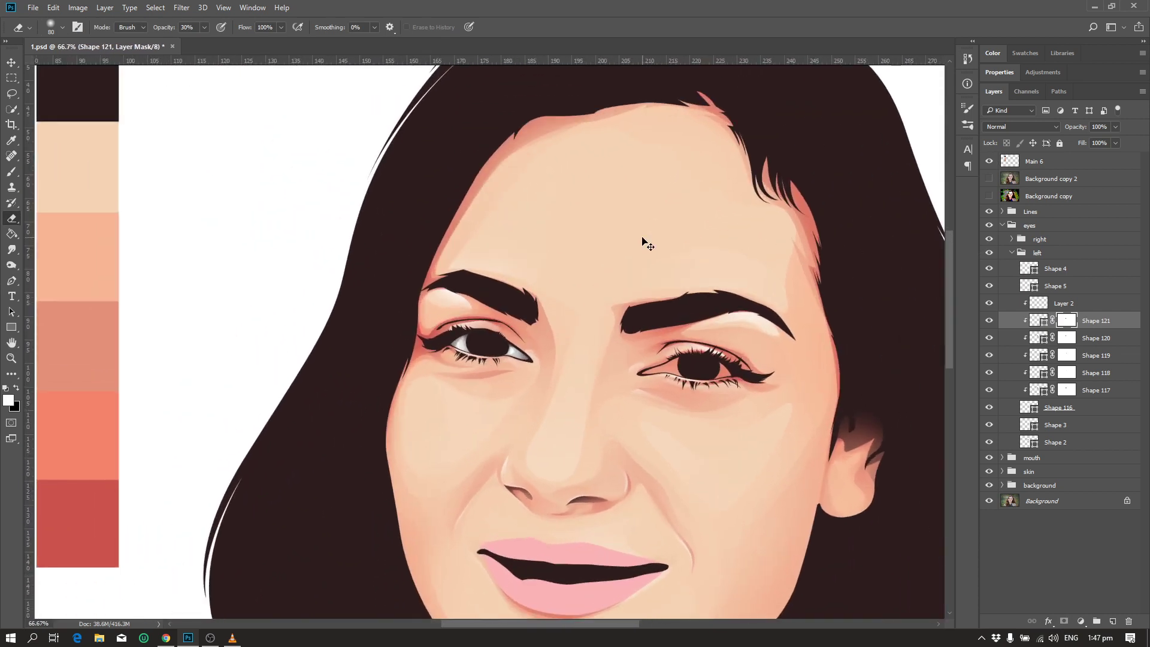
pyautogui.hotkey('ctrl', '+')
pyautogui.hotkey('ctrl', '-')
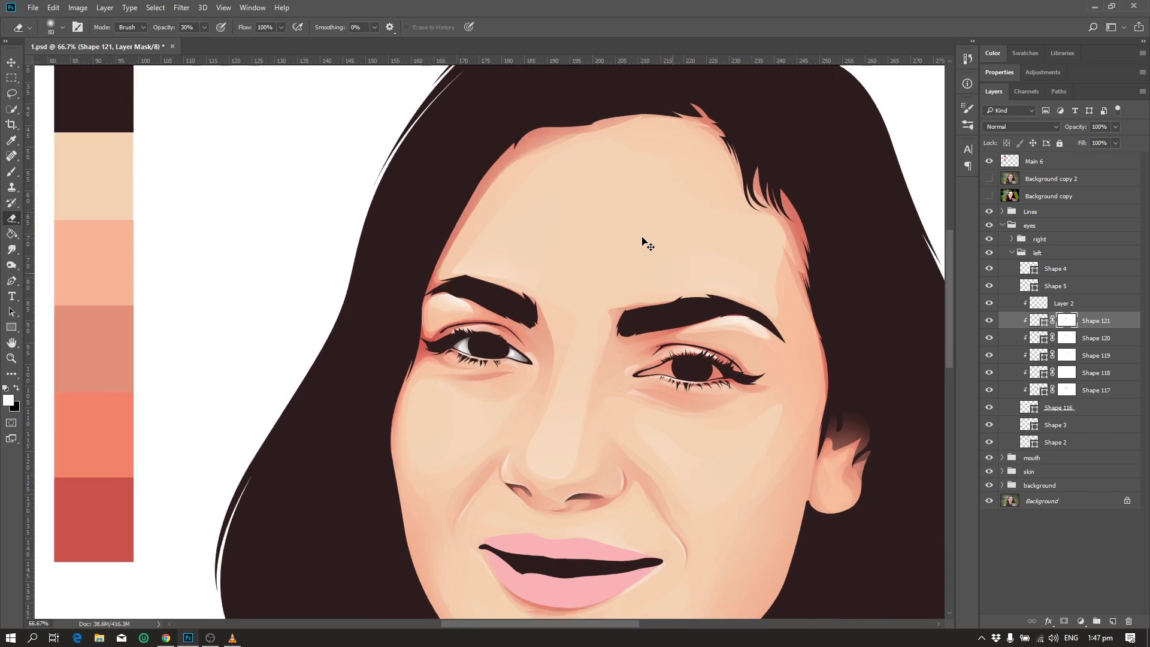
pyautogui.hotkey('ctrl', '-')
pyautogui.hotkey('ctrl', '+')
pyautogui.hotkey('ctrl', '-')
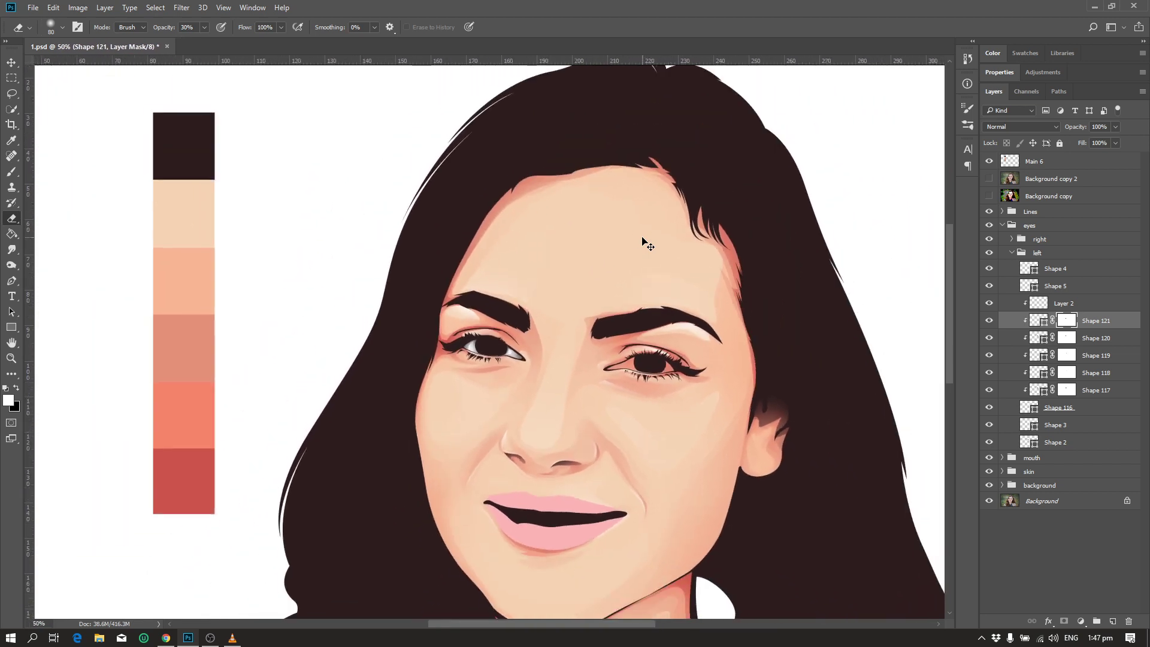
pyautogui.hotkey('ctrl', '+')
pyautogui.hotkey('ctrl', '+')
pyautogui.hotkey('ctrl', '+')
pyautogui.hotkey('ctrl', '+')
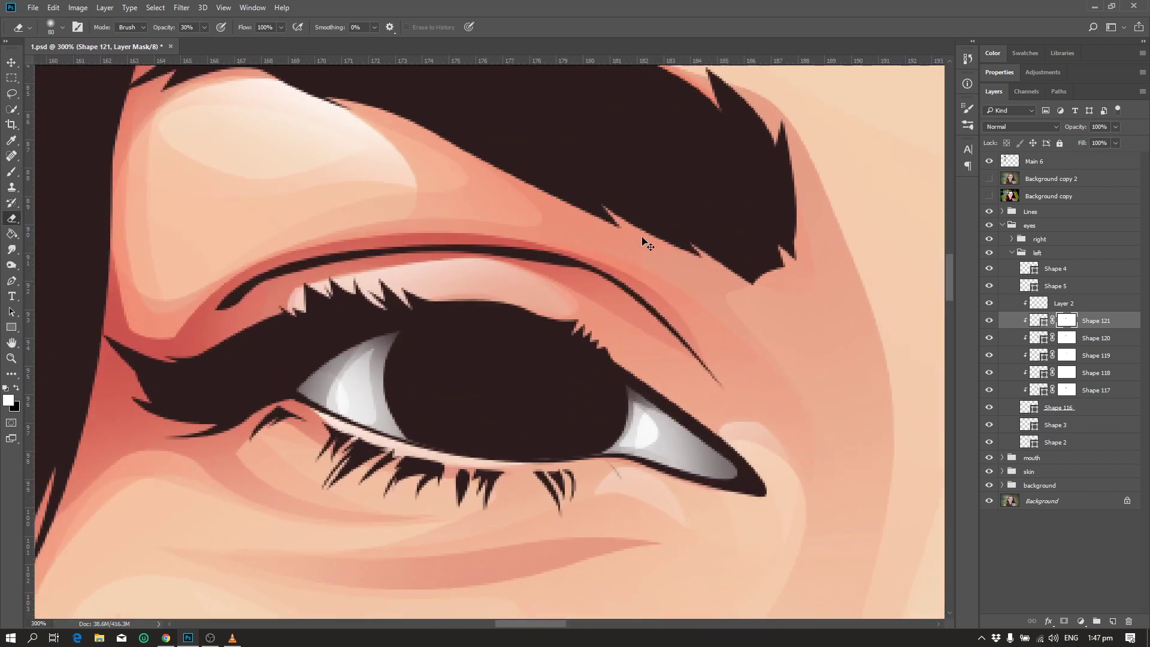
pyautogui.hotkey('ctrl', '+')
pyautogui.press('p')
pyautogui.click(989, 178)
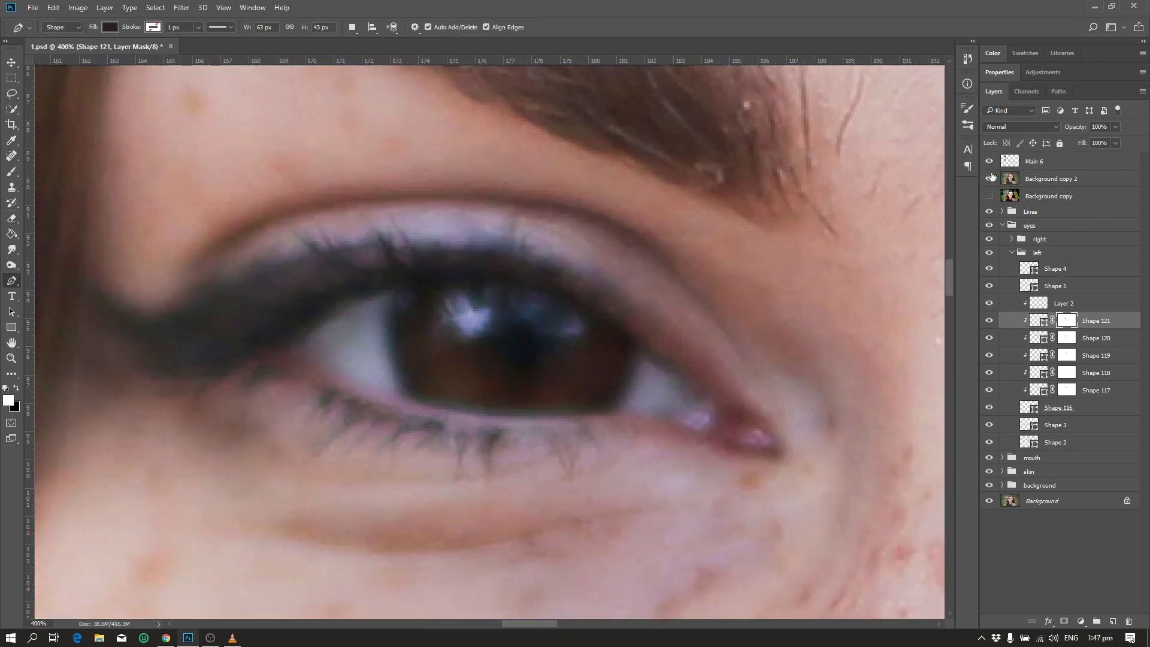
# - Draw Shape 122 along the lower lid to the outer eye corner, then zoom out
pyautogui.click(988, 179)
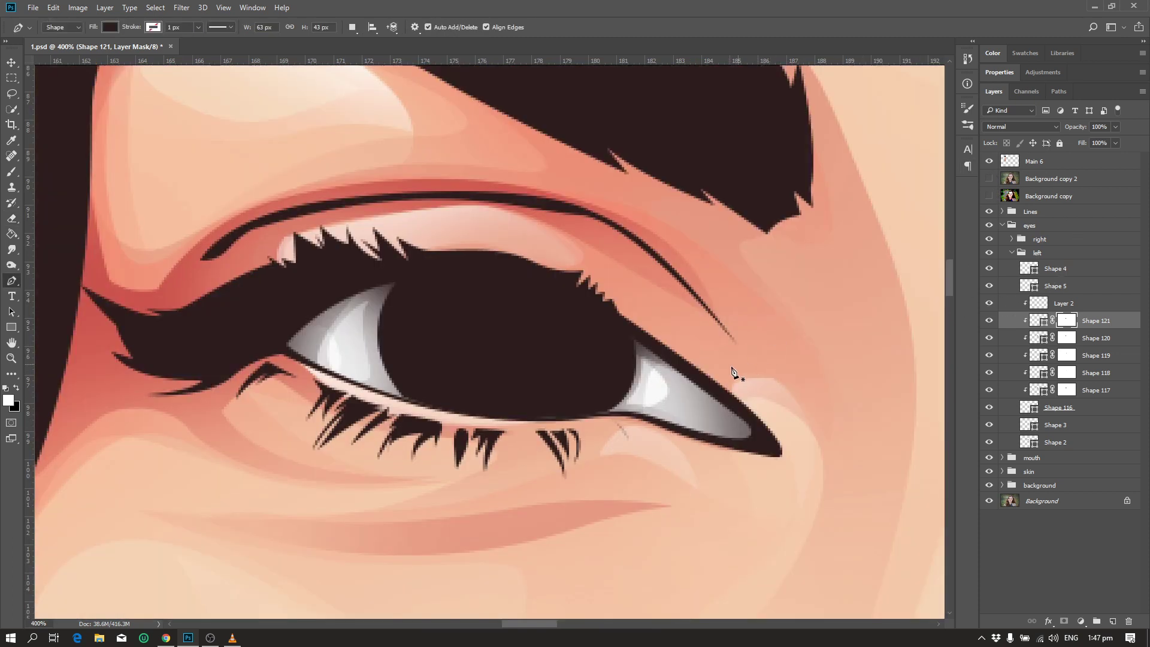
pyautogui.click(674, 366)
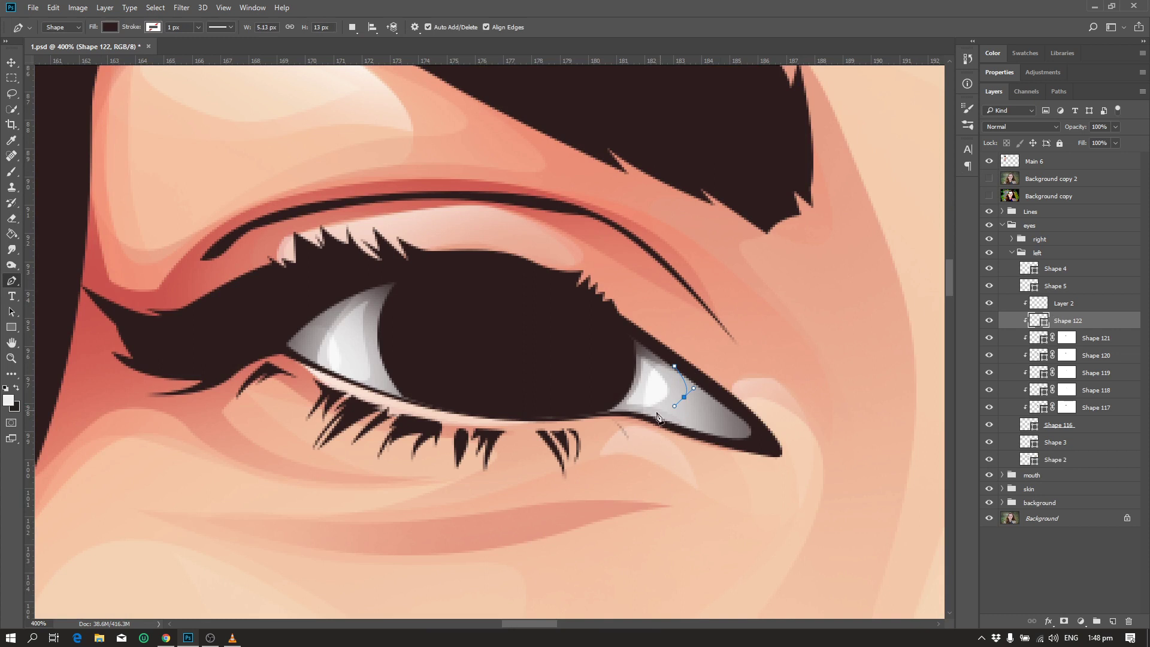
pyautogui.moveTo(650, 415); pyautogui.dragTo(659, 424)
pyautogui.moveTo(748, 445); pyautogui.dragTo(759, 447)
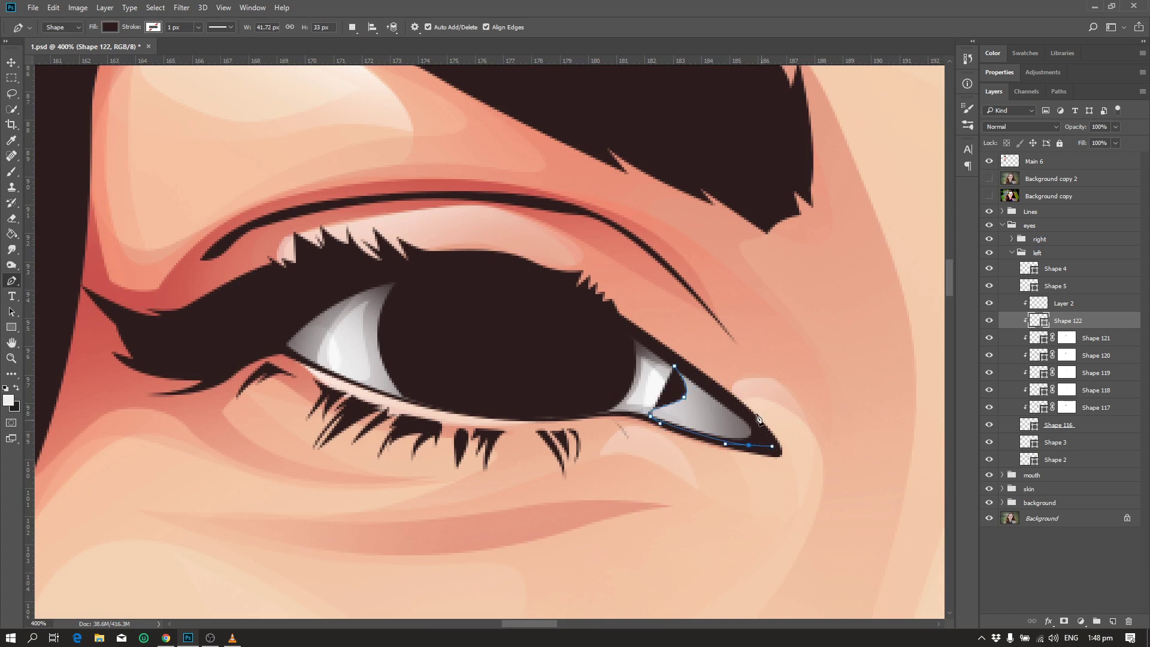
pyautogui.moveTo(728, 397); pyautogui.dragTo(702, 379)
pyautogui.hotkey('ctrl', '-')
pyautogui.hotkey('ctrl', '-')
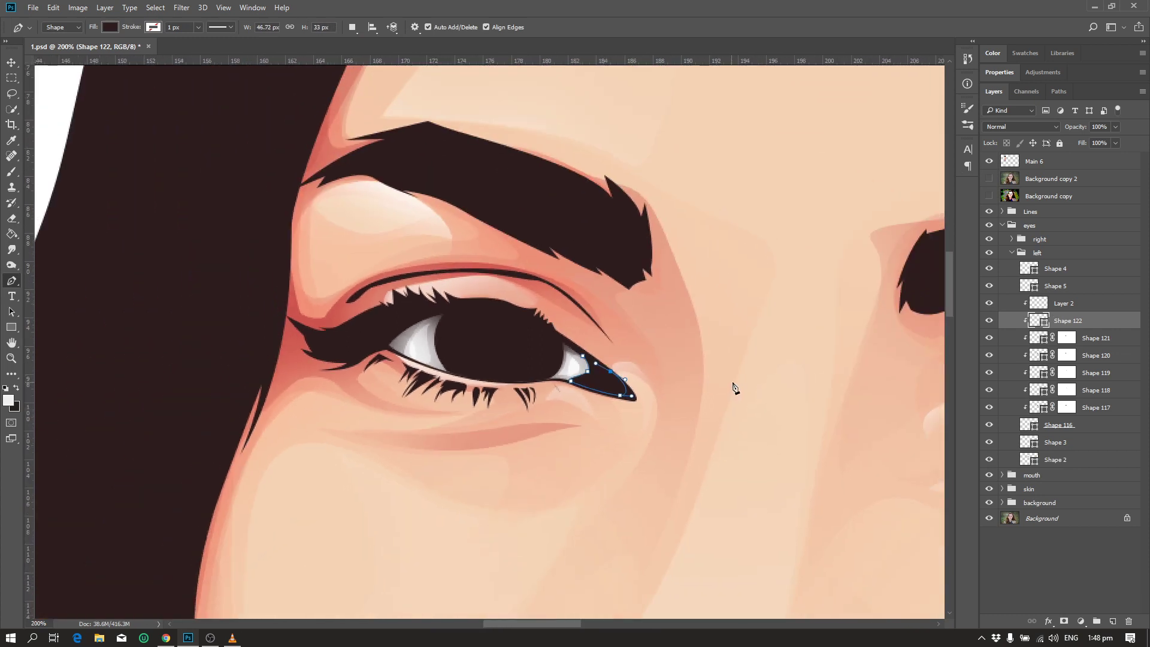
pyautogui.hotkey('ctrl', '-')
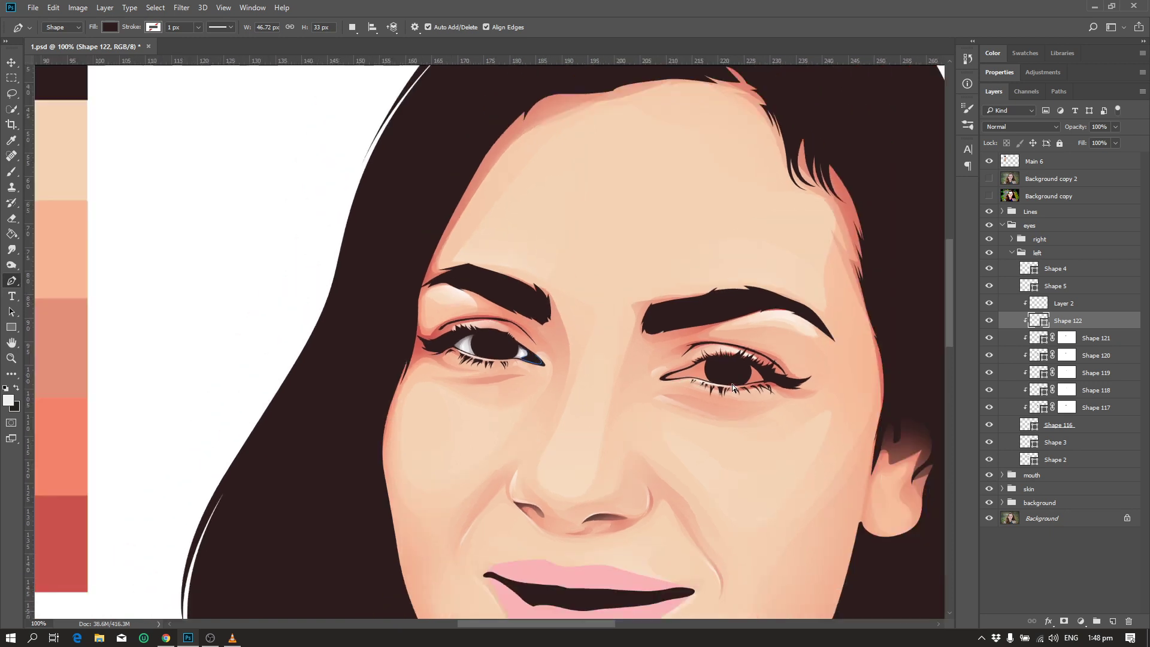
pyautogui.hotkey('ctrl', '-')
# - Fill Shape 122 with the palette's red #ca534b
pyautogui.doubleClick(1033, 321)
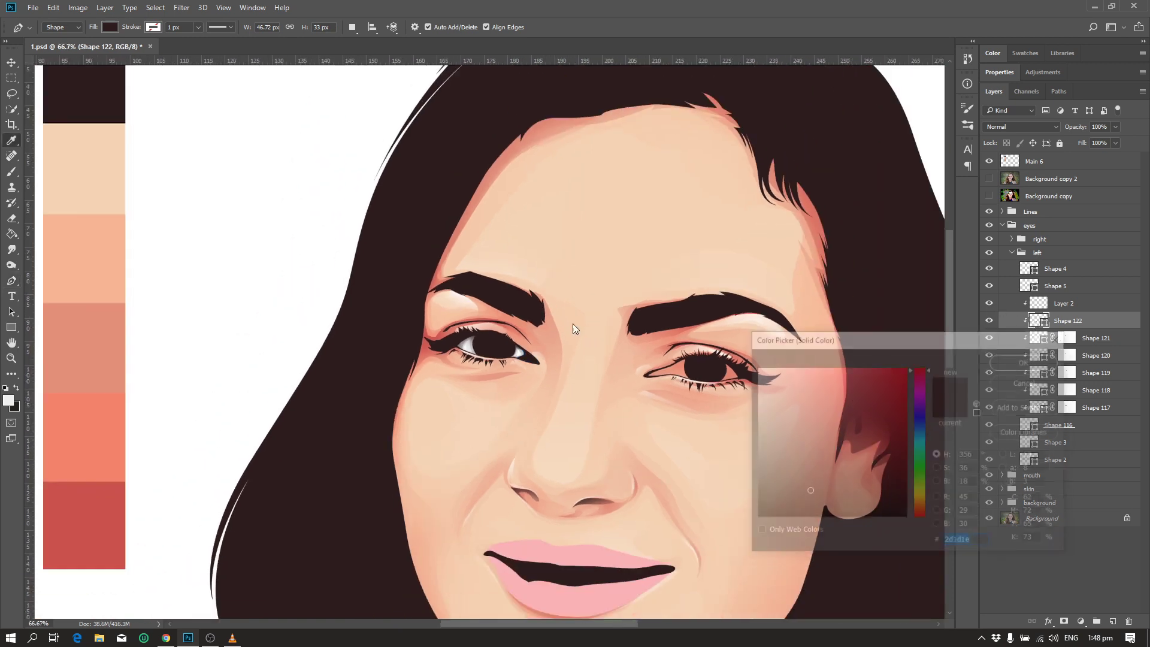
pyautogui.click(105, 506)
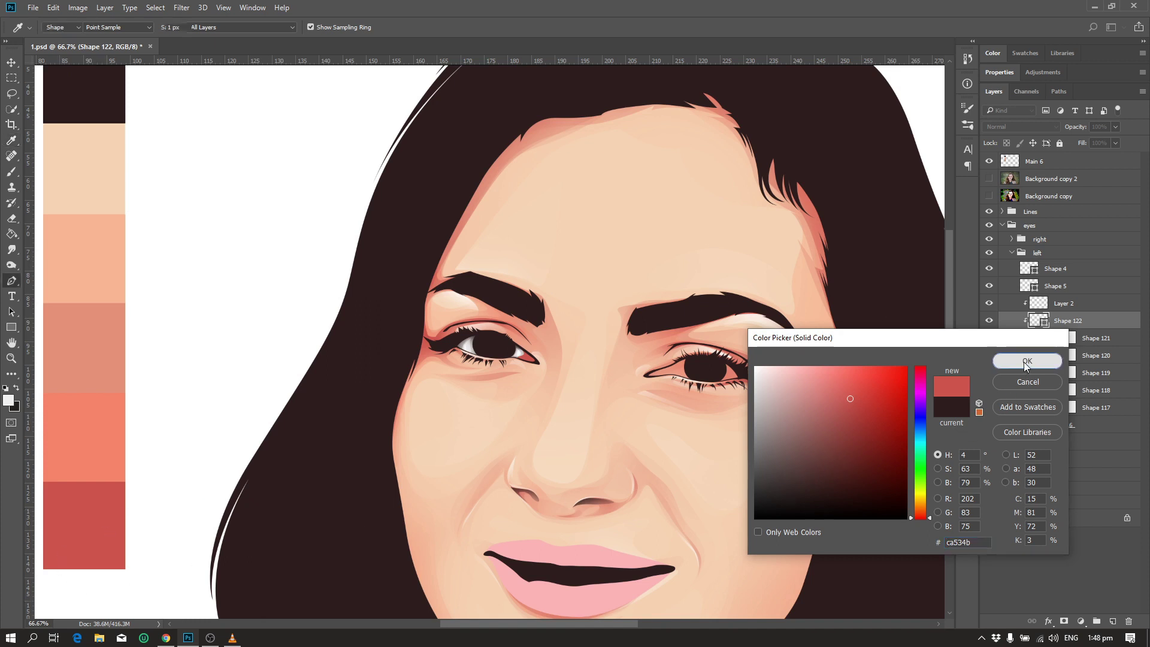
pyautogui.click(1025, 362)
pyautogui.scroll(5, 746, 367)
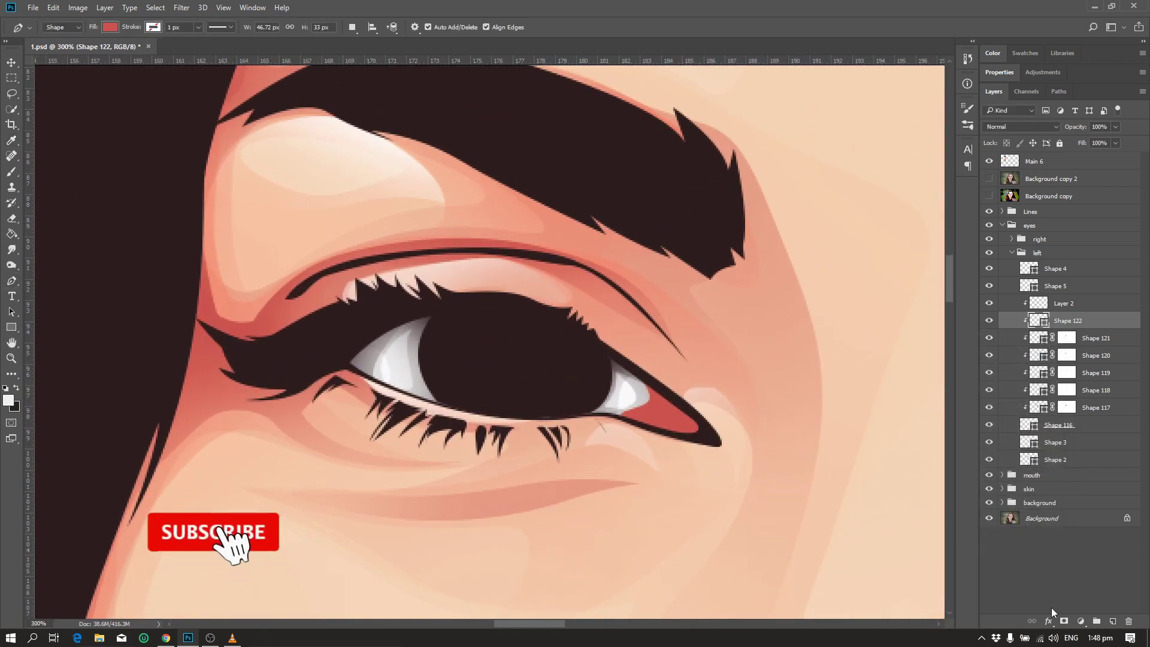
# - Mask Shape 122 and fade its edges with a smaller soft 45 px Eraser
pyautogui.click(1064, 621)
pyautogui.press('e')
pyautogui.press('[')
pyautogui.press('[')
pyautogui.press('[')
pyautogui.moveTo(641, 383); pyautogui.dragTo(666, 375)
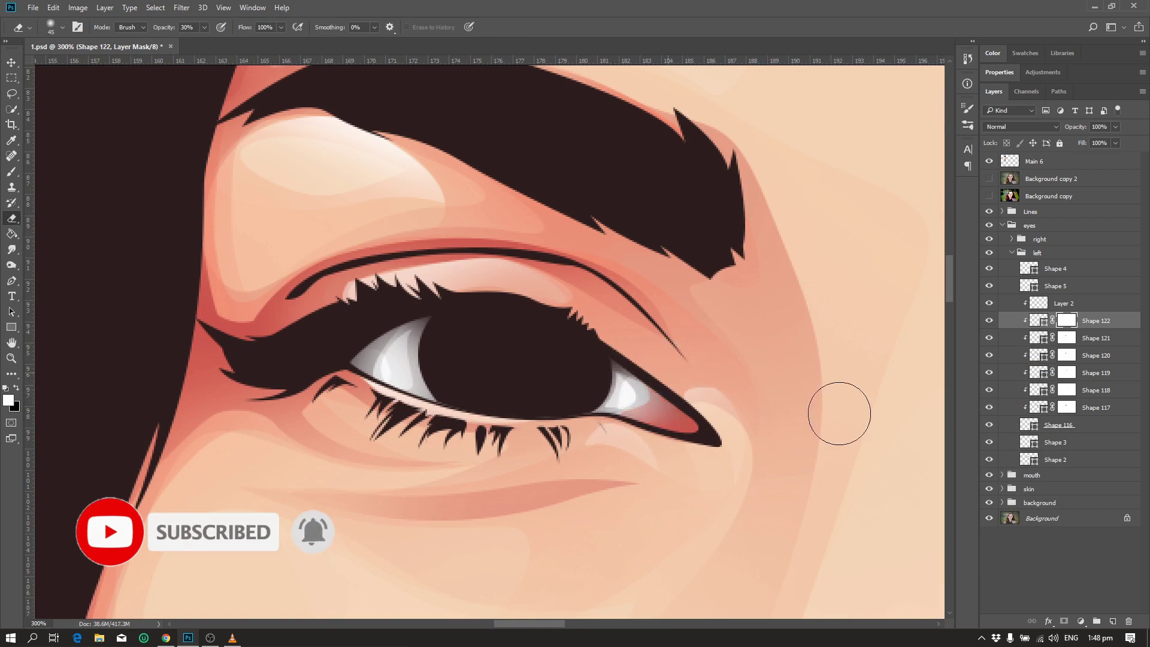
# - Draw Shape 123 at the left eye's inner corner and add a layer mask to it
pyautogui.press('p')
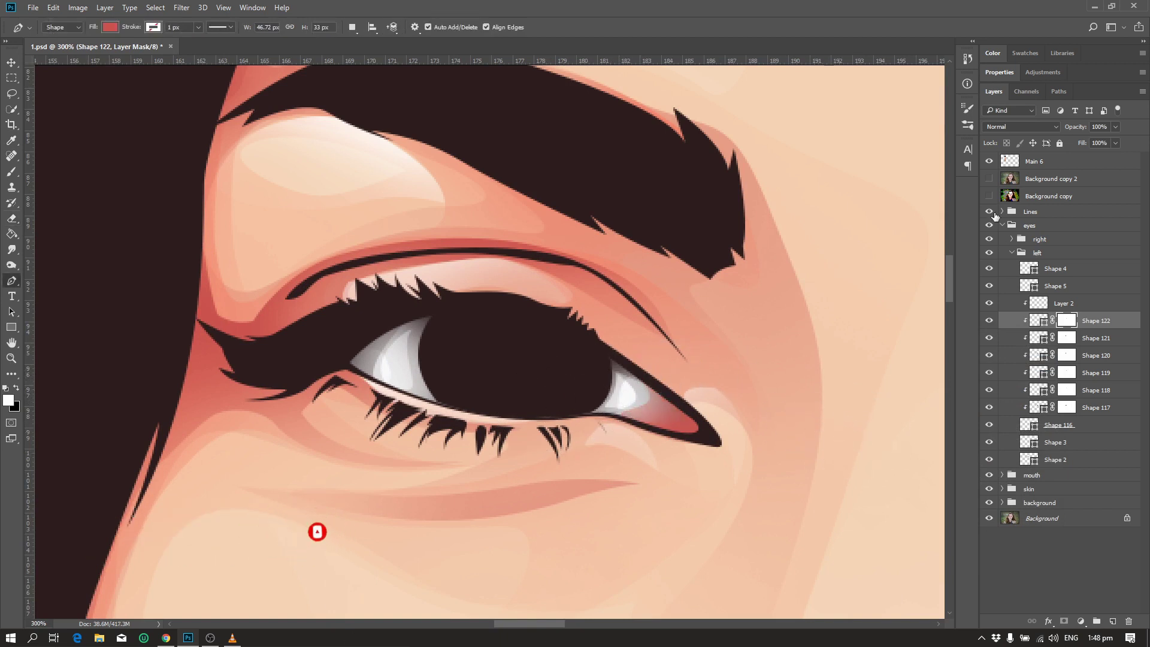
pyautogui.click(989, 179)
pyautogui.click(634, 365)
pyautogui.moveTo(667, 412); pyautogui.dragTo(630, 428)
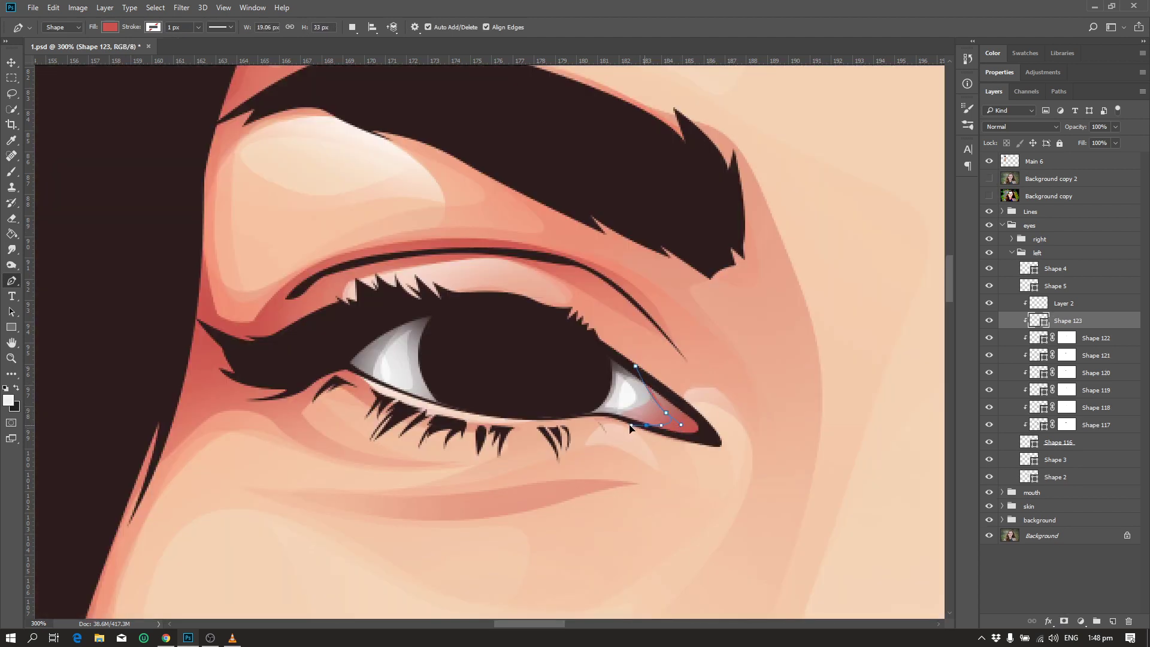
pyautogui.press('Return')
pyautogui.press('e')
pyautogui.click(1063, 621)
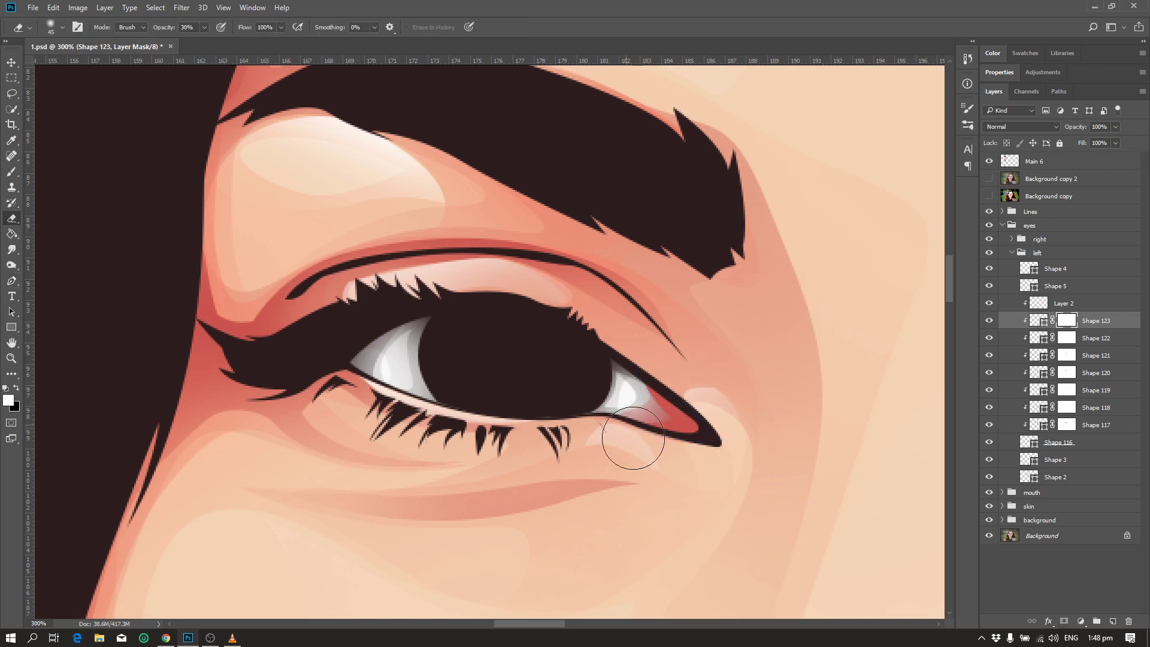
# - Draw Shape 124 around the corner, fill it dark brown 2d1d1e, and erase its edge softly
pyautogui.press('p')
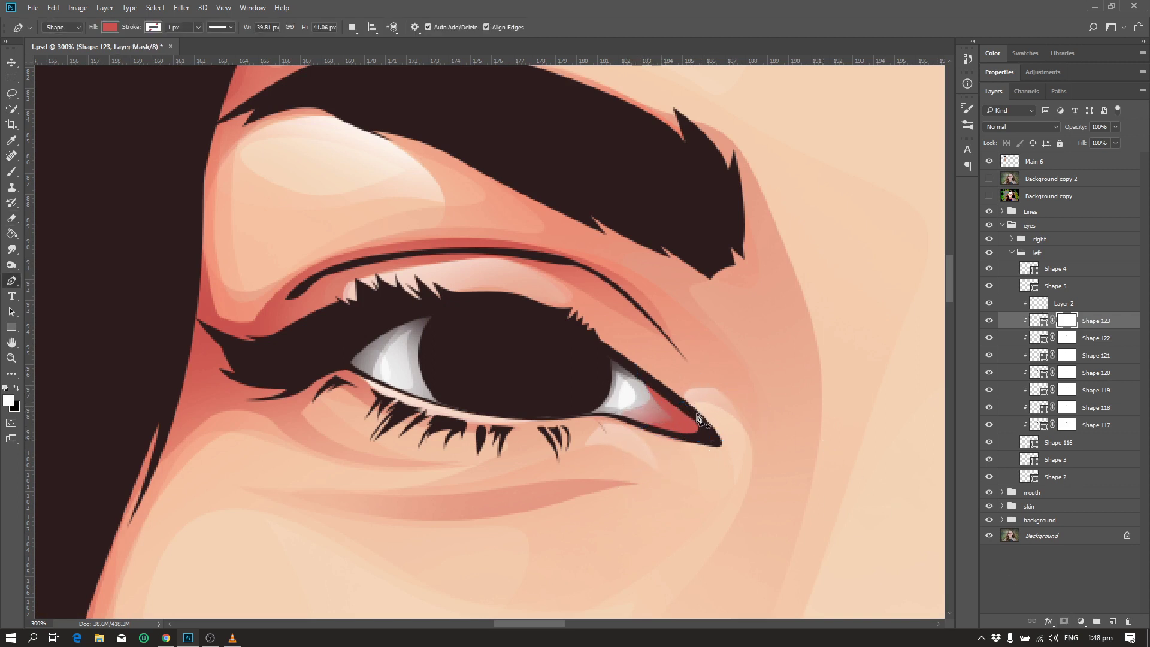
pyautogui.click(988, 179)
pyautogui.click(662, 388)
pyautogui.click(666, 423)
pyautogui.moveTo(617, 416); pyautogui.dragTo(587, 423)
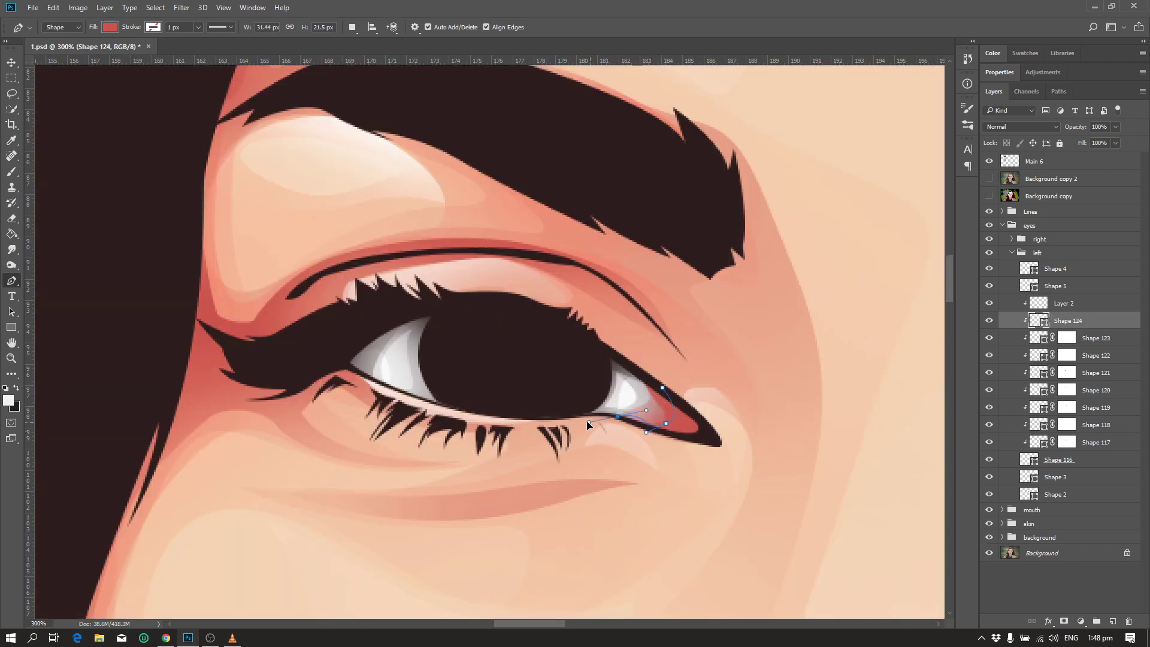
pyautogui.moveTo(703, 436); pyautogui.dragTo(721, 421)
pyautogui.click(662, 388)
pyautogui.doubleClick(1038, 321)
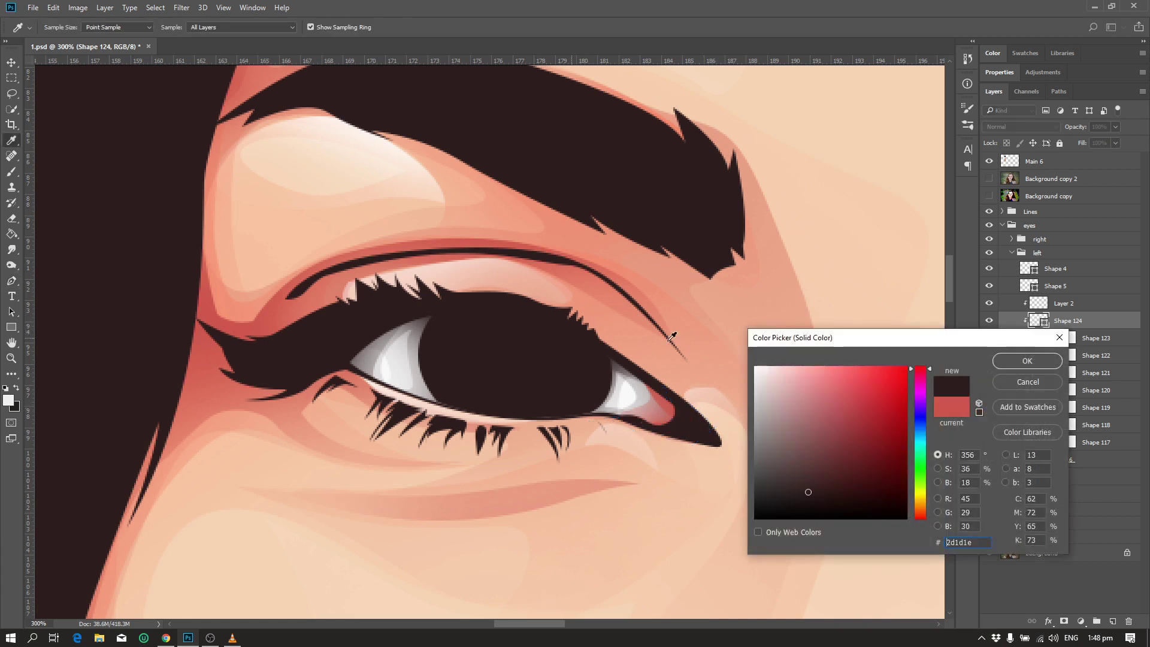
pyautogui.click(1027, 361)
pyautogui.press('e')
pyautogui.moveTo(649, 430)
pyautogui.mouseDown()
pyautogui.moveTo(698, 437)
pyautogui.moveTo(616, 423)
pyautogui.mouseUp()
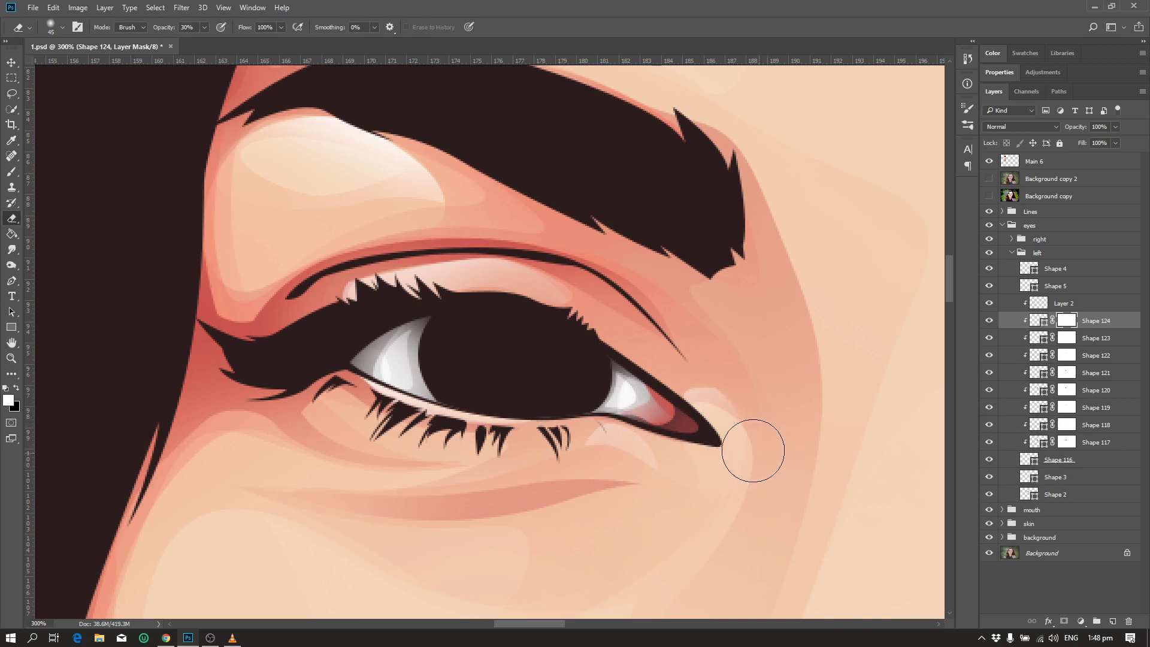
# - Begin outlining the small highlight Shape 125 at the inner corner
pyautogui.press('p')
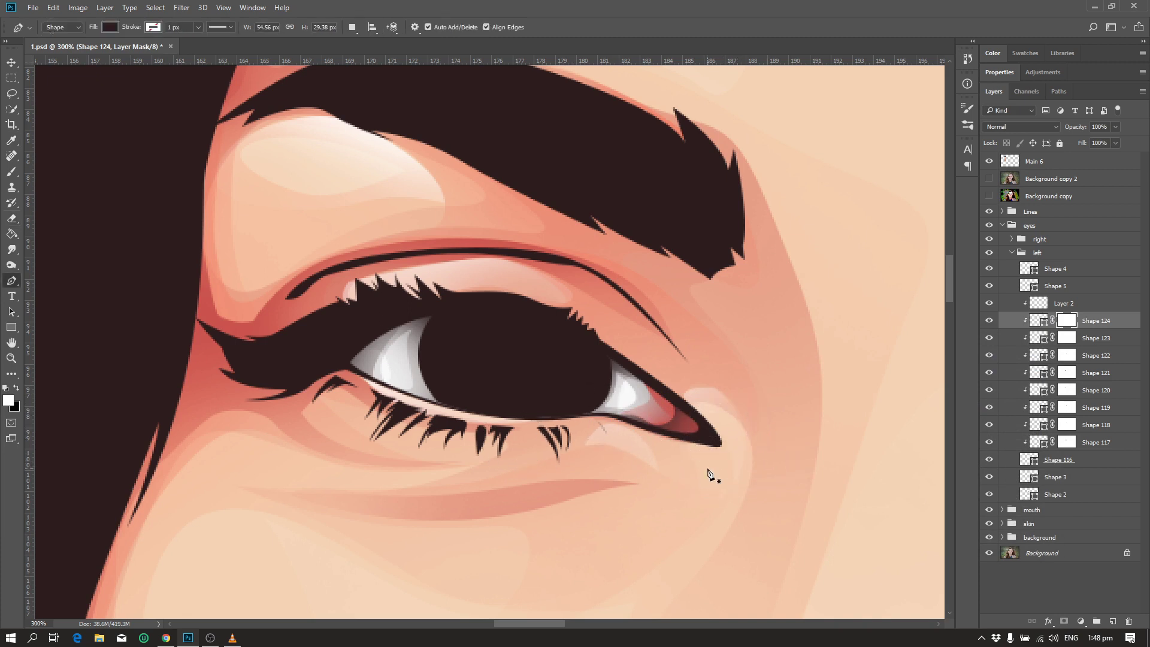
pyautogui.click(989, 179)
pyautogui.click(988, 179)
pyautogui.hotkey('ctrl', '+')
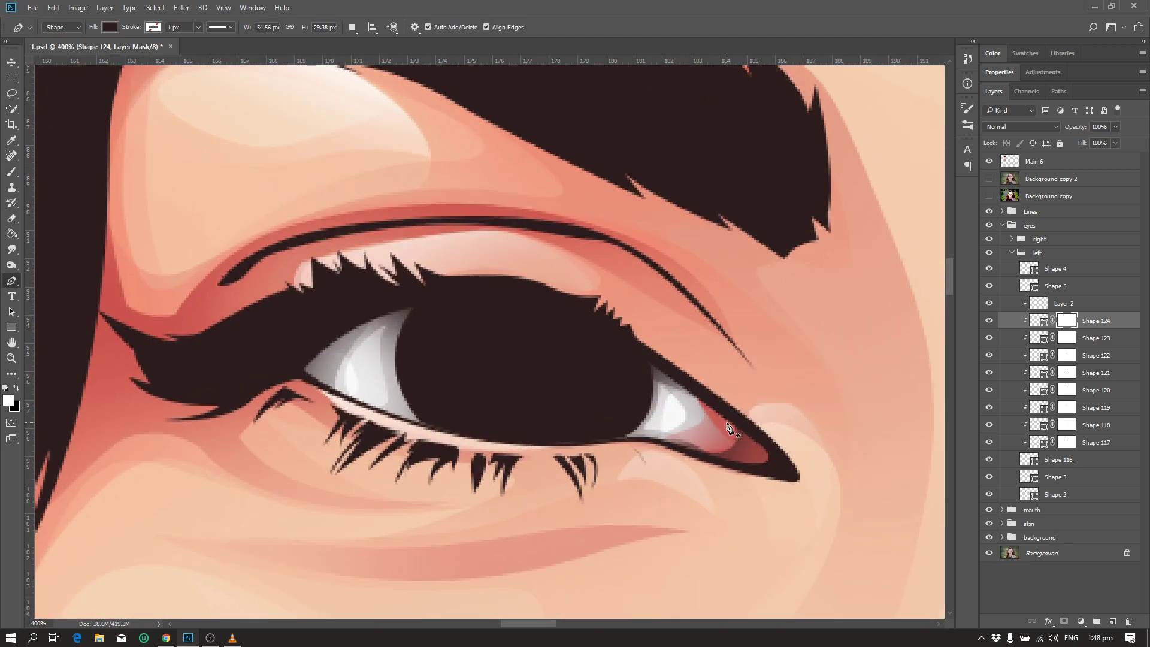
pyautogui.click(700, 448)
pyautogui.moveTo(724, 453); pyautogui.dragTo(738, 445)
pyautogui.click(743, 438)
# - Fill Shape 125 with near-white f8f8f8, then mask it and fade part of it
pyautogui.press('Return')
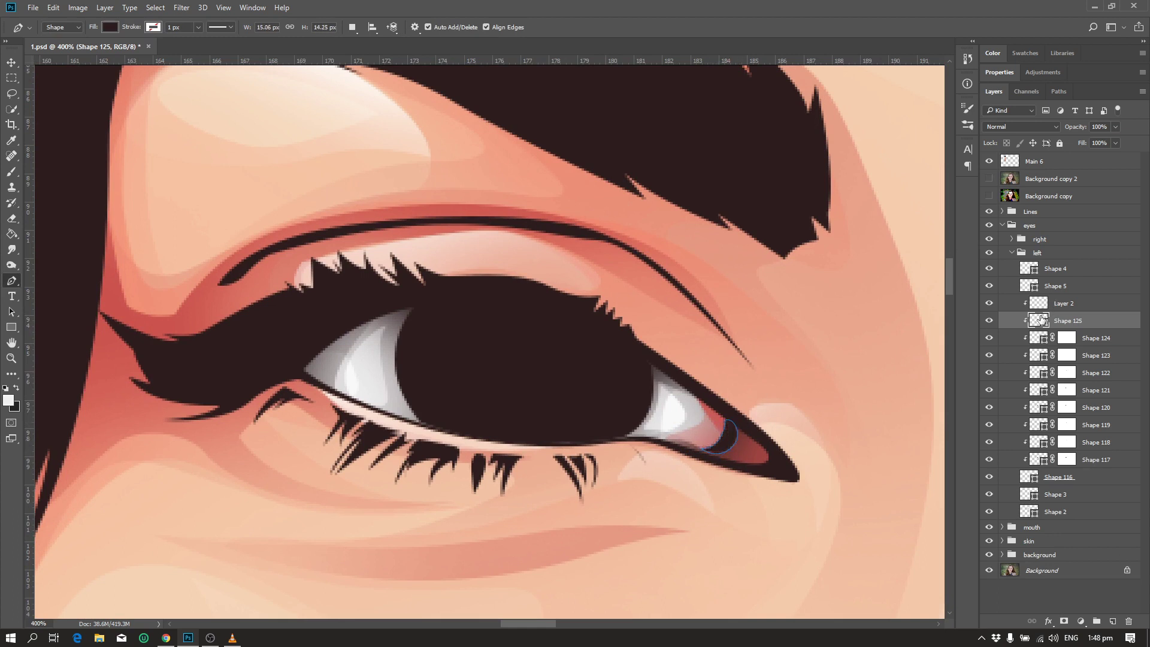
pyautogui.doubleClick(1038, 321)
pyautogui.click(671, 404)
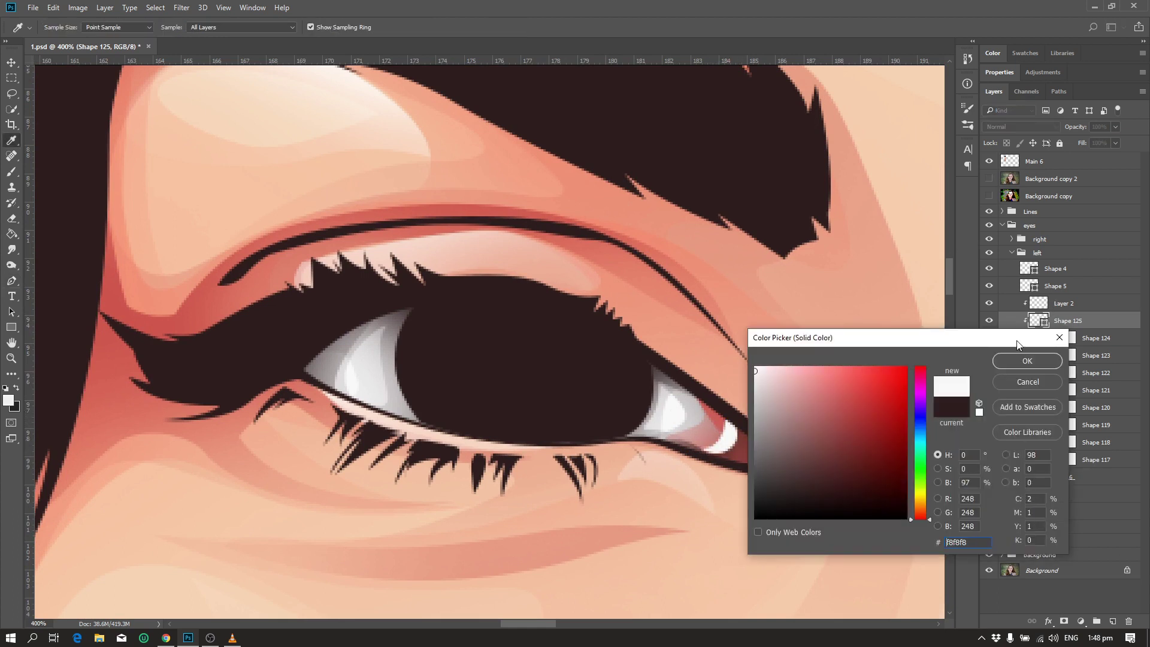
pyautogui.click(1027, 361)
pyautogui.press('e')
pyautogui.click(1063, 620)
pyautogui.moveTo(680, 505)
pyautogui.mouseDown()
pyautogui.moveTo(764, 462)
pyautogui.moveTo(796, 471)
pyautogui.mouseUp()
pyautogui.scroll(-2, 557, 481)
pyautogui.scroll(-1, 554, 479)
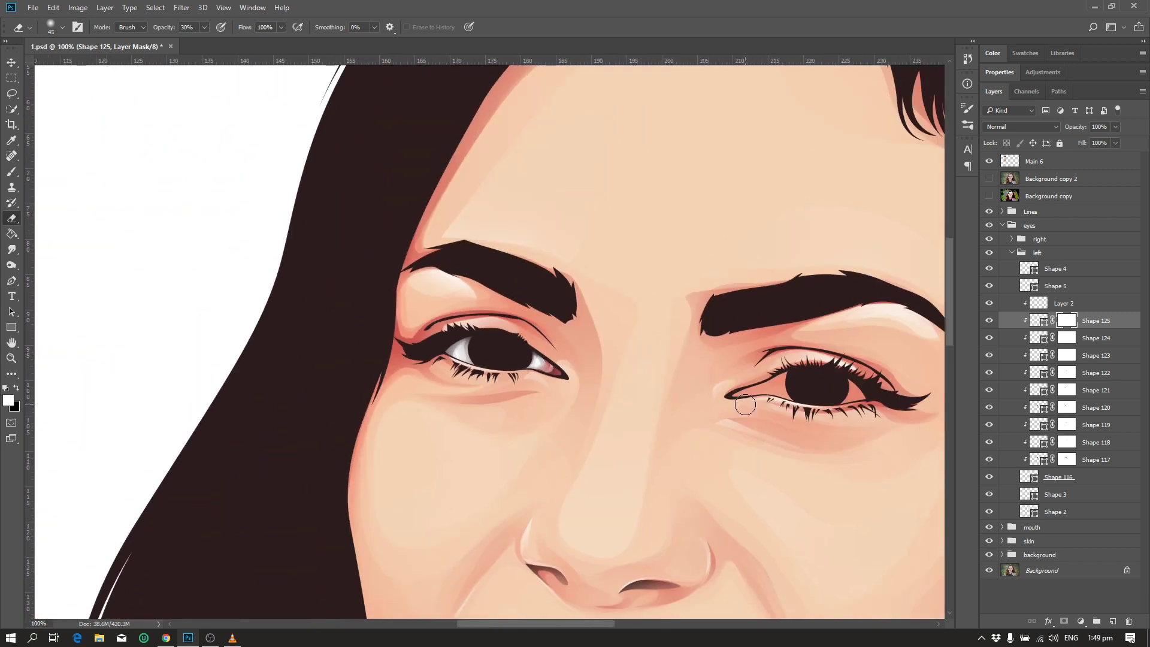
pyautogui.scroll(1, 744, 405)
pyautogui.scroll(1, 744, 406)
# - Draw highlight Shape 126 at the inner corner, then mask it and fade it into the pink
pyautogui.click(988, 179)
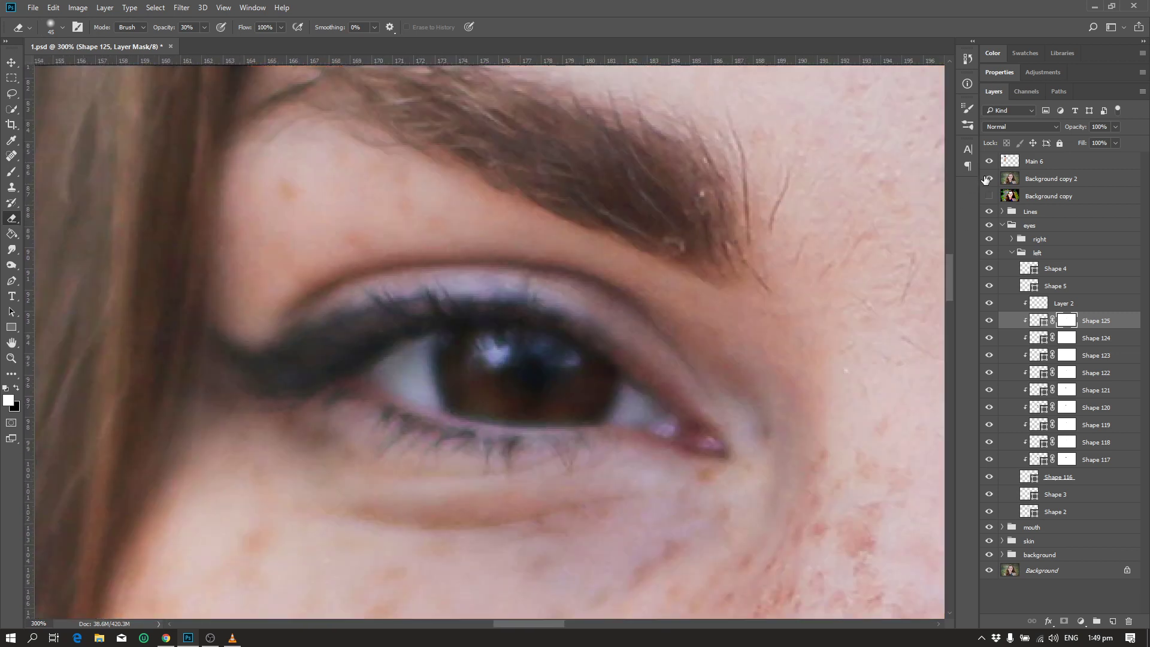
pyautogui.press('p')
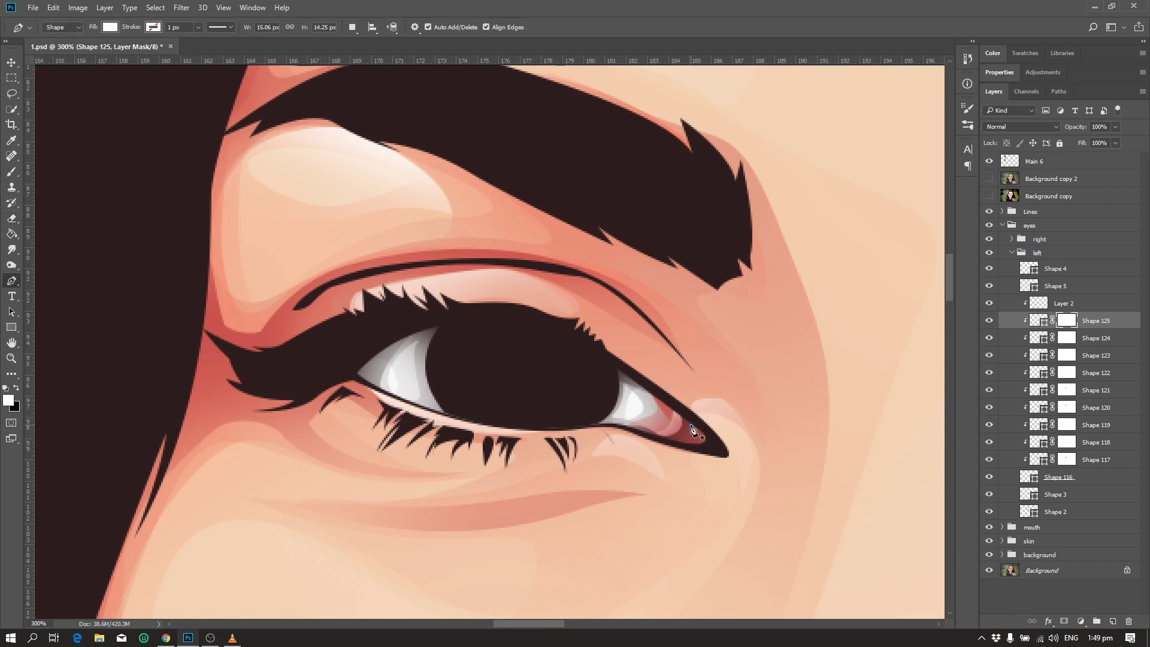
pyautogui.click(692, 425)
pyautogui.click(709, 444)
pyautogui.click(683, 445)
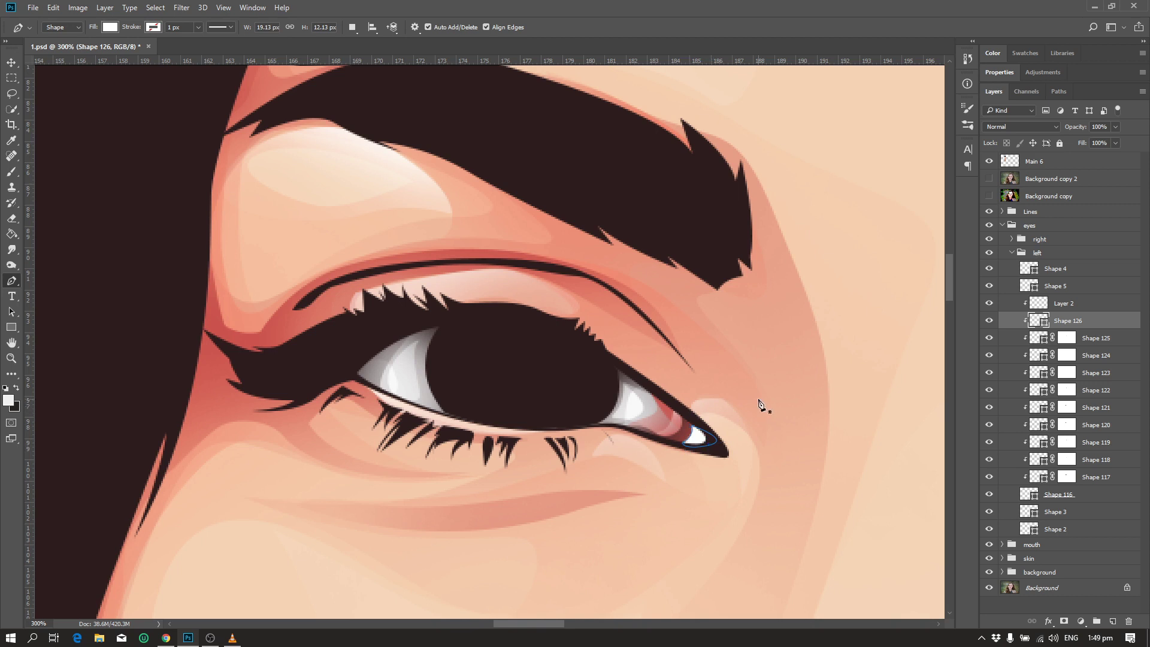
pyautogui.press('Return')
pyautogui.press('e')
pyautogui.click(1063, 621)
pyautogui.moveTo(672, 455); pyautogui.dragTo(763, 492)
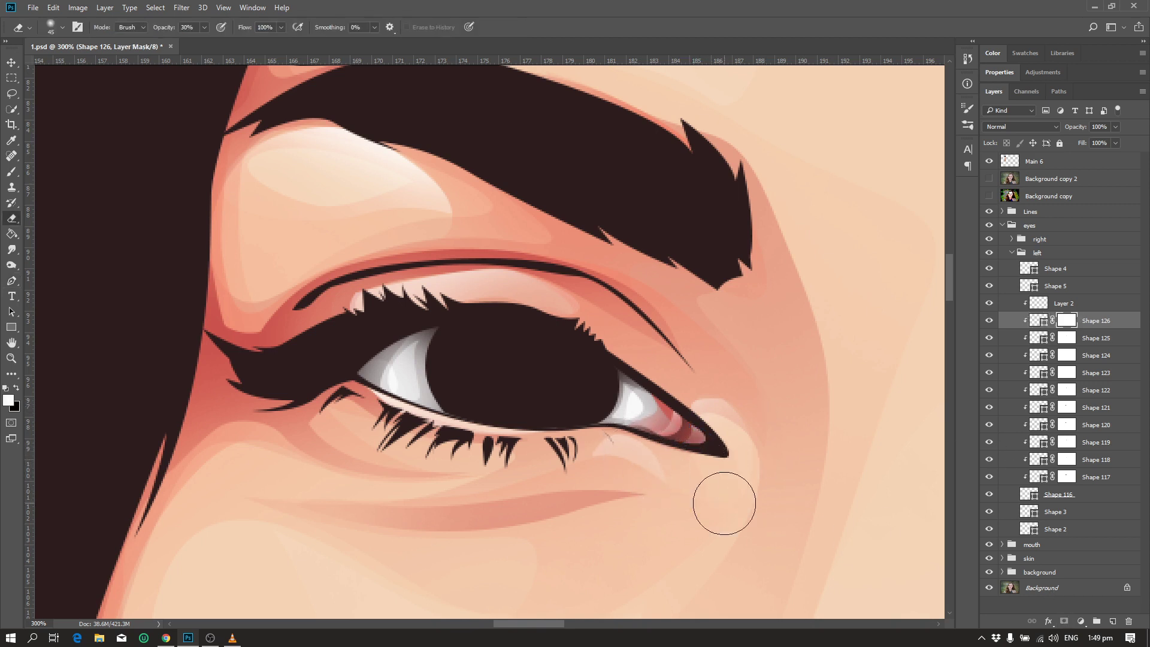
# - Zoom out to check the whole face, then zoom back in on the left eye
pyautogui.hotkey('ctrl', '-')
pyautogui.hotkey('ctrl', '-')
pyautogui.hotkey('ctrl', '-')
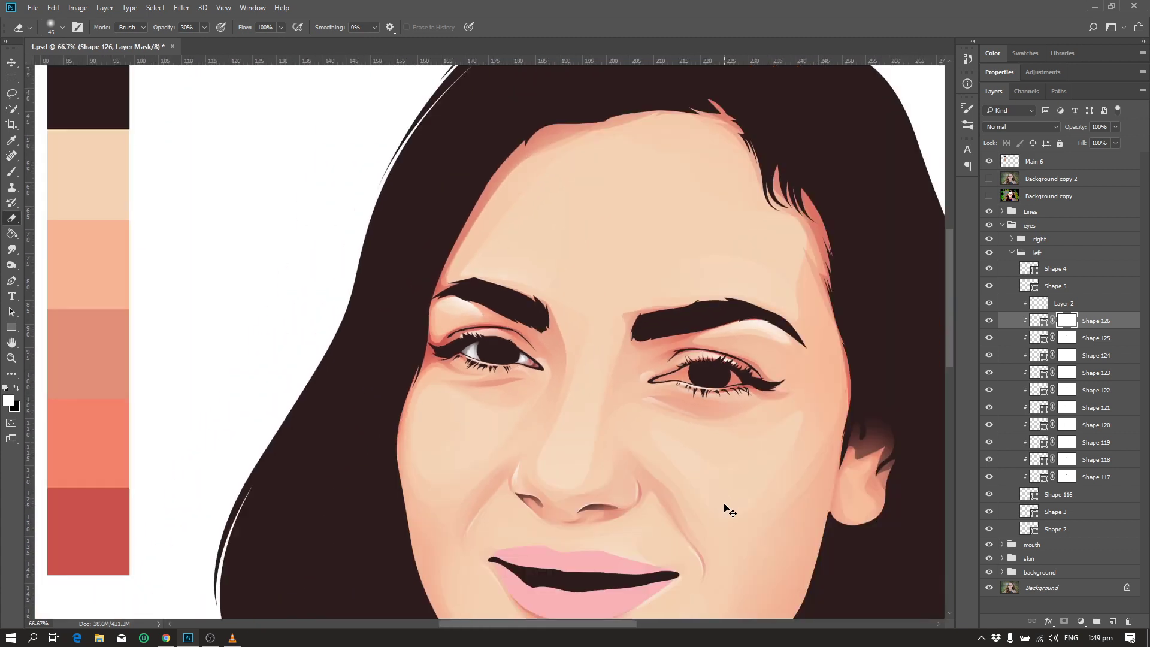
pyautogui.hotkey('ctrl', '-')
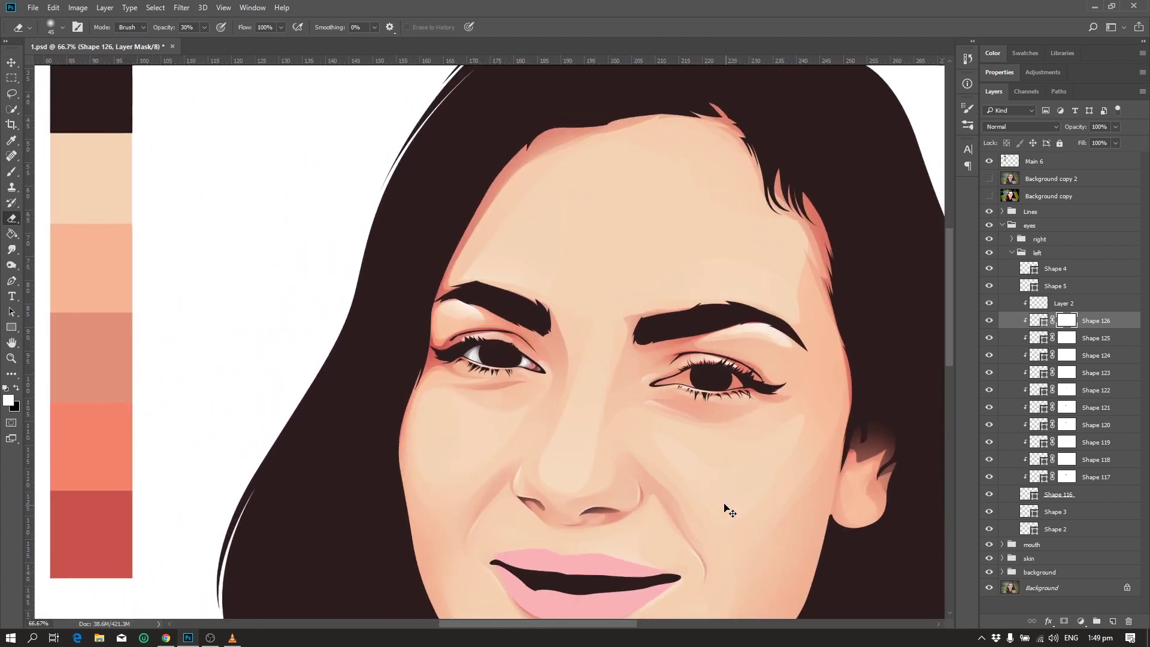
pyautogui.hotkey('ctrl', '+')
pyautogui.hotkey('ctrl', '+')
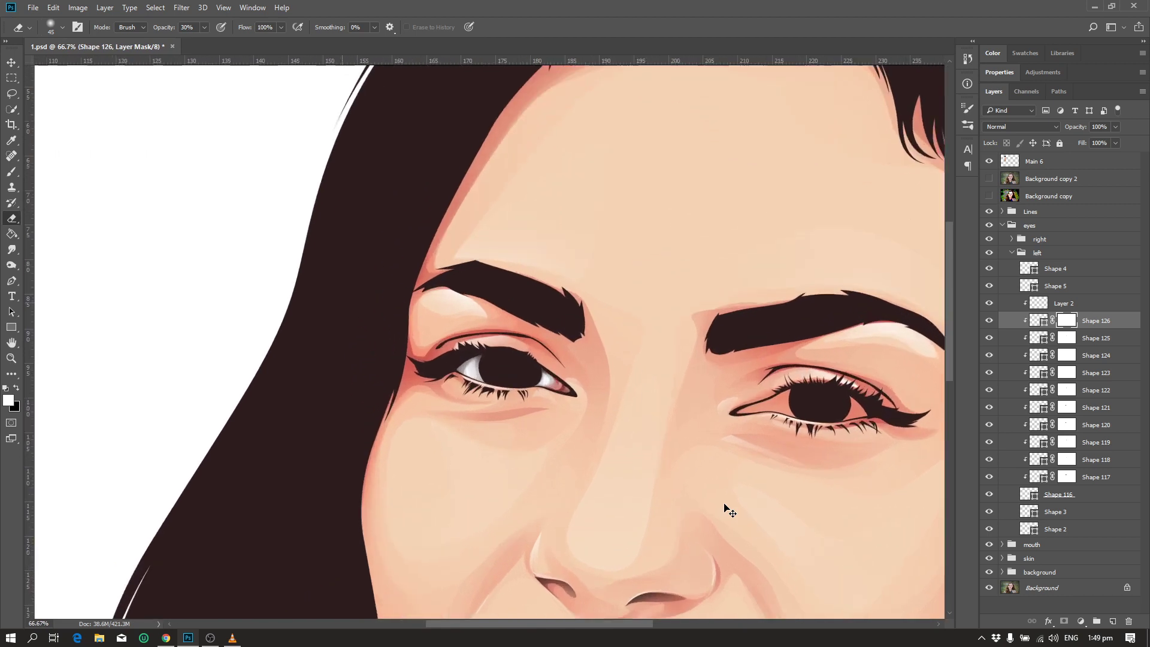
pyautogui.hotkey('ctrl', '+')
pyautogui.hotkey('ctrl', '+')
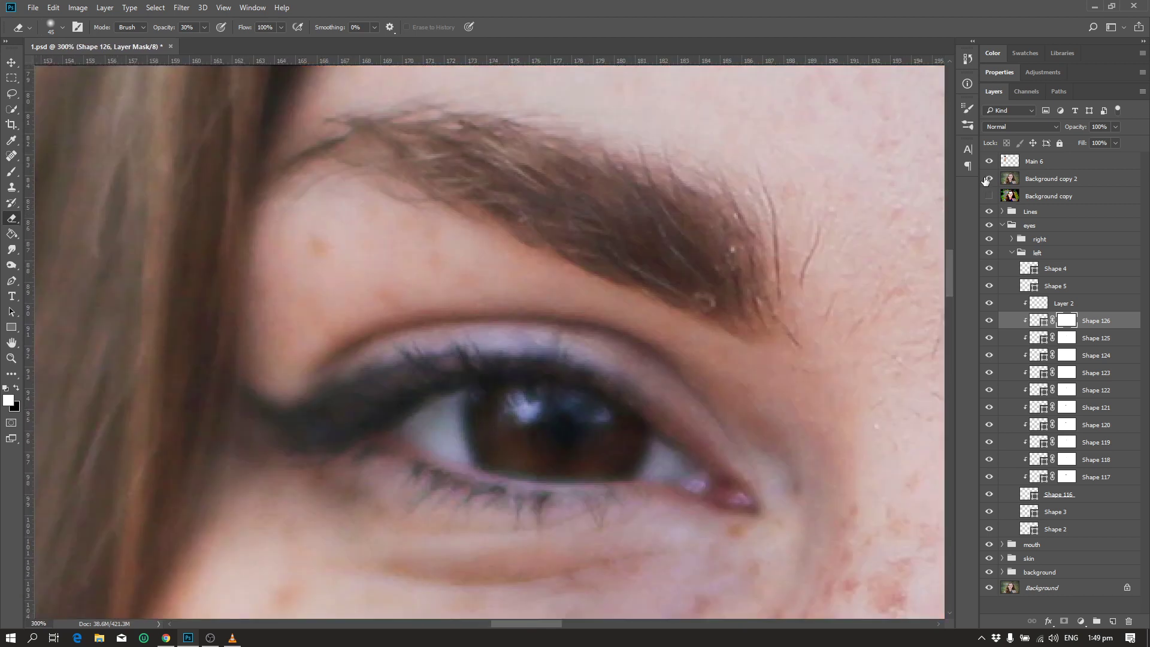
# - Select the Shape 5 iris layer and hide the reference photo
pyautogui.click(986, 179)
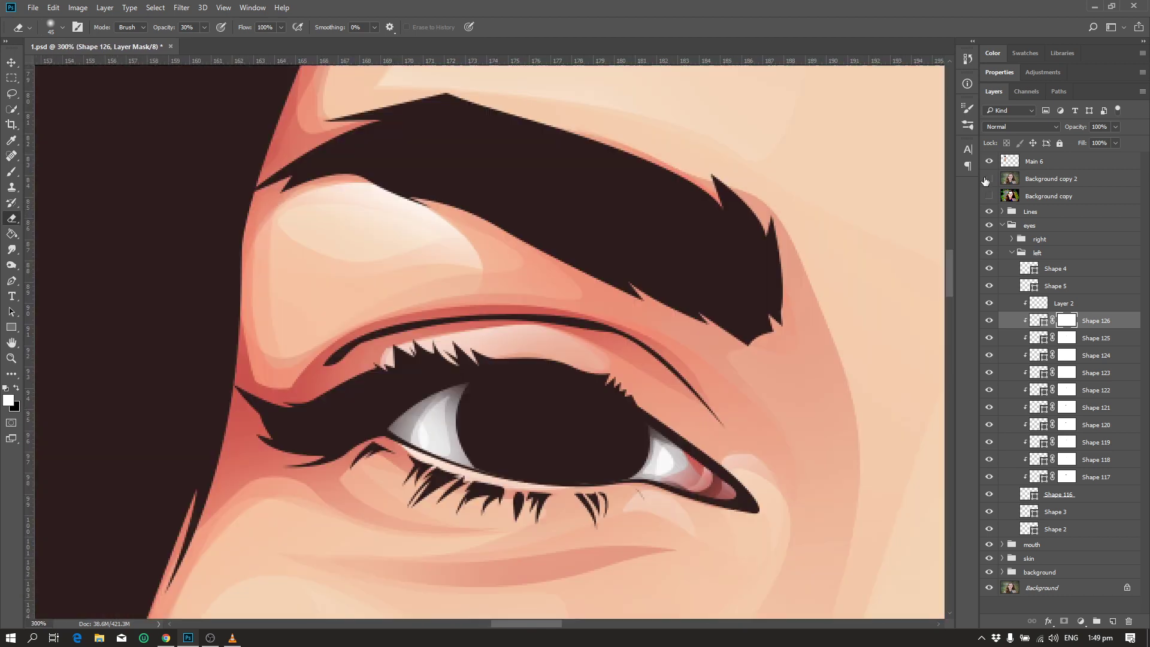
pyautogui.click(1065, 289)
pyautogui.click(1059, 269)
pyautogui.click(1078, 513)
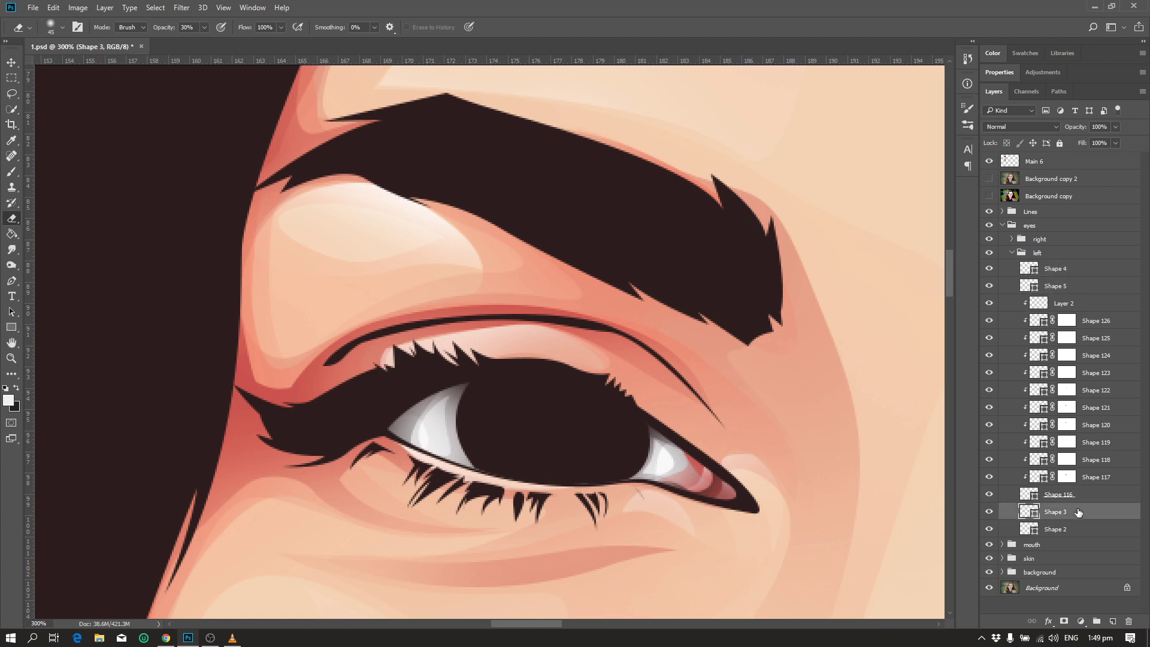
pyautogui.click(1046, 529)
pyautogui.press('p')
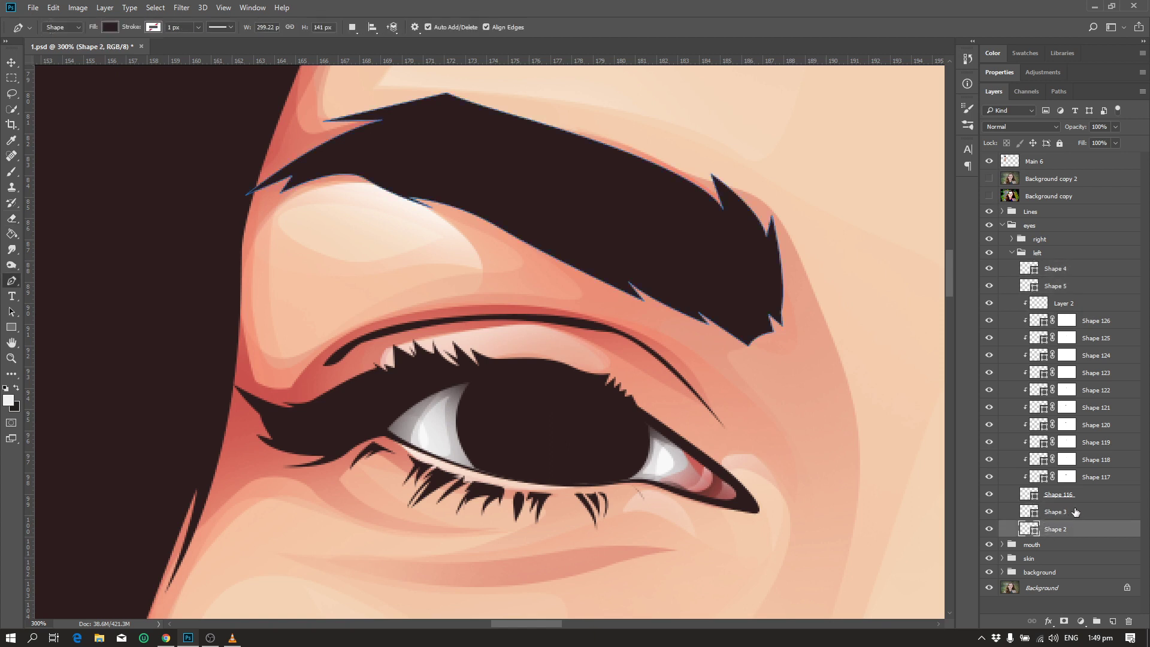
pyautogui.click(1082, 510)
pyautogui.click(1074, 293)
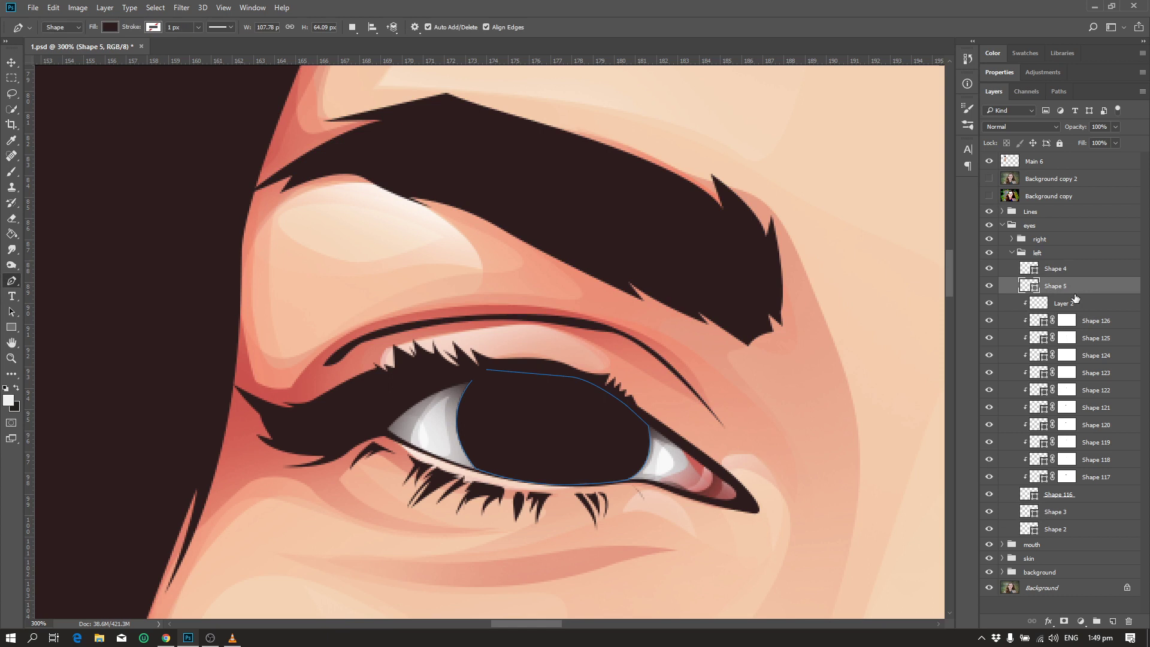
pyautogui.click(989, 178)
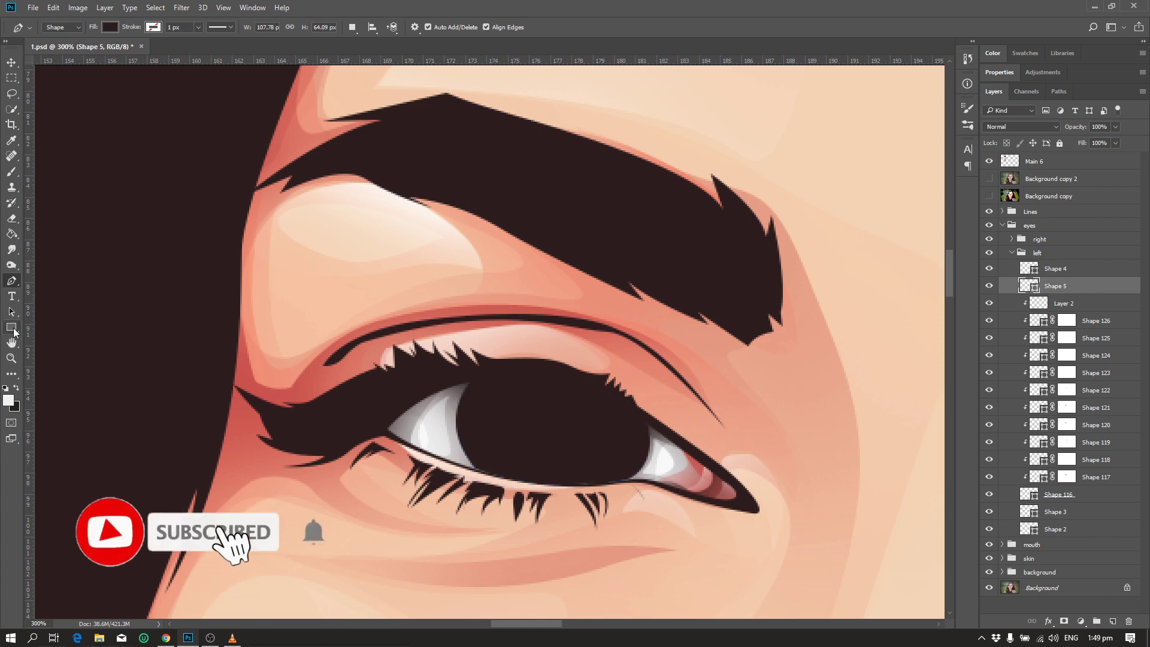
# - Draw an ellipse circle and move it onto the left eye's iris
pyautogui.rightClick(3, 331)
pyautogui.click(63, 350)
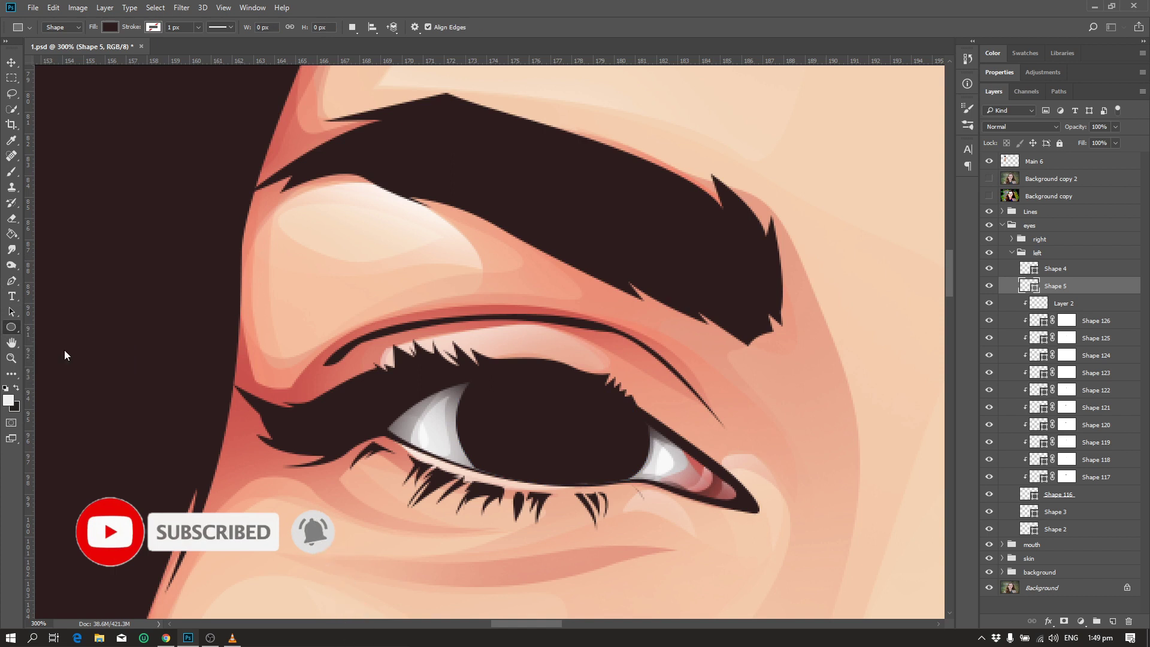
pyautogui.rightClick(10, 327)
pyautogui.click(56, 346)
pyautogui.moveTo(490, 373); pyautogui.dragTo(678, 522)
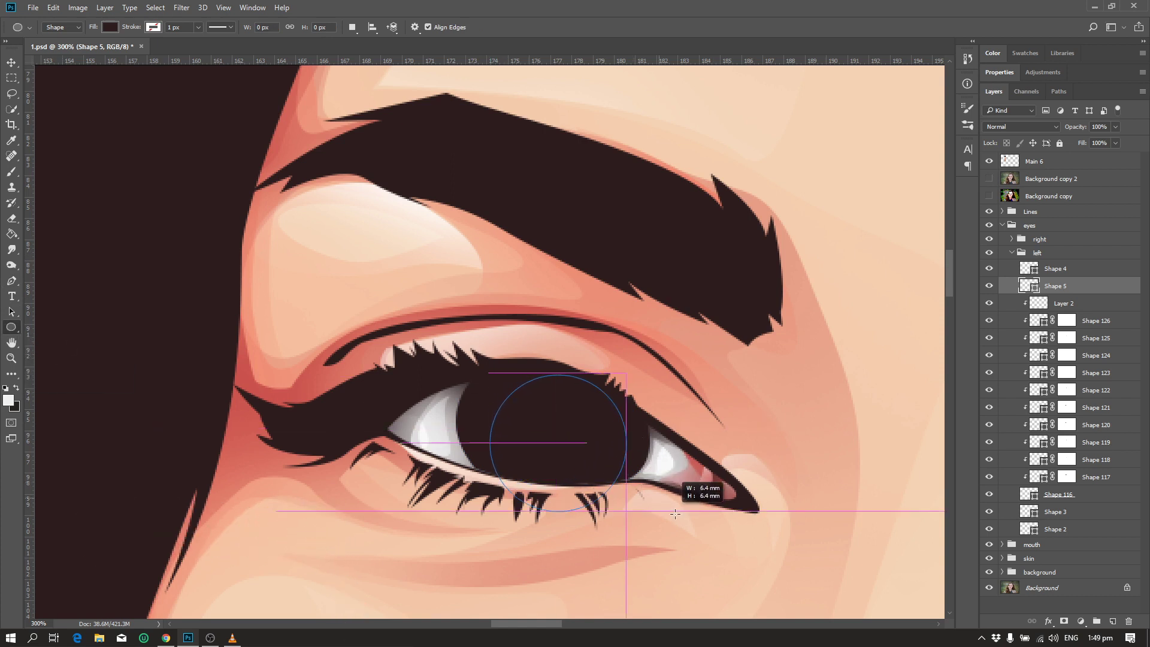
pyautogui.press('v')
pyautogui.moveTo(585, 464); pyautogui.dragTo(556, 423)
# - Set the circle's fill to red #ce5a50
pyautogui.doubleClick(1028, 549)
pyautogui.moveTo(703, 470)
pyautogui.mouseDown()
pyautogui.moveTo(711, 463)
pyautogui.moveTo(723, 485)
pyautogui.mouseUp()
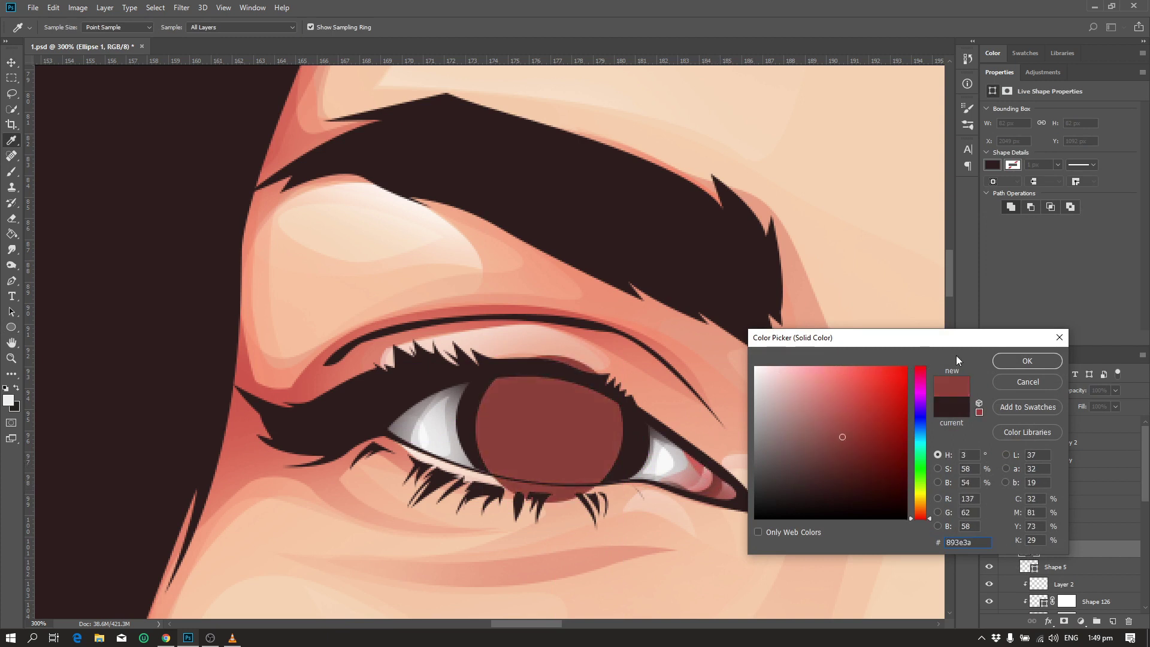
pyautogui.click(229, 427)
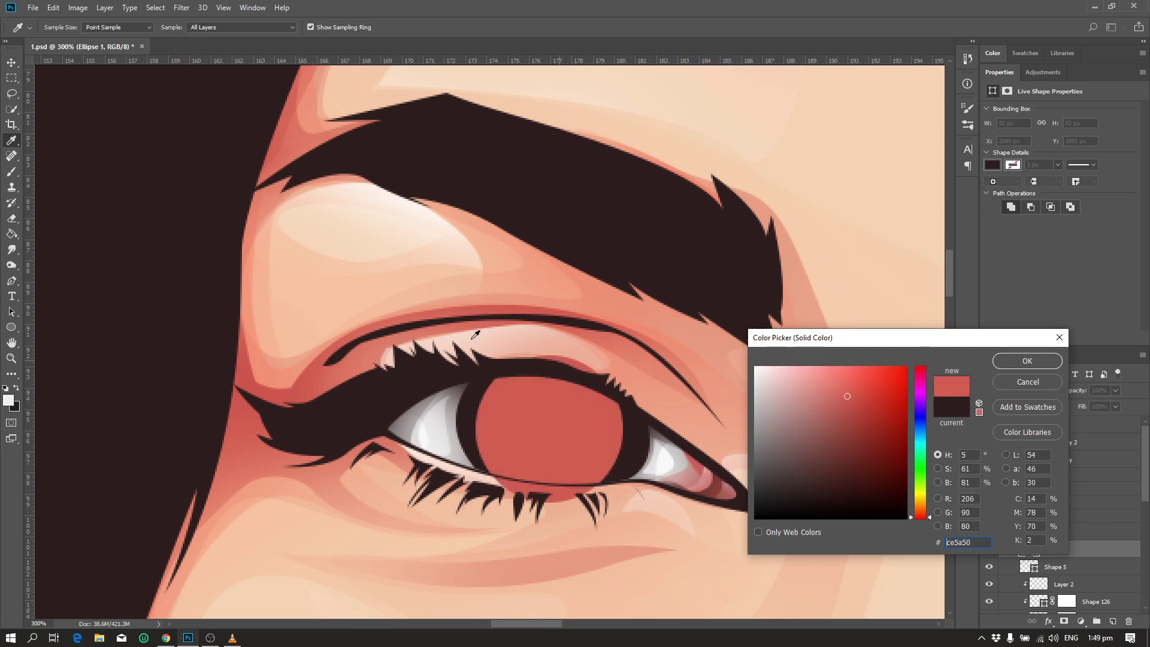
pyautogui.hotkey('ctrl', '-')
pyautogui.hotkey('ctrl', '-')
pyautogui.hotkey('ctrl', '-')
pyautogui.click(108, 536)
pyautogui.click(1014, 359)
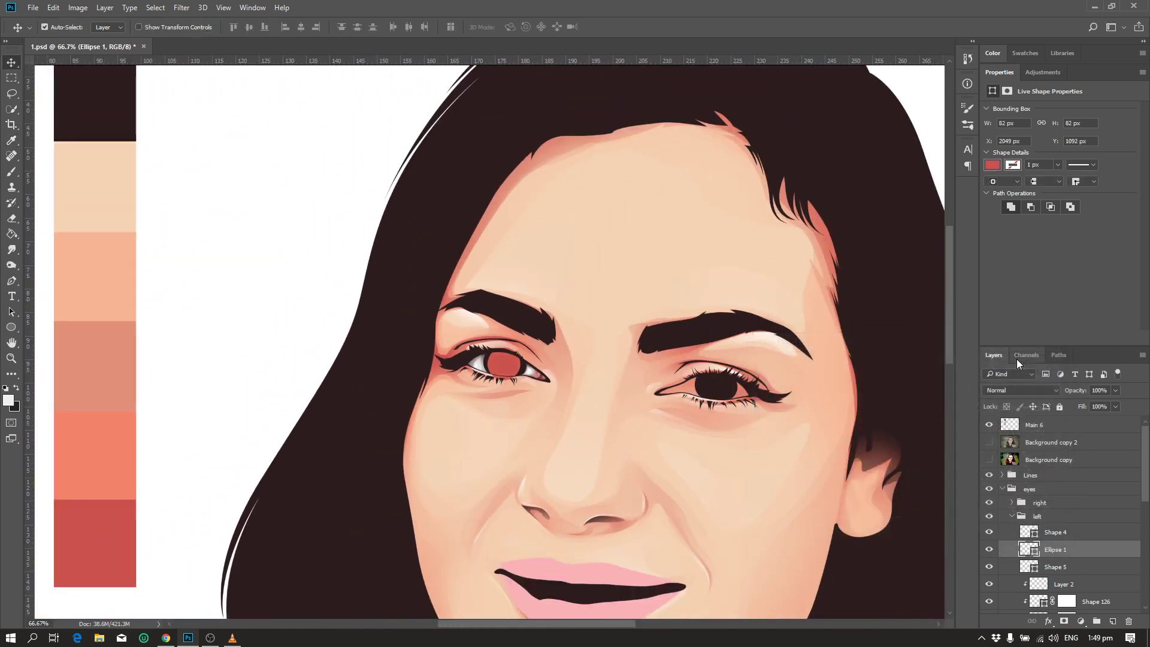
pyautogui.hotkey('ctrl', '+')
pyautogui.hotkey('ctrl', '+')
pyautogui.hotkey('ctrl', '+')
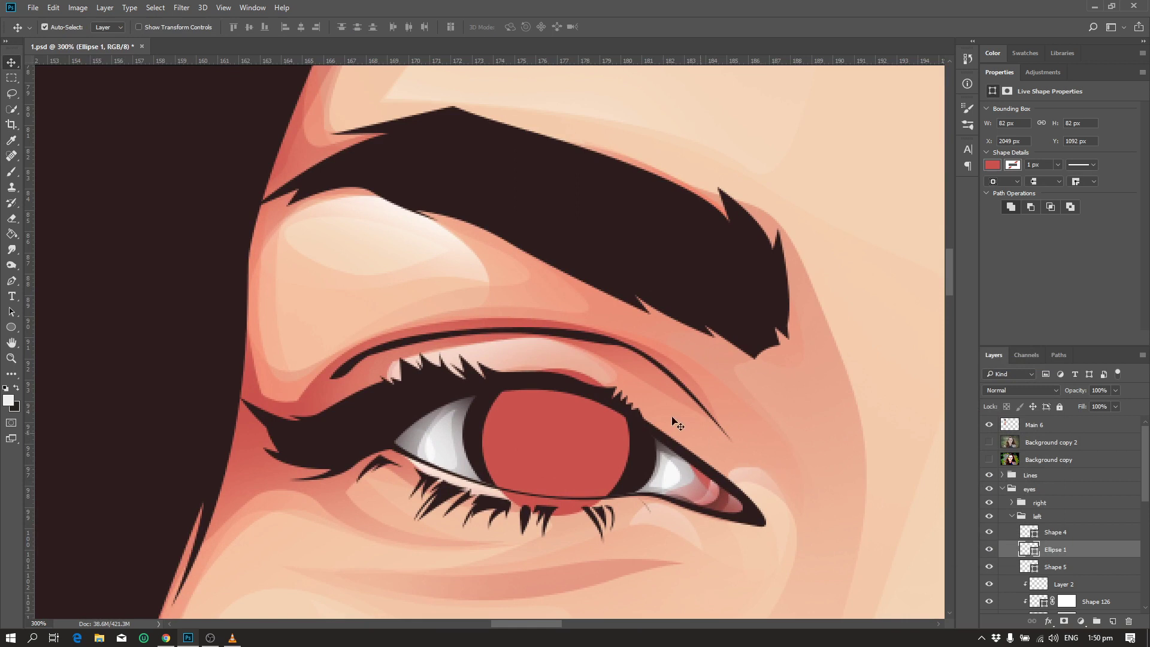
# - Scale the red circle up to about 112% so it covers the iris
pyautogui.hotkey('ctrl', 't')
pyautogui.moveTo(627, 370); pyautogui.dragTo(651, 363)
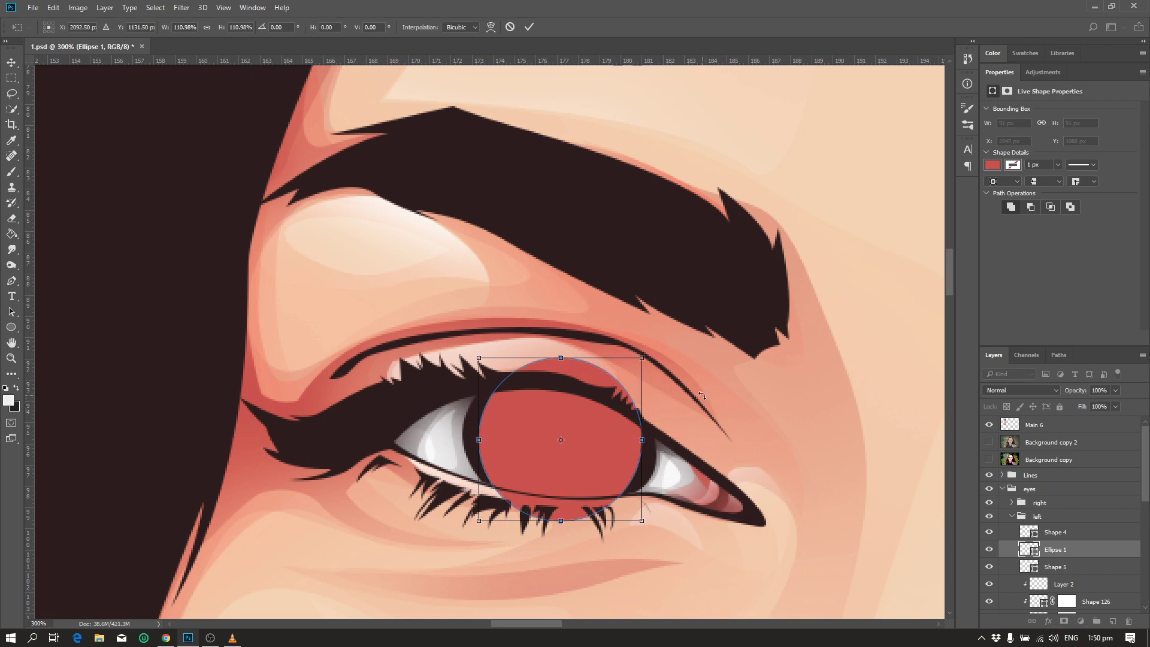
pyautogui.press('Return')
# - Clip Ellipse 1 to Shape 5 and lower its fill to 17% for a dark brown iris
pyautogui.scroll(-3, 729, 442)
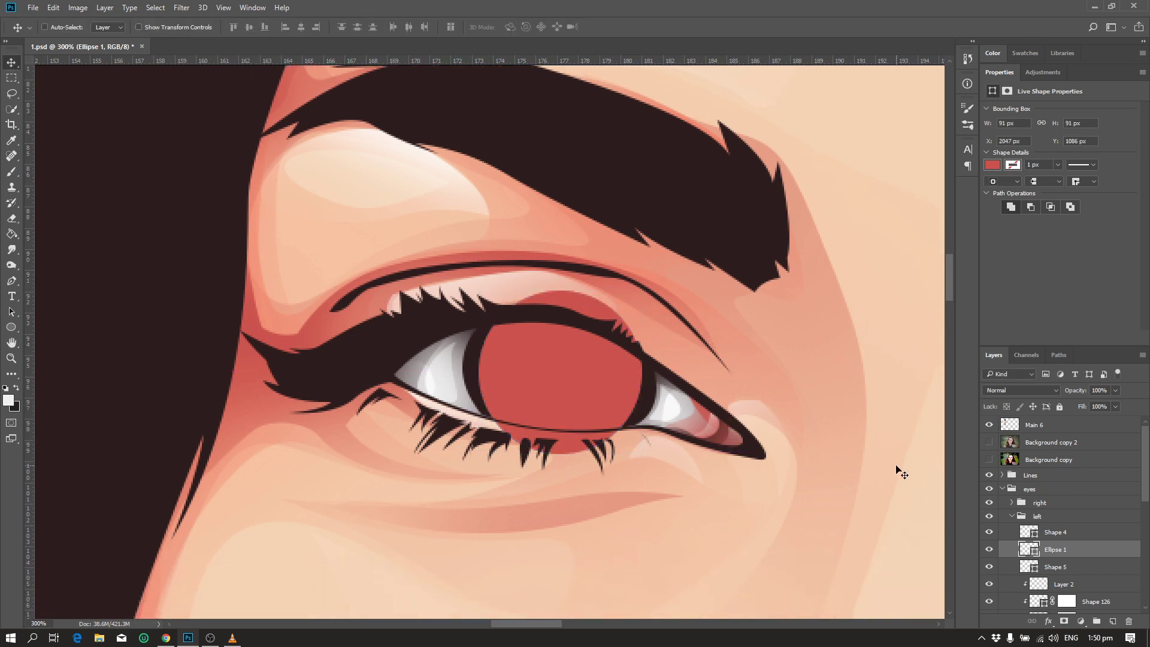
pyautogui.scroll(-2, 1073, 550)
pyautogui.scroll(-2, 1072, 509)
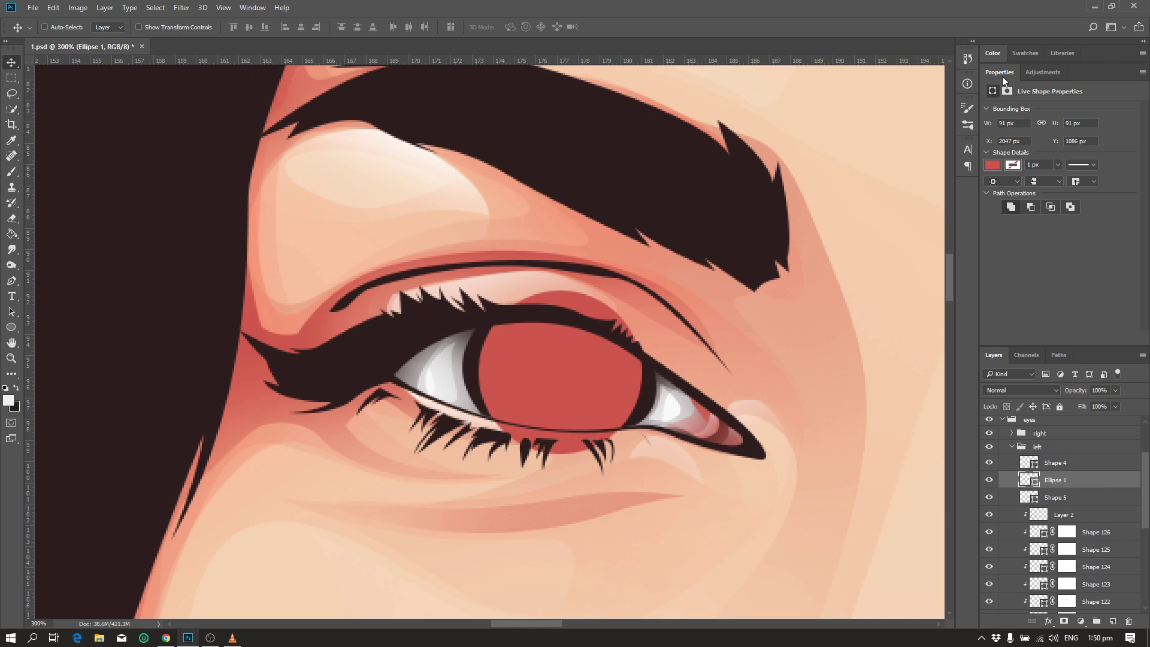
pyautogui.doubleClick(1000, 74)
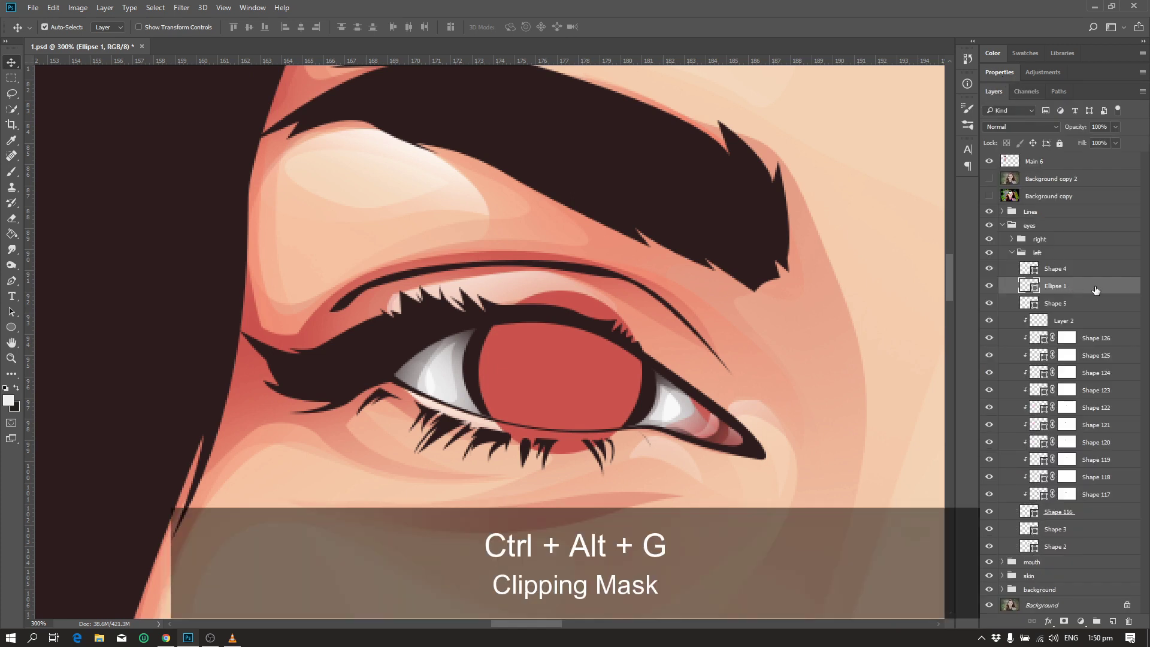
pyautogui.hotkey('ctrl', 'alt', 'g')
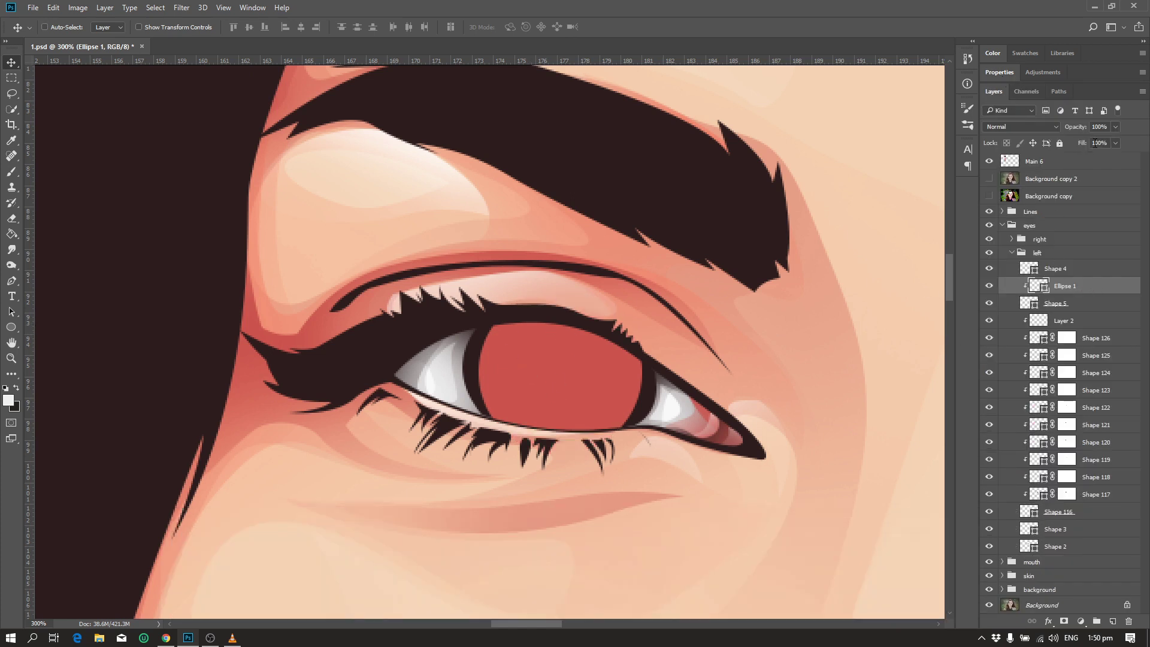
pyautogui.moveTo(1080, 157); pyautogui.dragTo(1078, 157)
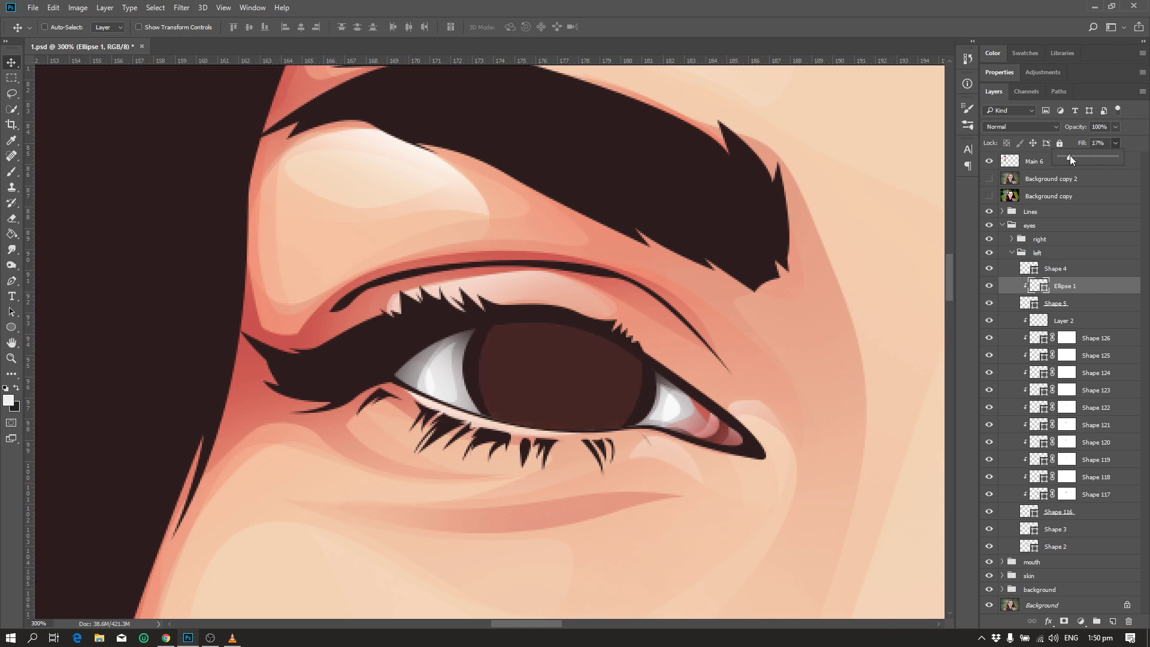
pyautogui.click(12, 326)
pyautogui.press('Return')
# - Draw a small pupil circle and fit it onto the reference photo's pupil
pyautogui.moveTo(508, 261); pyautogui.dragTo(570, 324)
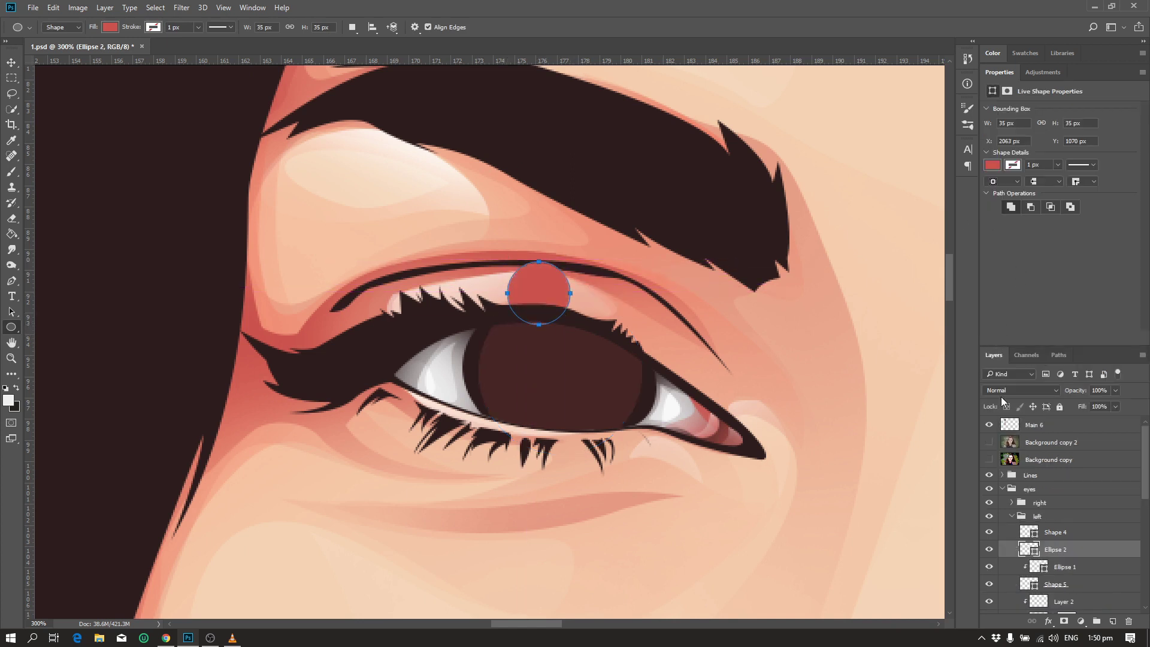
pyautogui.doubleClick(990, 74)
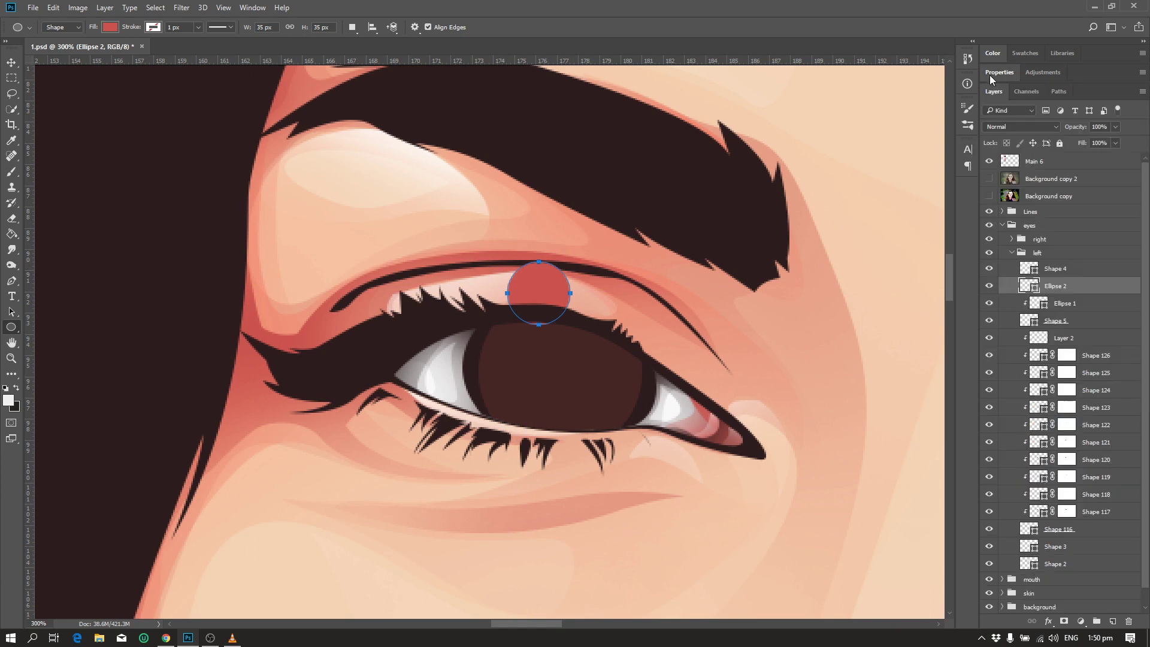
pyautogui.click(990, 178)
pyautogui.hotkey('ctrl', 't')
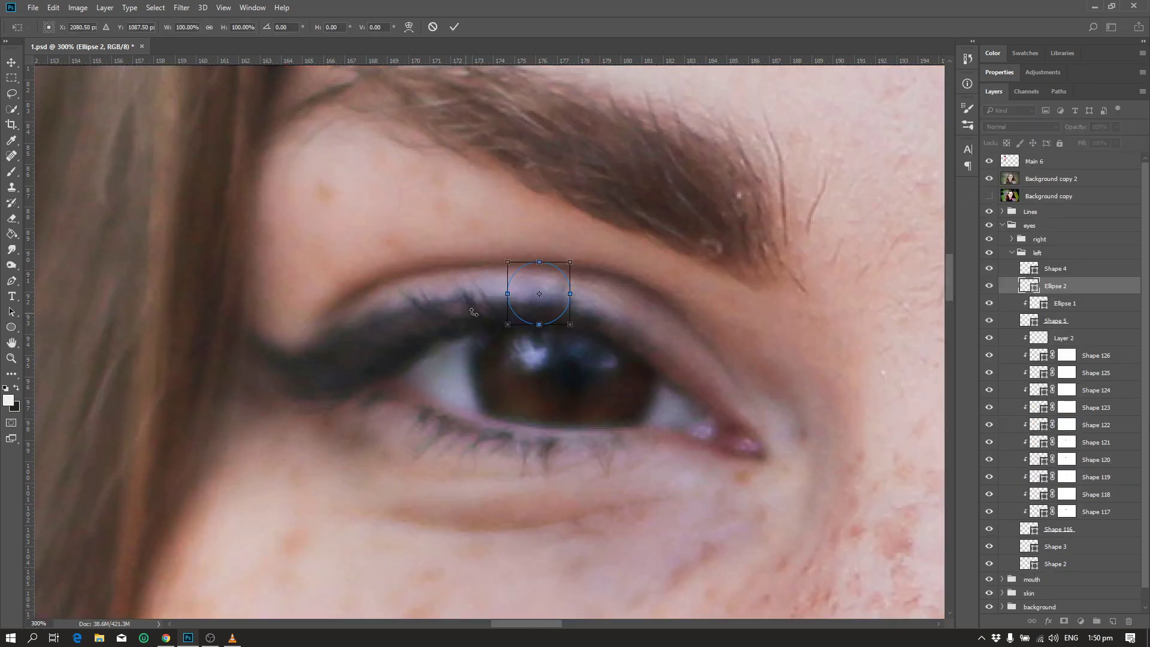
pyautogui.moveTo(554, 291)
pyautogui.mouseDown()
pyautogui.moveTo(580, 367)
pyautogui.moveTo(603, 333)
pyautogui.moveTo(585, 363)
pyautogui.mouseUp()
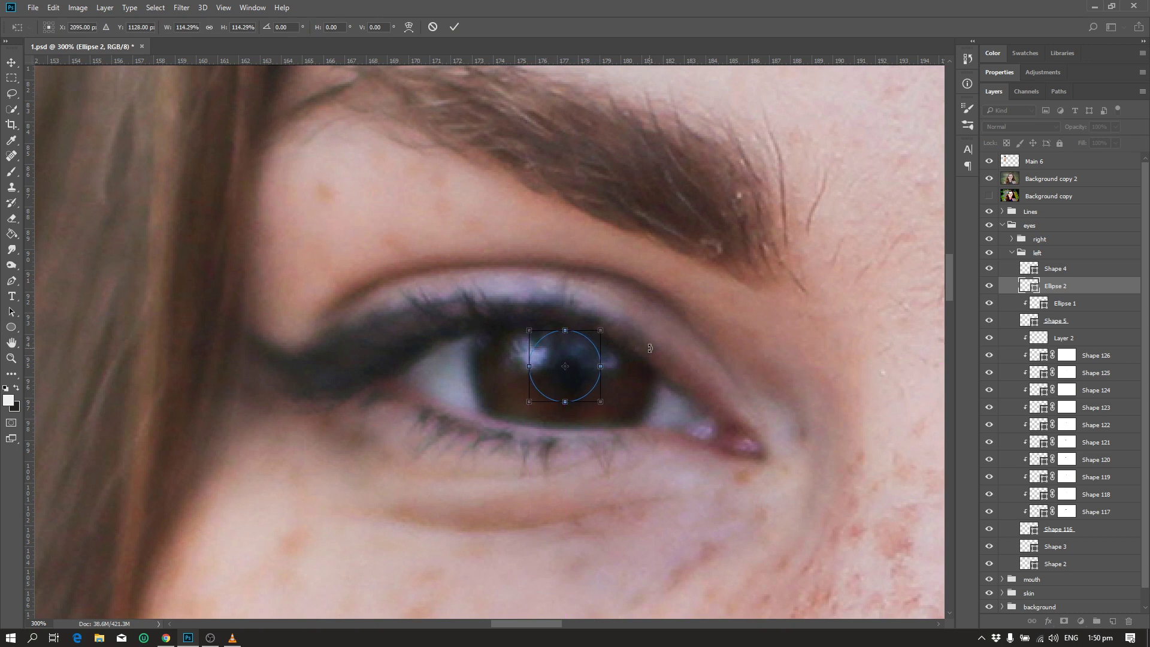
pyautogui.press('Return')
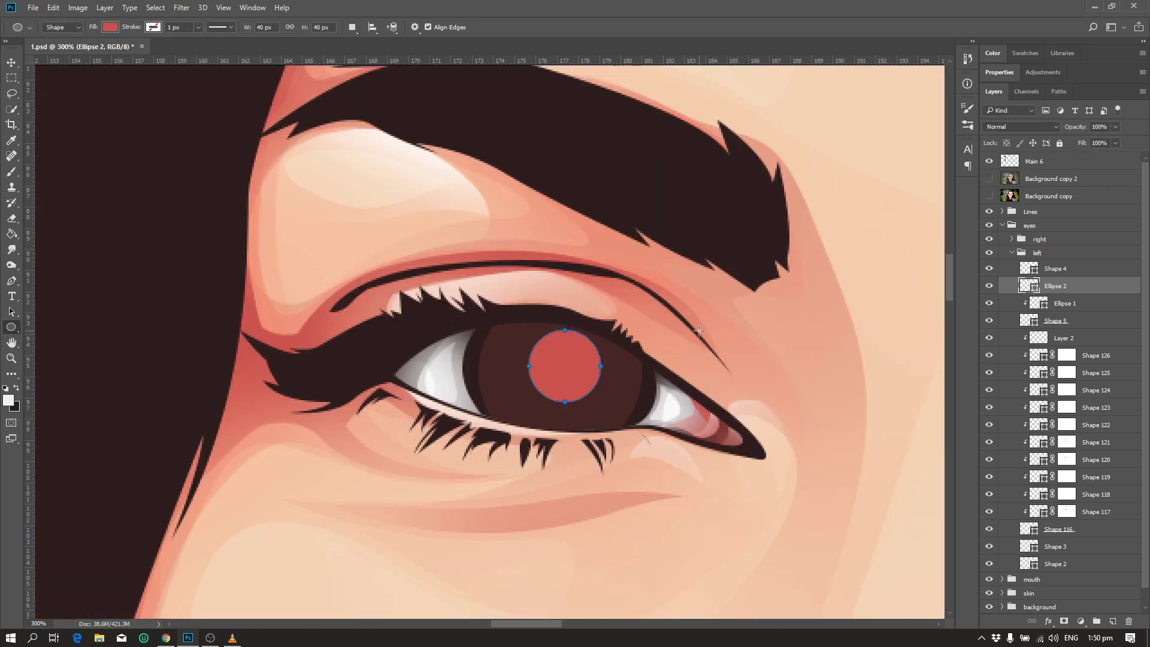
pyautogui.press('v')
pyautogui.press('Left')
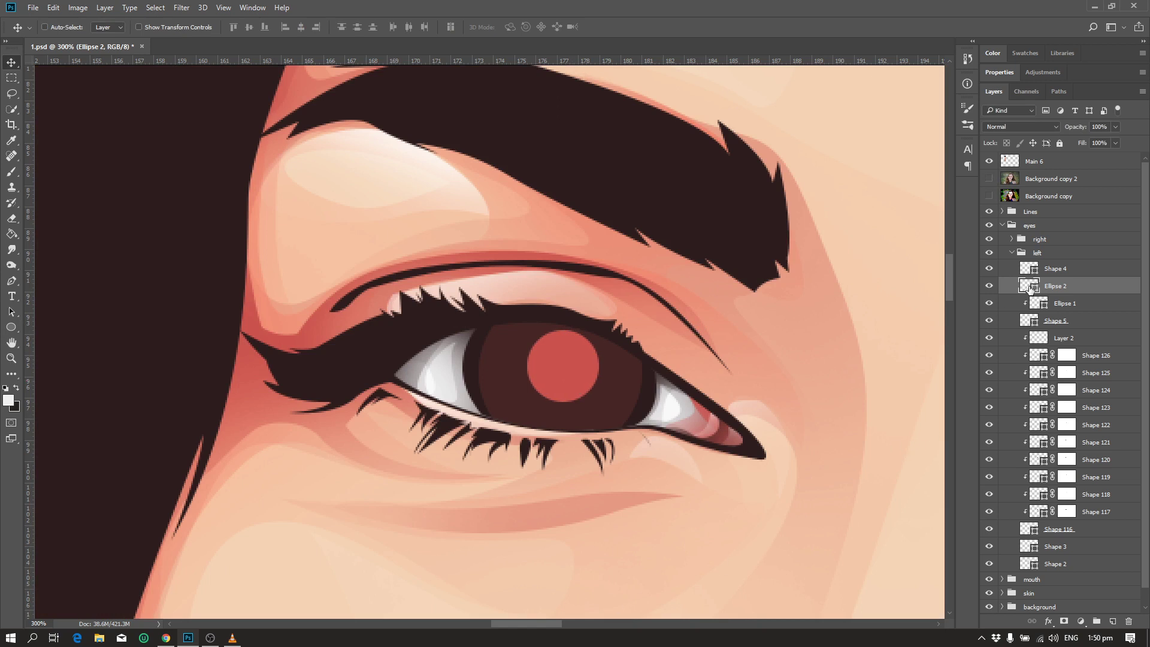
# - Fill the pupil with dark #2d1d1e sampled from the eyeliner
pyautogui.doubleClick(1029, 288)
pyautogui.click(399, 337)
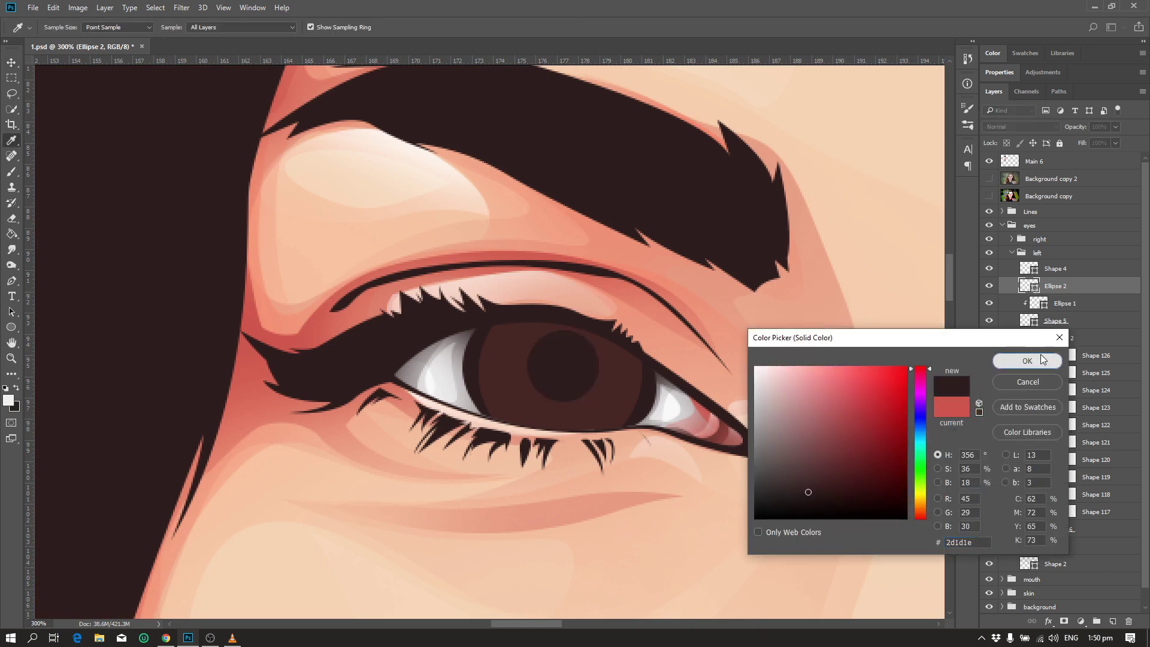
pyautogui.click(1027, 360)
pyautogui.hotkey('ctrl', '-')
pyautogui.hotkey('ctrl', '-')
pyautogui.hotkey('ctrl', '-')
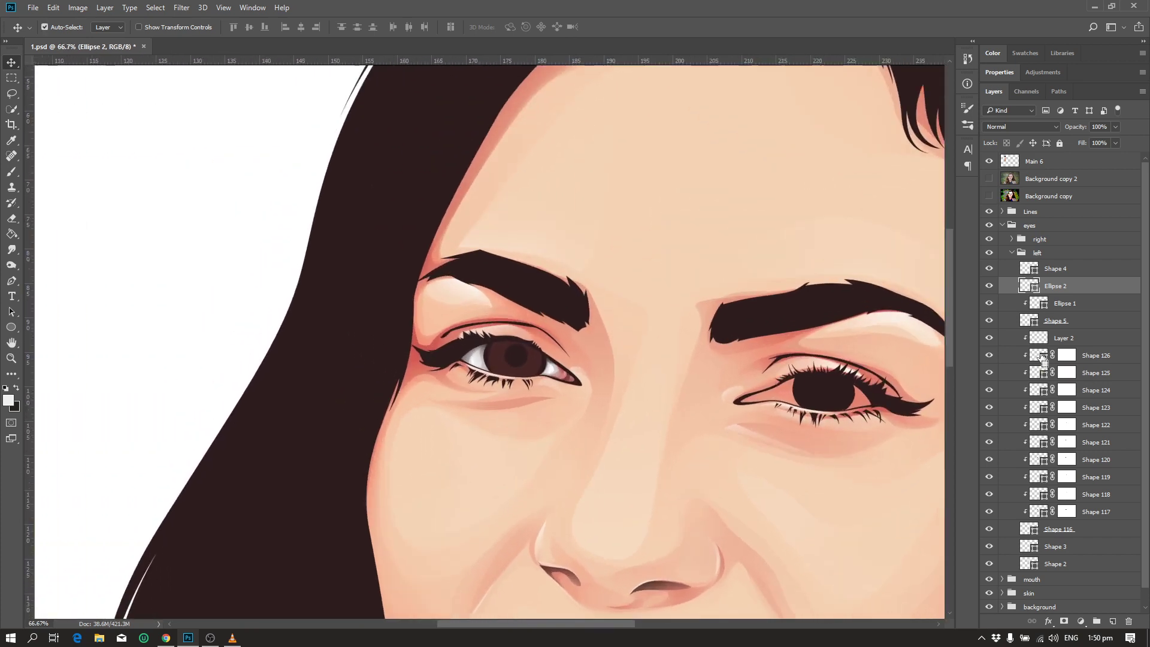
pyautogui.hotkey('ctrl', '+')
pyautogui.hotkey('ctrl', '+')
pyautogui.hotkey('ctrl', '+')
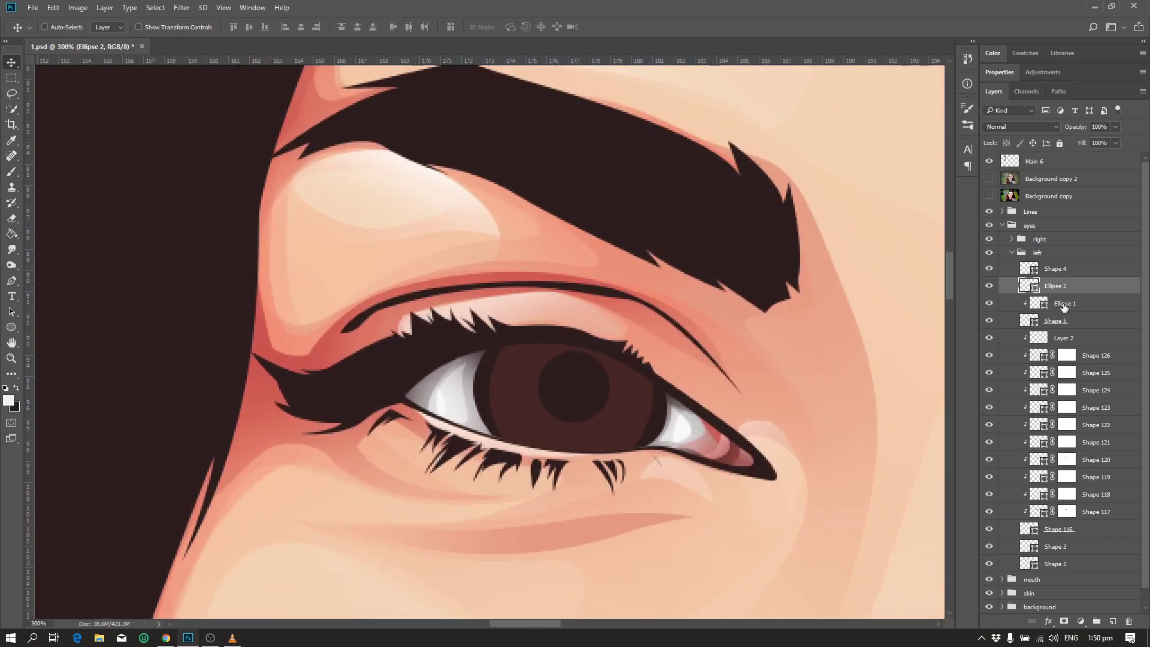
# - Clip Ellipse 2 into the iris and give Ellipse 1 a mask, erased at 30% opacity
pyautogui.hotkey('ctrl', 'alt', 'g')
pyautogui.click(1070, 305)
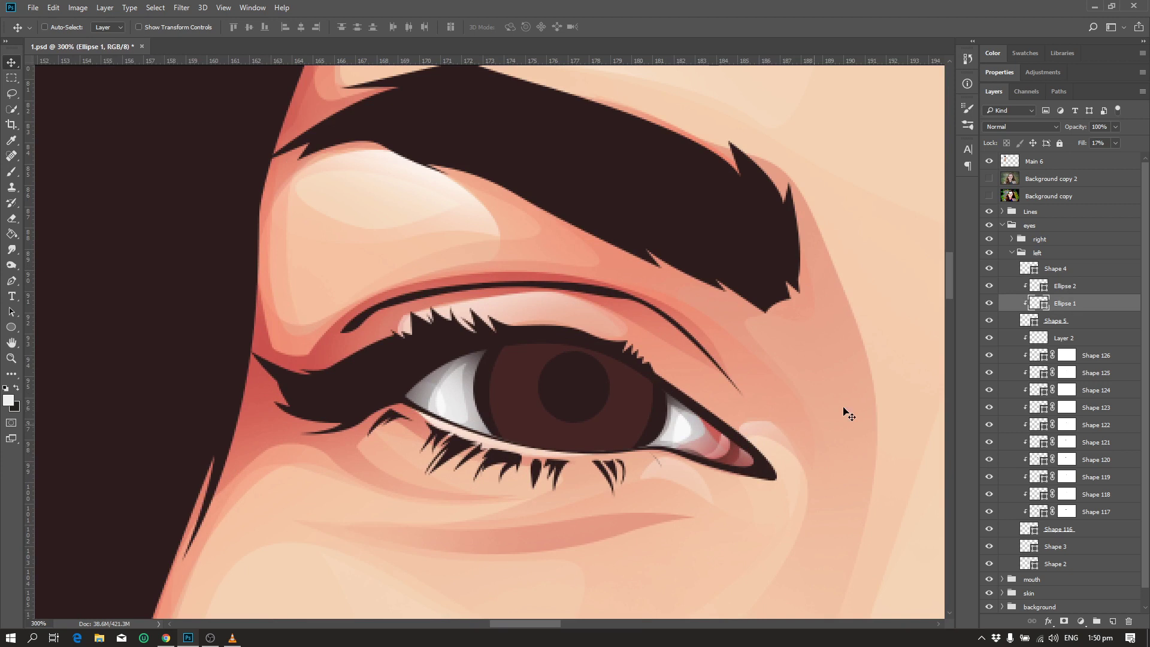
pyautogui.click(1063, 622)
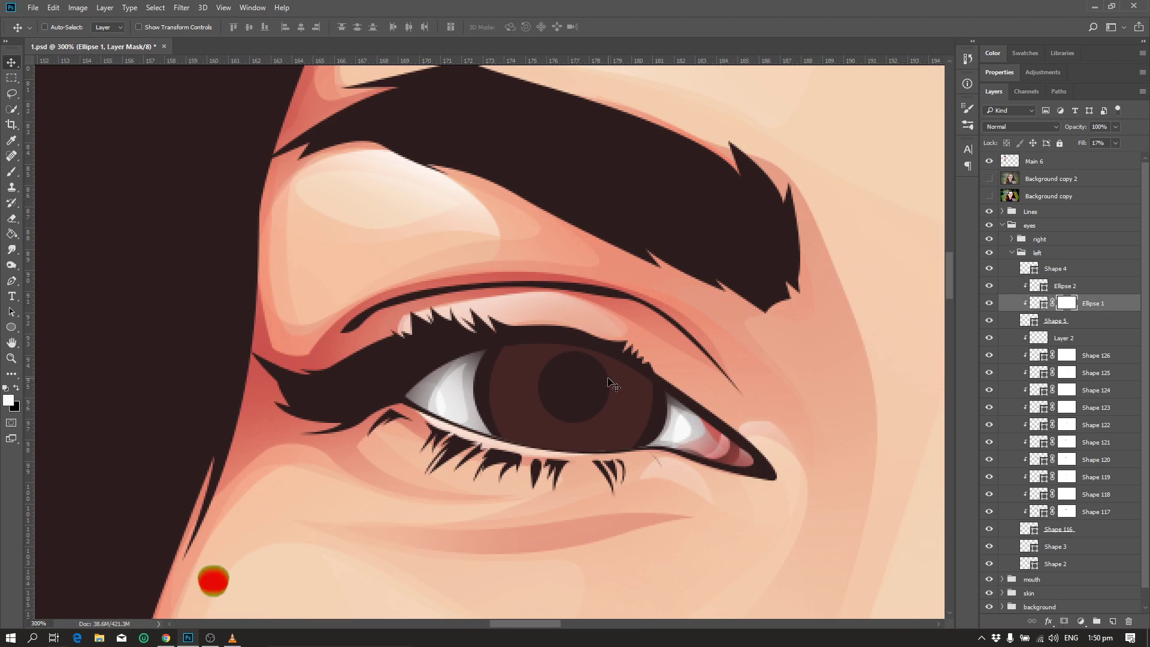
pyautogui.press('e')
pyautogui.press(']')
pyautogui.press(']')
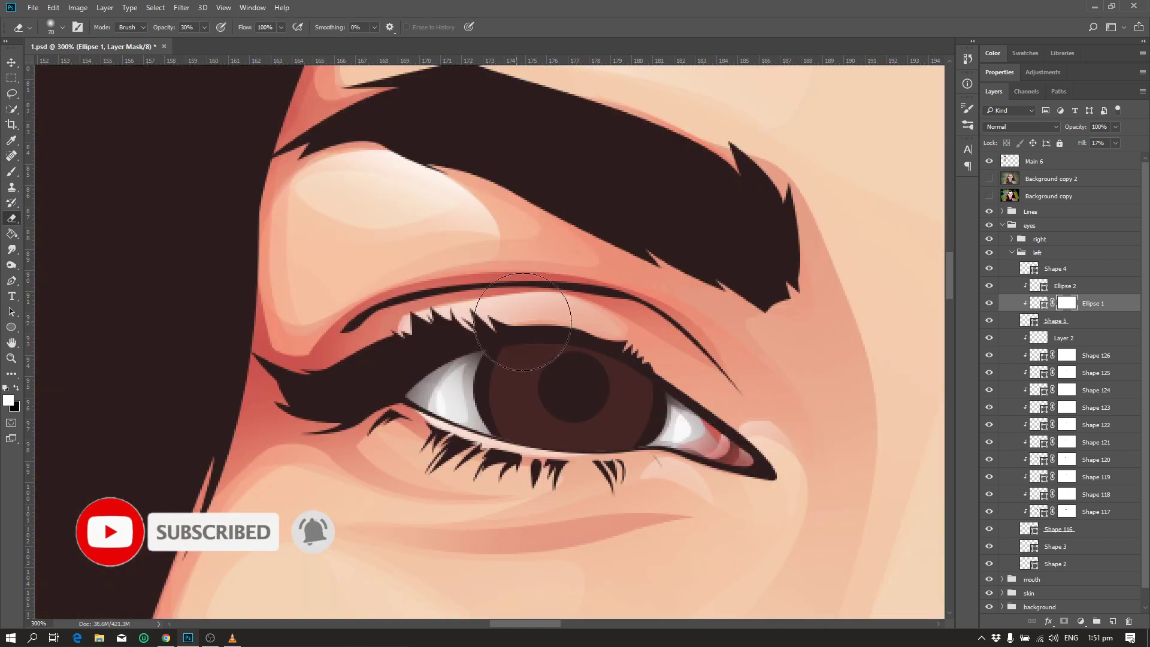
pyautogui.press('[')
pyautogui.press('[')
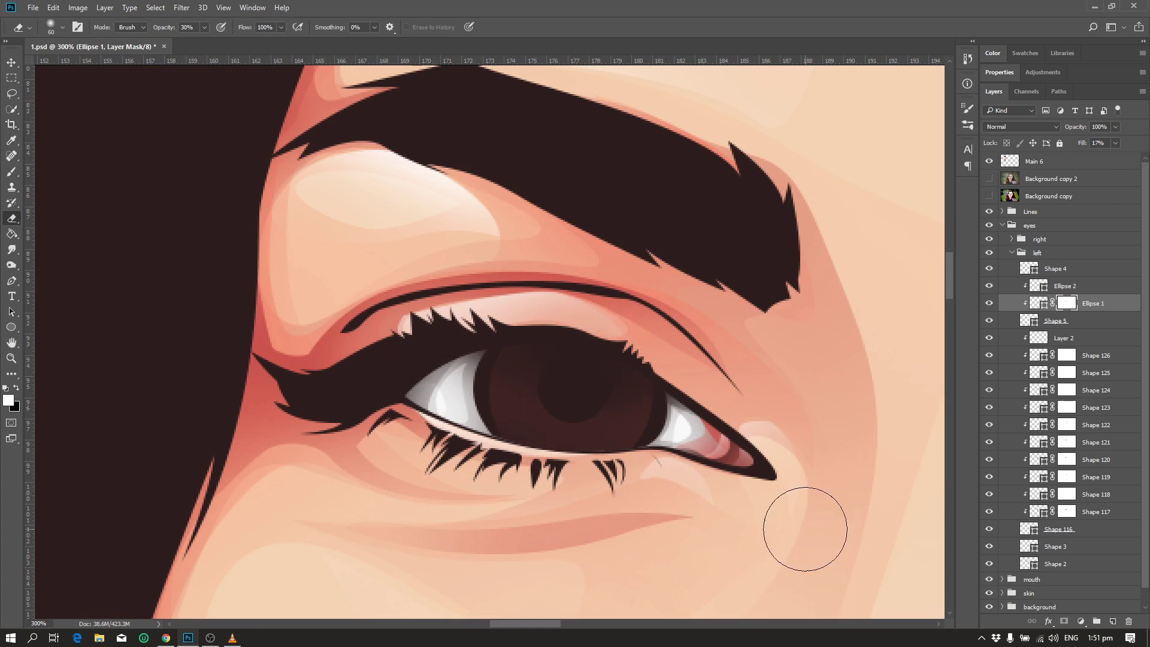
pyautogui.scroll(-2, 809, 535)
pyautogui.scroll(2, 810, 534)
pyautogui.hotkey('ctrl', '+')
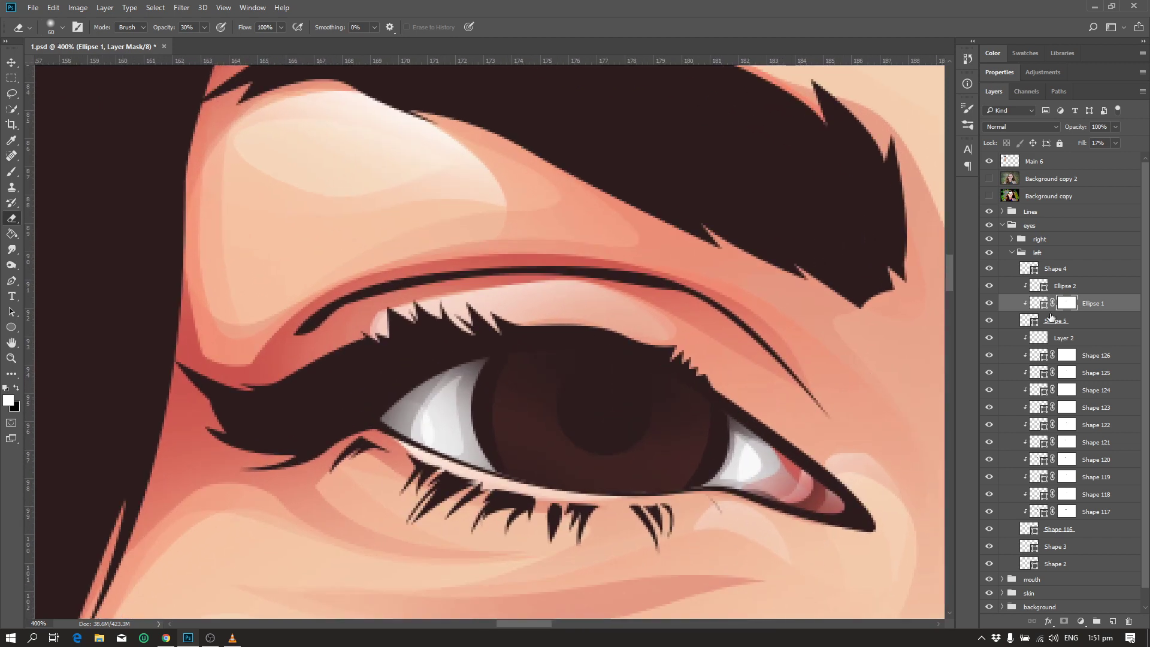
pyautogui.hotkey('alt', ']')
# - Outline the first piece of the catchlight over the iris with the Pen tool
pyautogui.press('p')
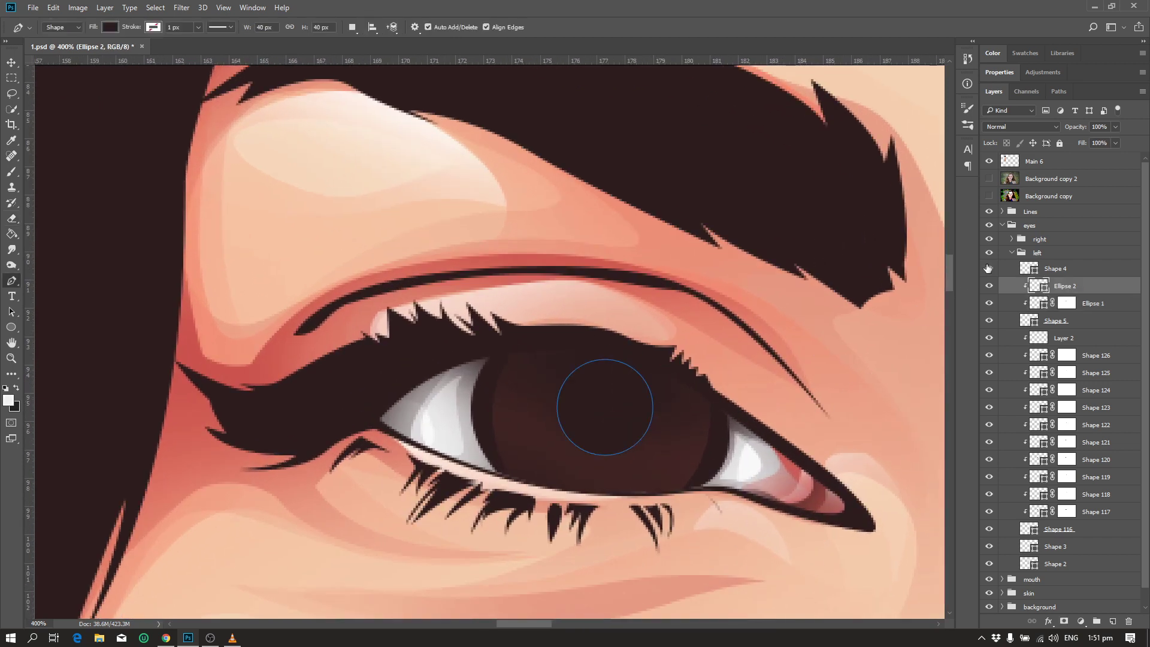
pyautogui.click(989, 179)
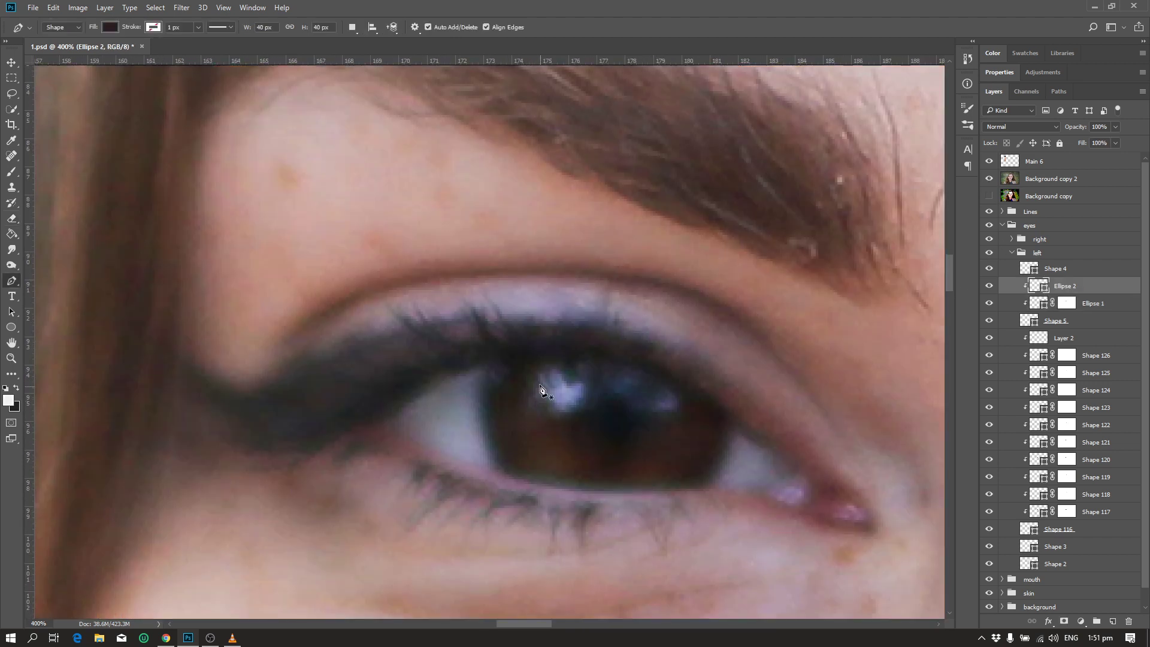
pyautogui.click(988, 178)
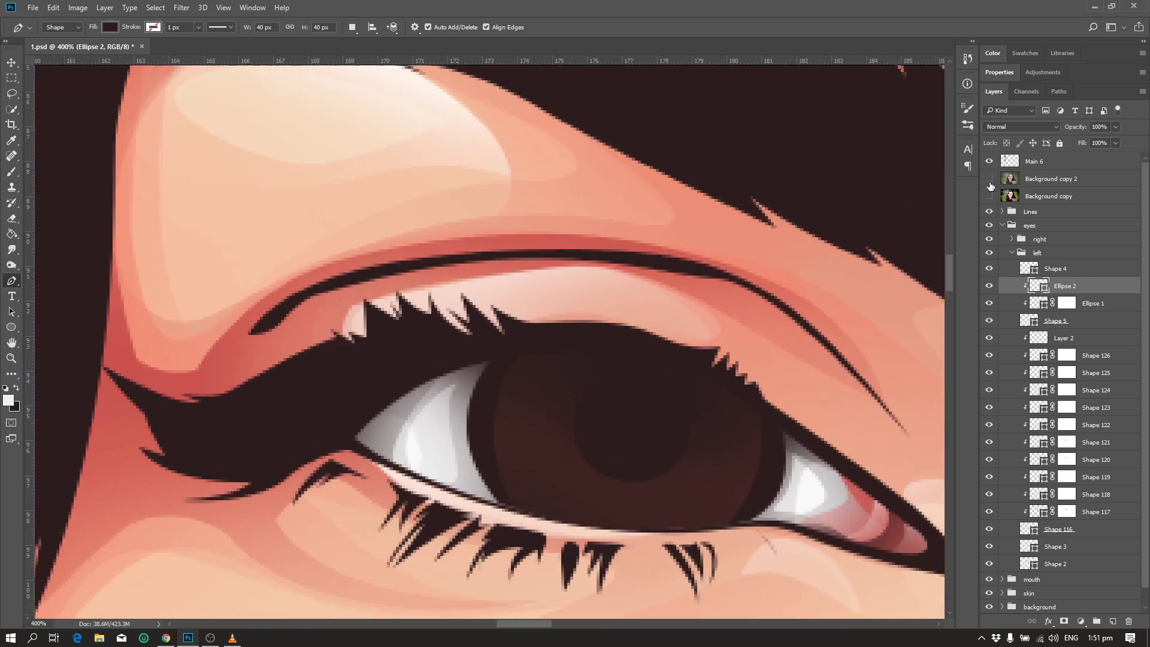
pyautogui.scroll(1, 552, 437)
pyautogui.click(574, 442)
pyautogui.moveTo(535, 428); pyautogui.dragTo(524, 374)
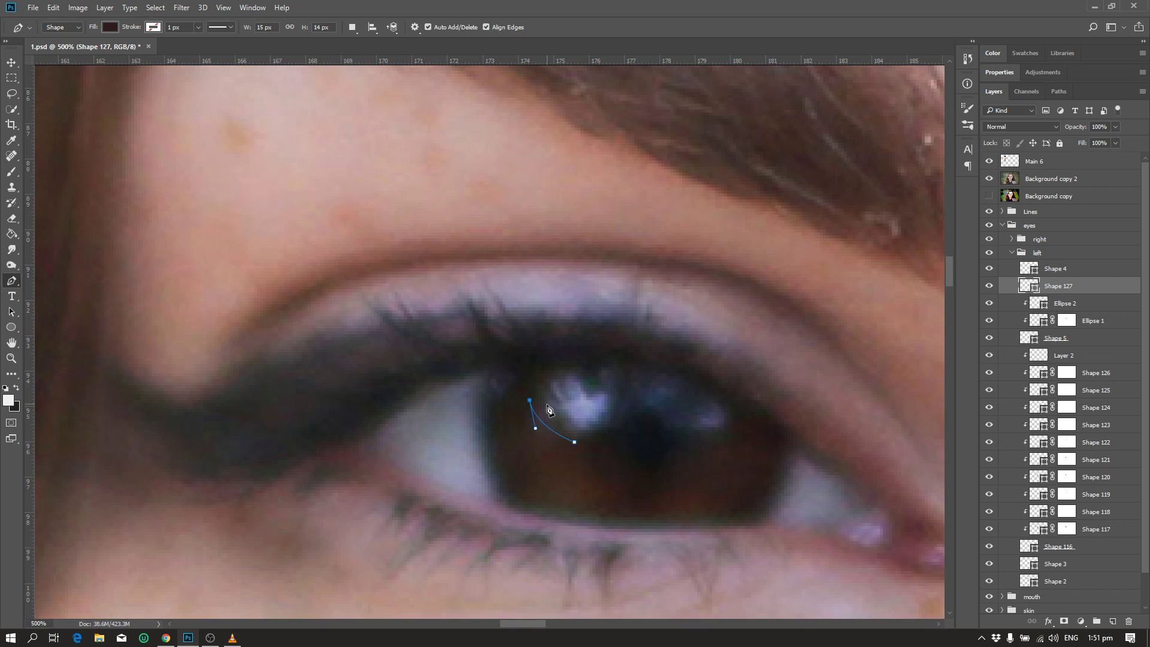
pyautogui.moveTo(574, 443); pyautogui.dragTo(556, 443)
pyautogui.click(988, 180)
pyautogui.click(988, 180)
# - Add a second catchlight piece across the iris using Combine Shapes mode
pyautogui.click(352, 28)
pyautogui.click(371, 51)
pyautogui.click(988, 179)
pyautogui.moveTo(593, 361); pyautogui.dragTo(620, 365)
pyautogui.moveTo(691, 388)
pyautogui.mouseDown()
pyautogui.moveTo(724, 414)
pyautogui.moveTo(704, 433)
pyautogui.mouseUp()
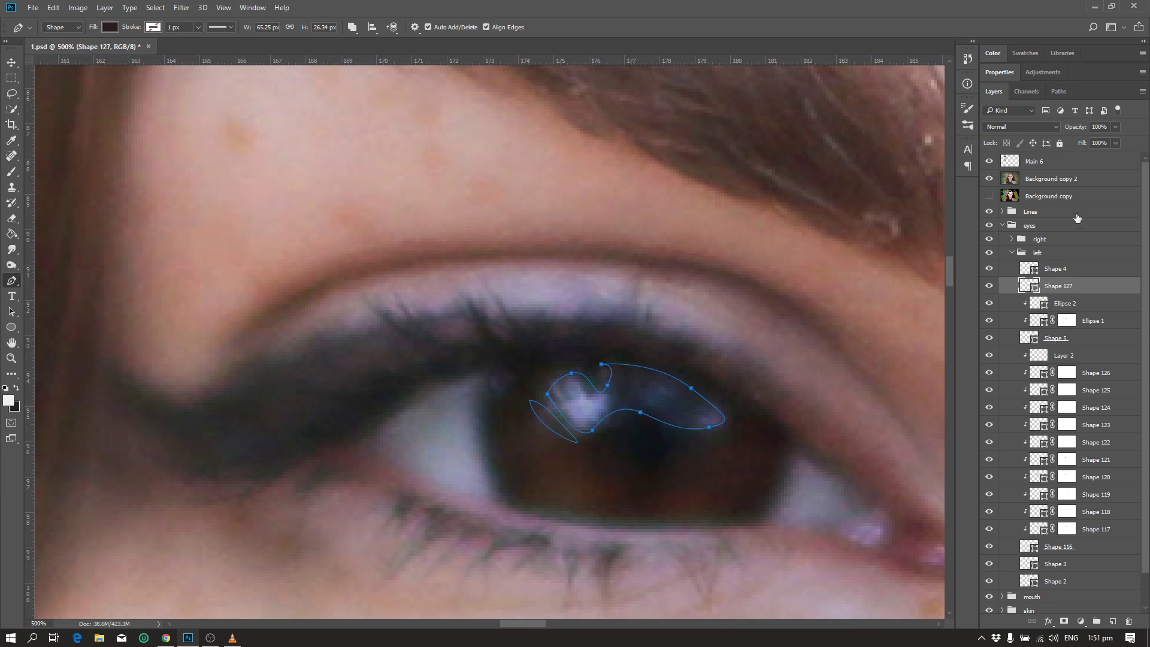
pyautogui.click(988, 181)
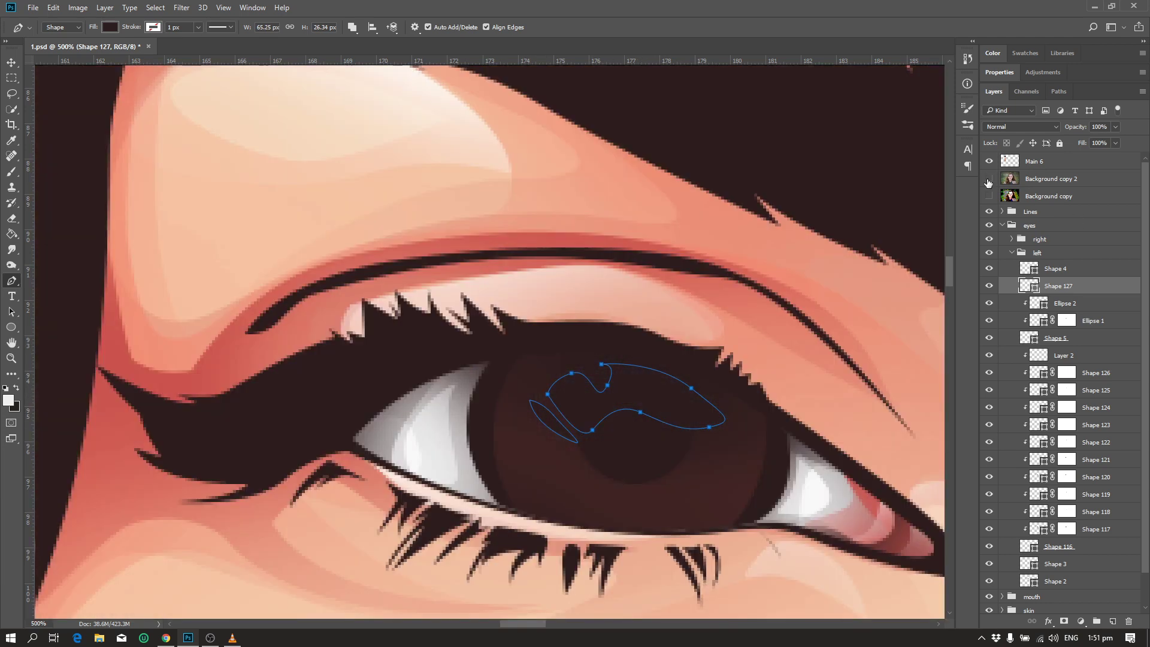
# - Fill the Shape 127 highlight with pure white ffffff
pyautogui.doubleClick(1026, 286)
pyautogui.write('ffffff')
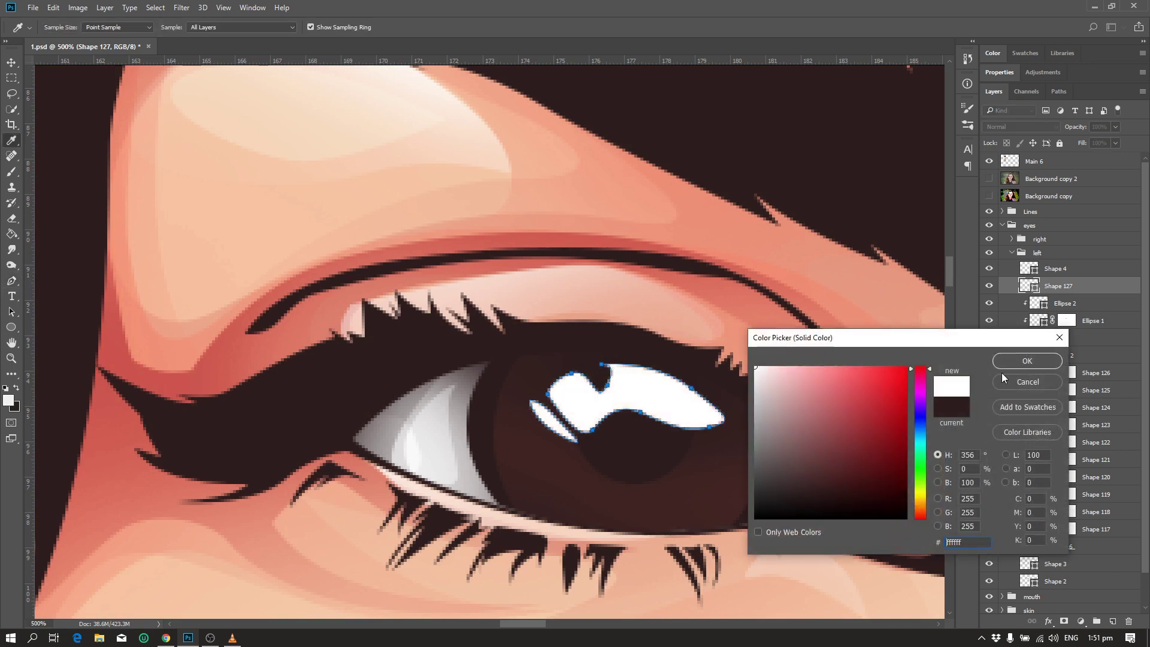
pyautogui.click(1005, 365)
pyautogui.hotkey('ctrl', '-')
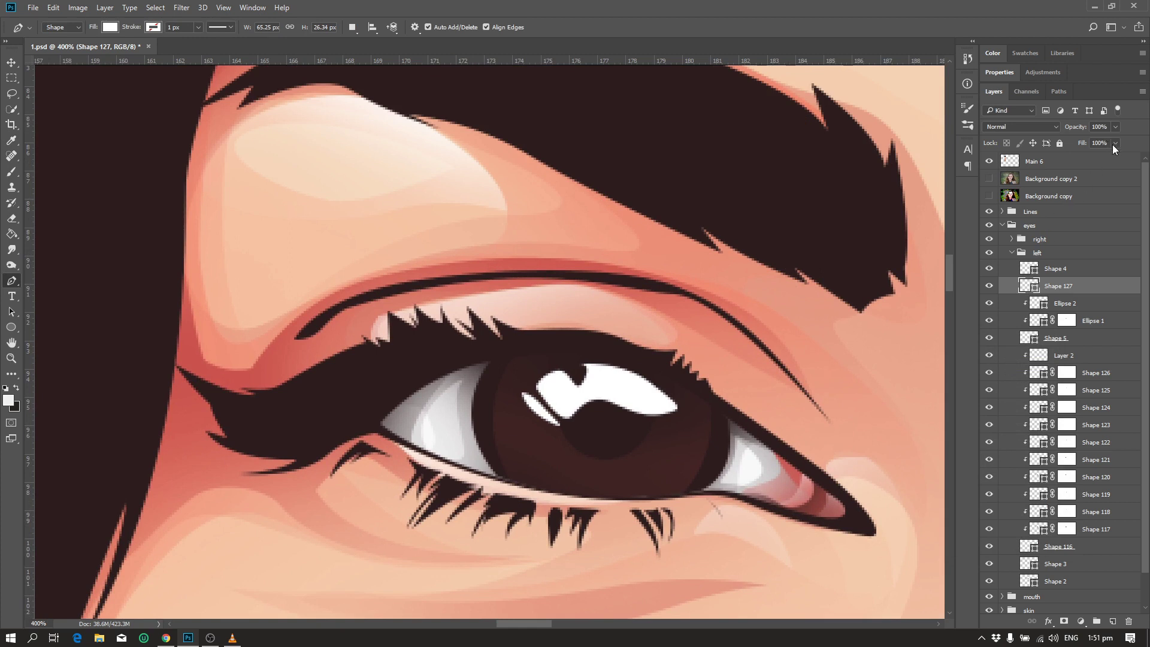
# - Mask Shape 127 and erase over it to fade the highlight to a faint sheen
pyautogui.press('e')
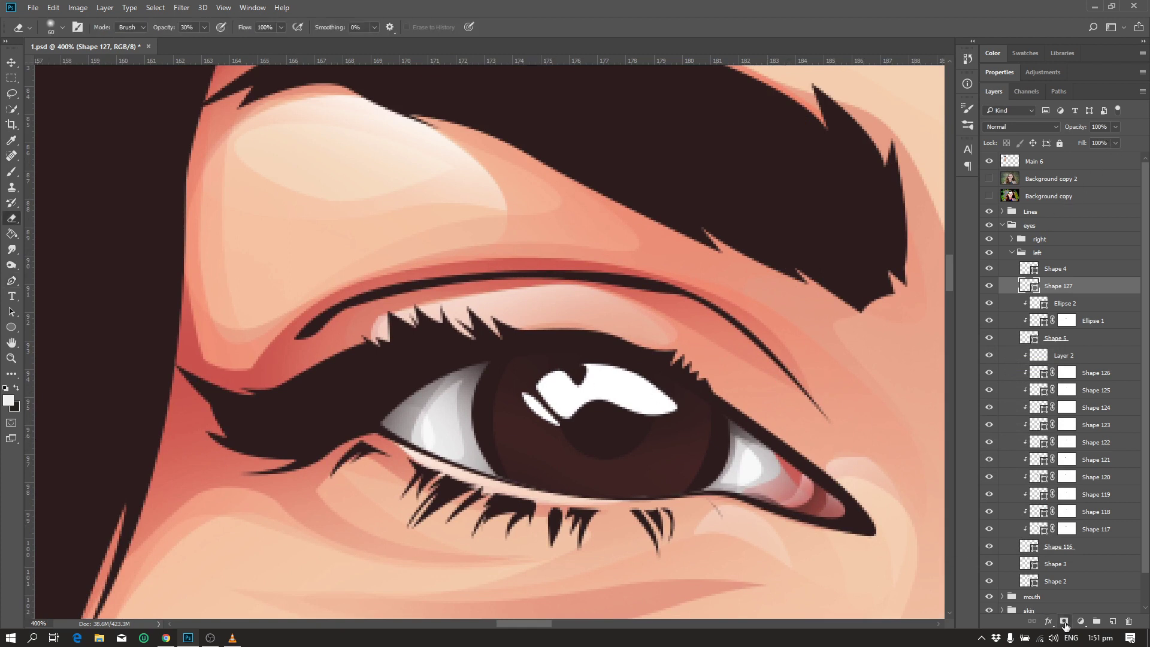
pyautogui.click(1064, 622)
pyautogui.moveTo(577, 398)
pyautogui.mouseDown()
pyautogui.moveTo(611, 442)
pyautogui.moveTo(689, 440)
pyautogui.mouseUp()
pyautogui.press(']')
pyautogui.moveTo(513, 317)
pyautogui.mouseDown()
pyautogui.moveTo(662, 423)
pyautogui.moveTo(526, 371)
pyautogui.mouseUp()
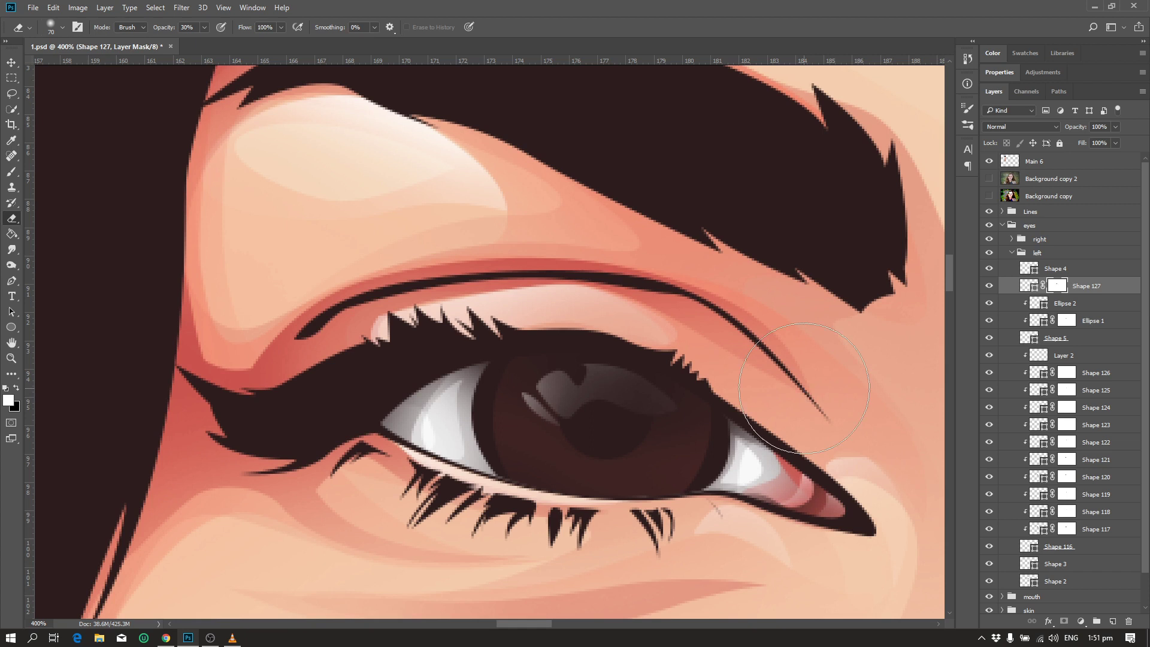
# - Review the eye at several zoom levels, then expand the 'right' eye layer group
pyautogui.hotkey('ctrl', '-')
pyautogui.hotkey('ctrl', '-')
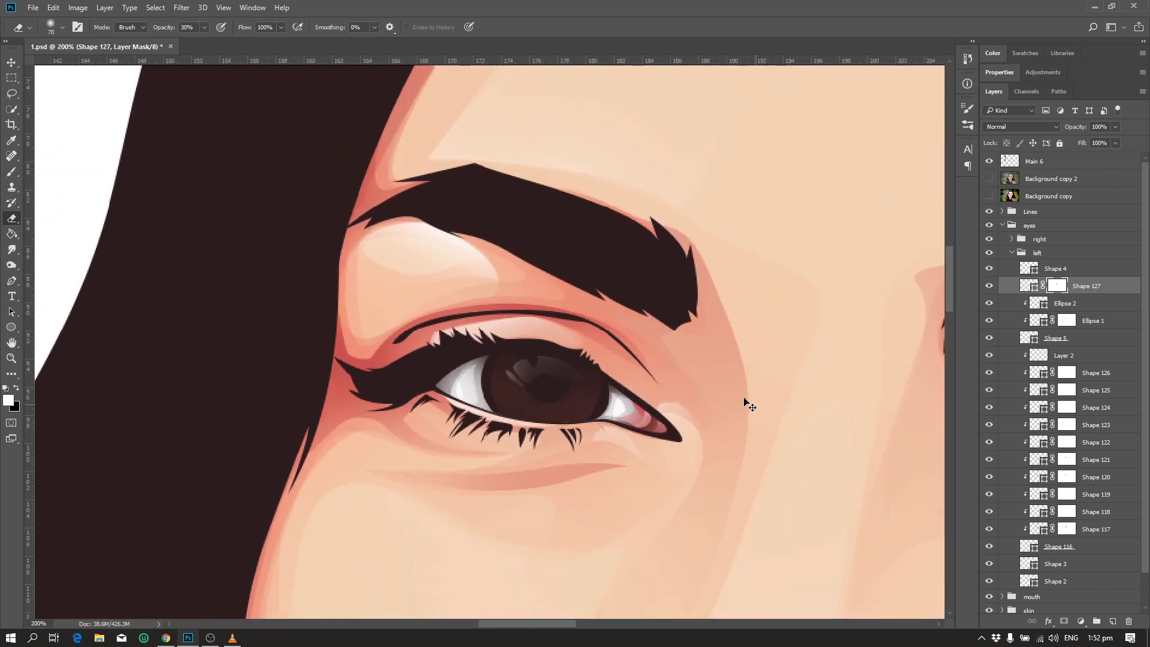
pyautogui.hotkey('ctrl', '-')
pyautogui.hotkey('ctrl', '+')
pyautogui.hotkey('ctrl', '+')
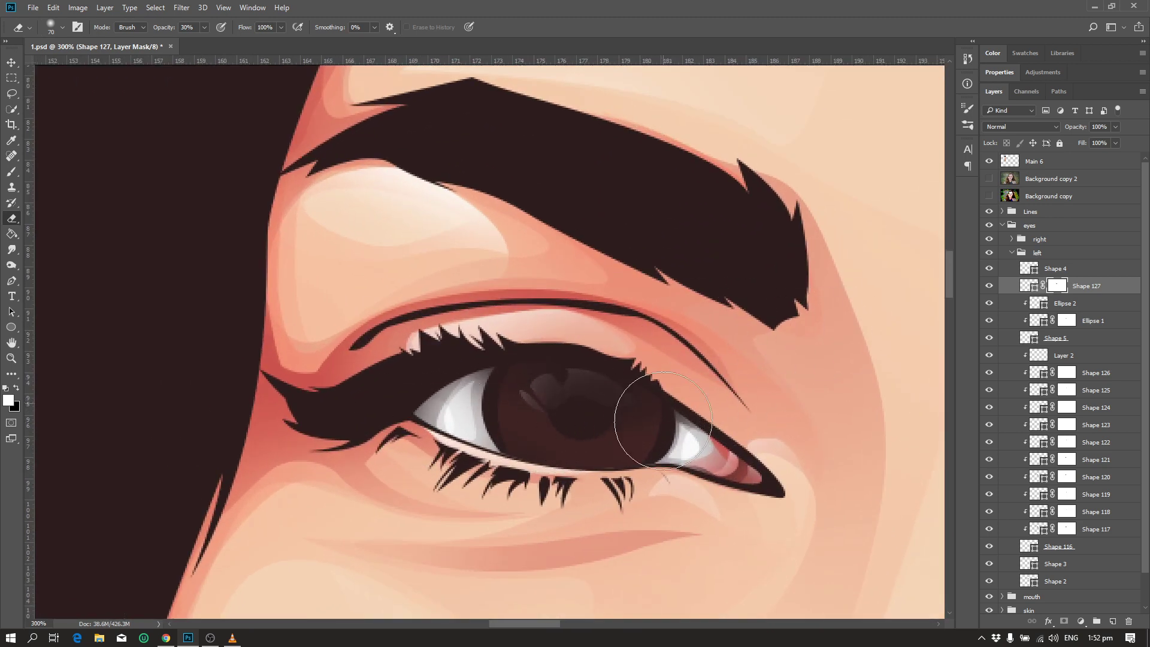
pyautogui.hotkey('ctrl', '-')
pyautogui.hotkey('ctrl', '-')
pyautogui.hotkey('ctrl', '-')
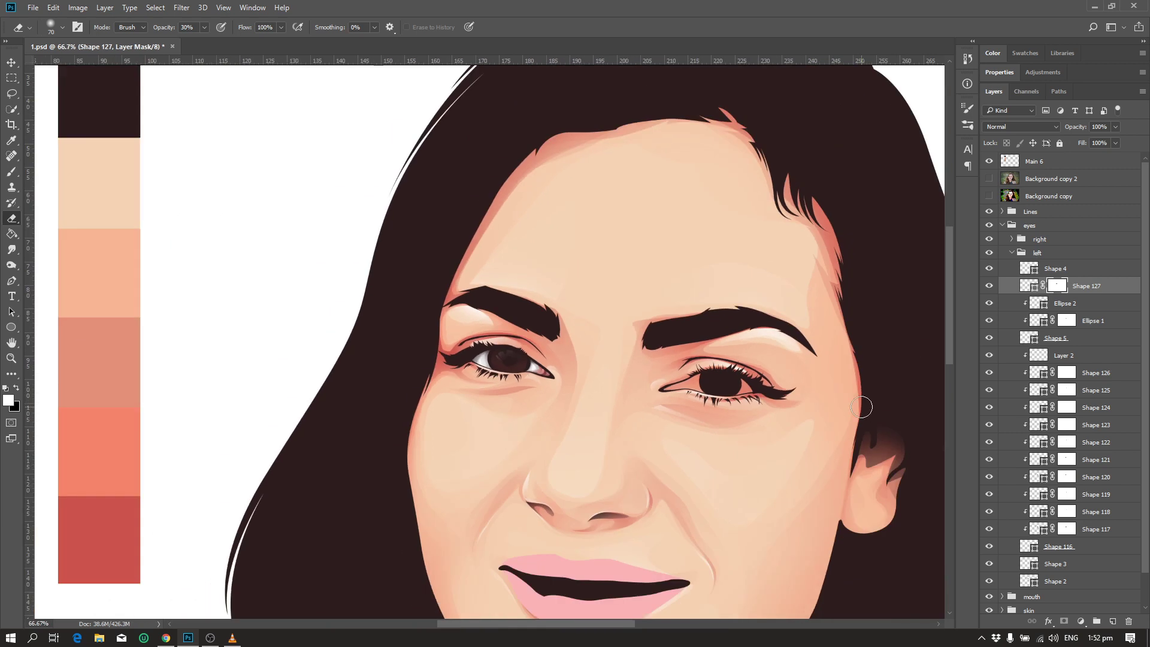
pyautogui.hotkey('ctrl', '+')
pyautogui.hotkey('ctrl', '+')
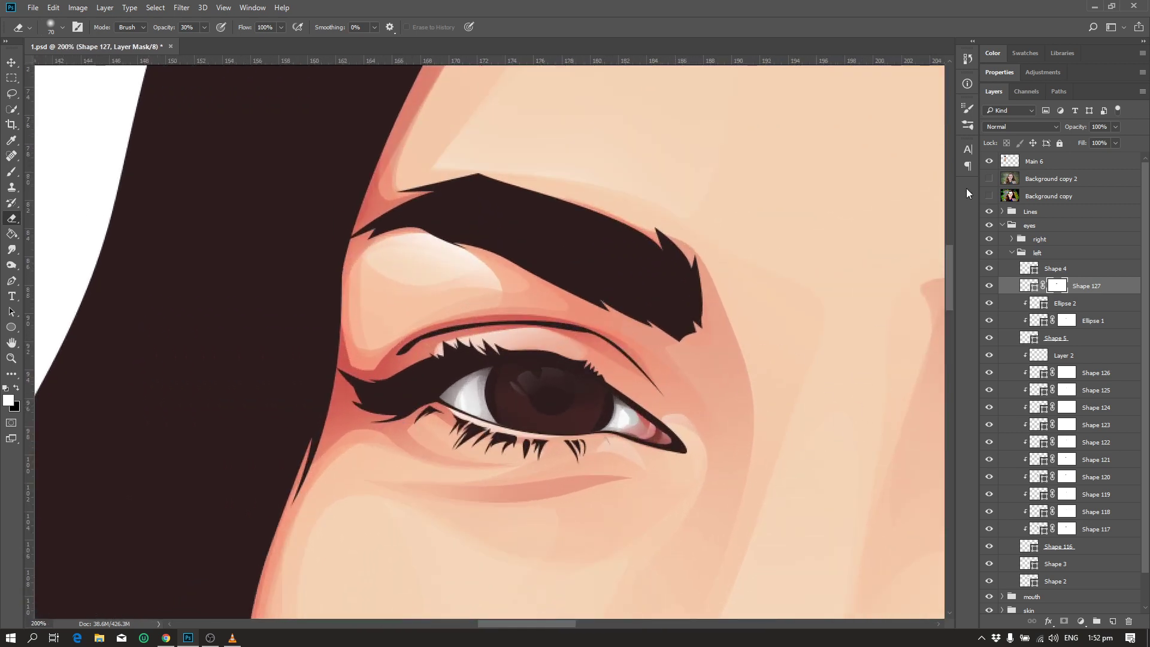
pyautogui.click(988, 179)
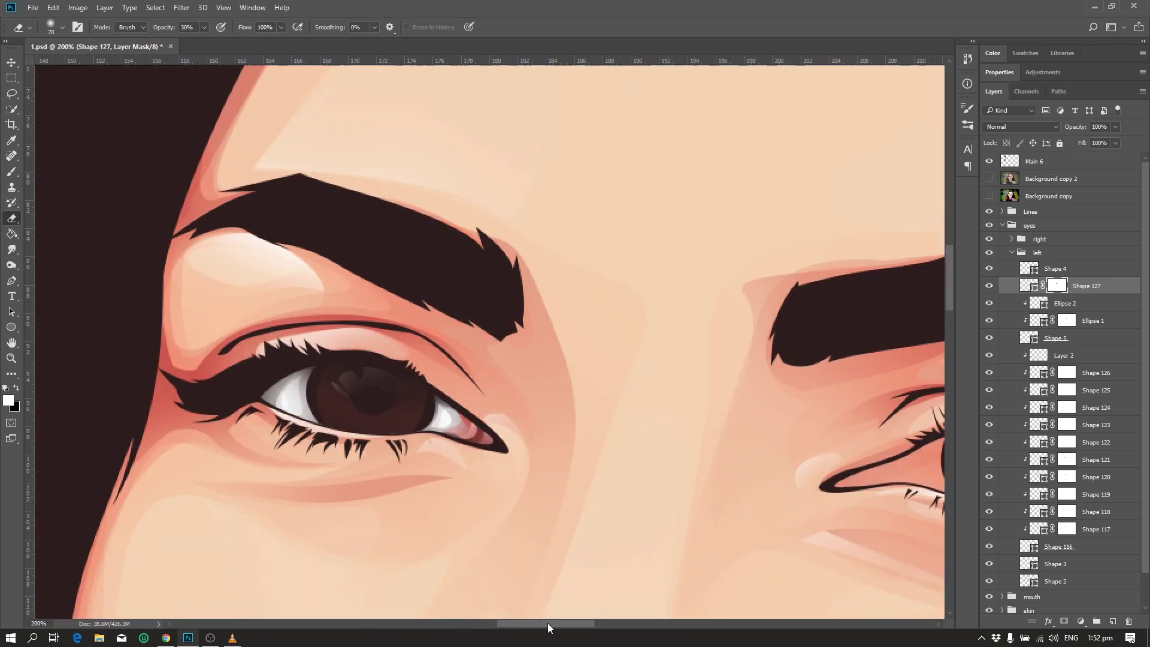
pyautogui.moveTo(527, 623); pyautogui.dragTo(591, 625)
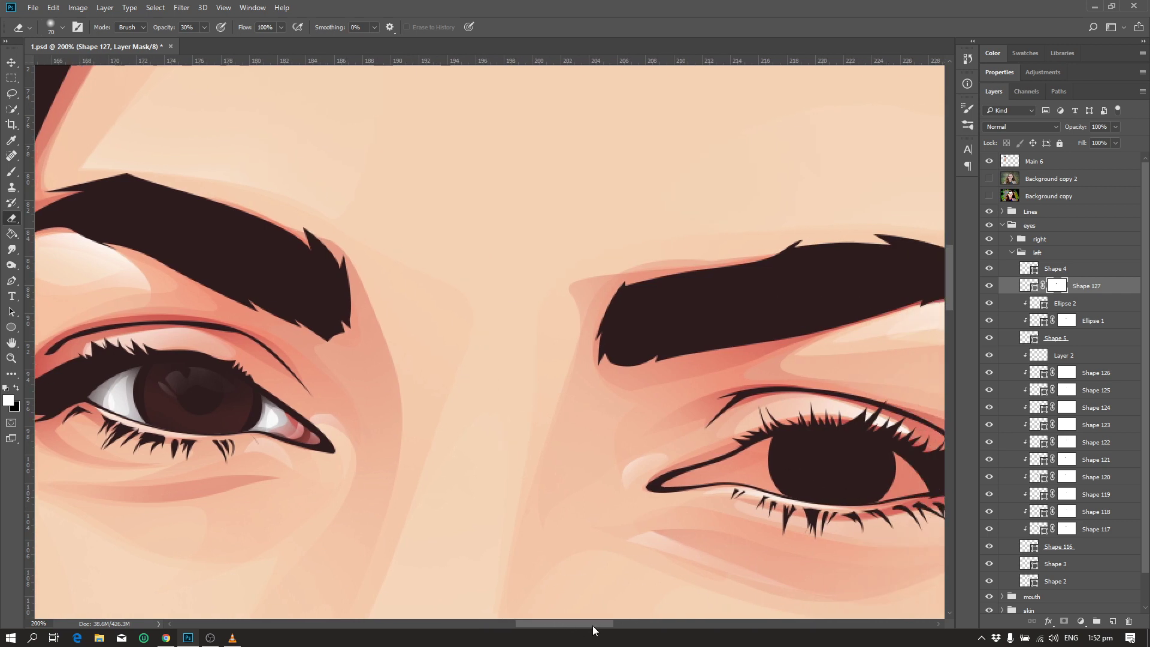
pyautogui.click(1012, 253)
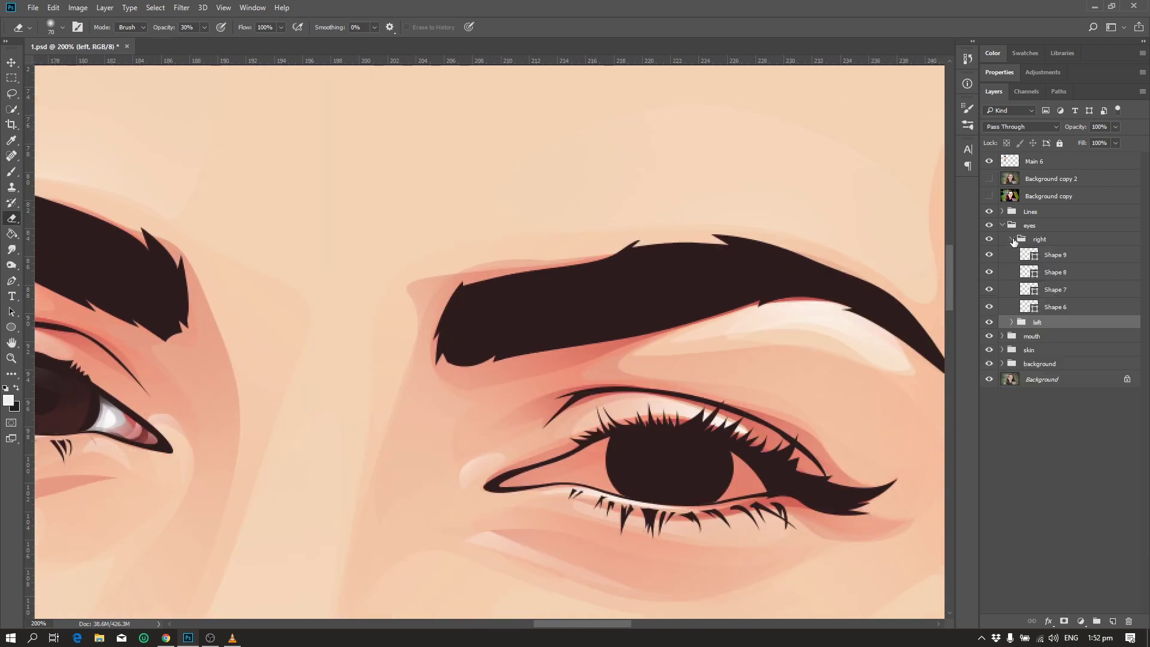
# - With the Pen tool active, select the right eye's upper eyelid line layer
pyautogui.click(1088, 254)
pyautogui.press('p')
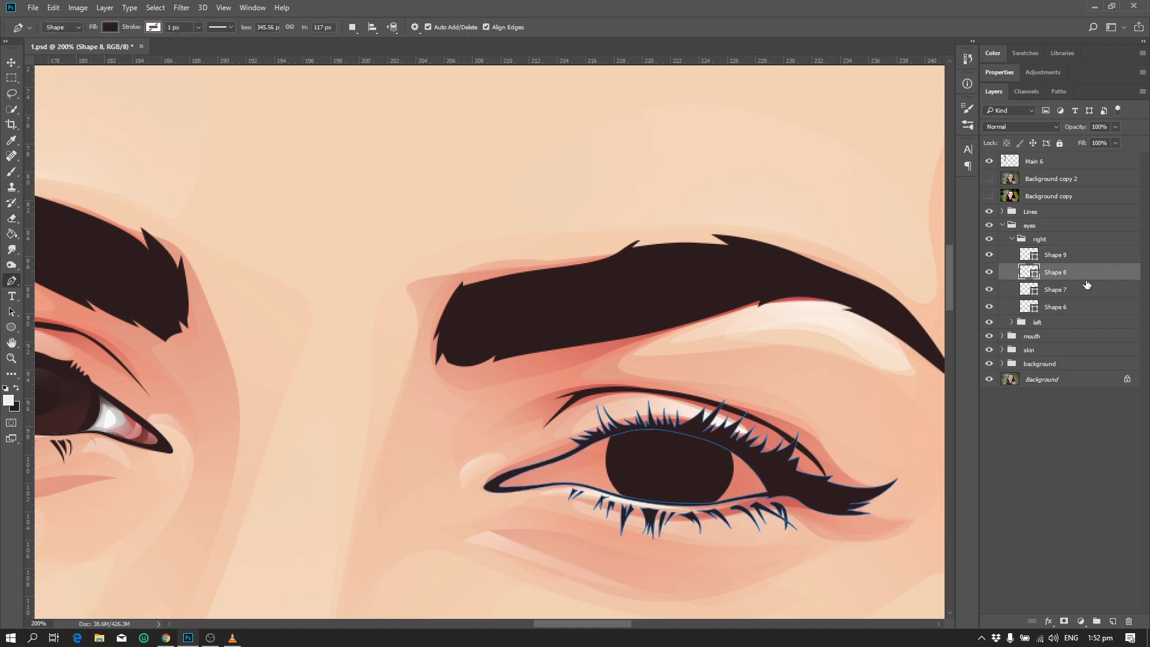
pyautogui.click(1079, 291)
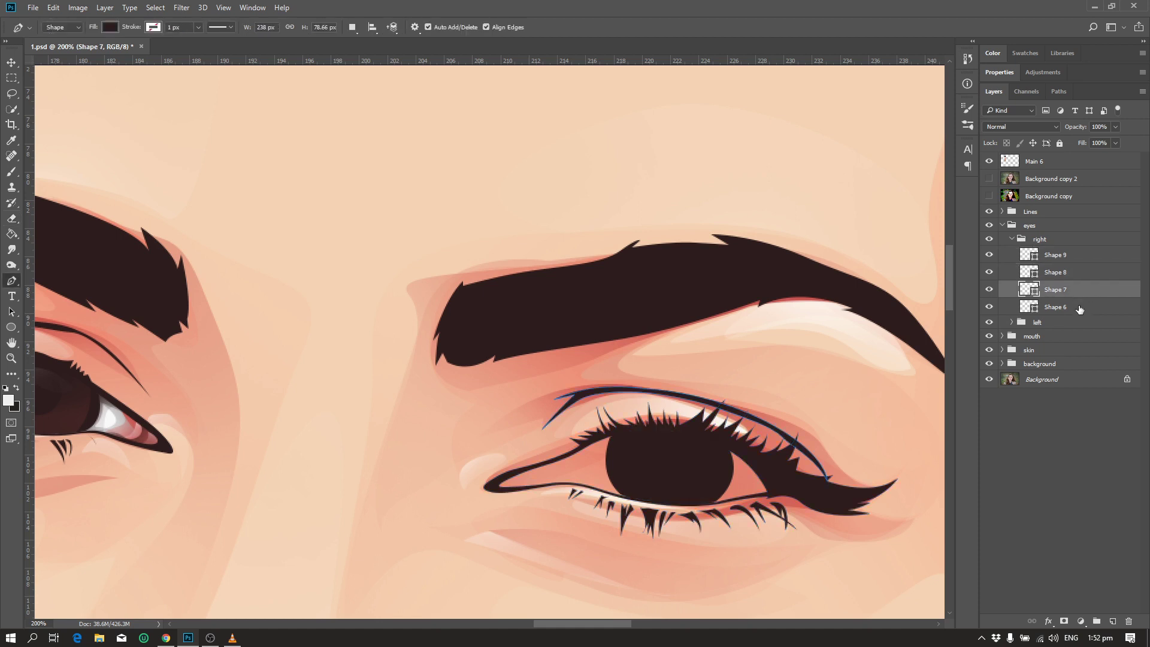
pyautogui.click(1080, 309)
pyautogui.click(1076, 290)
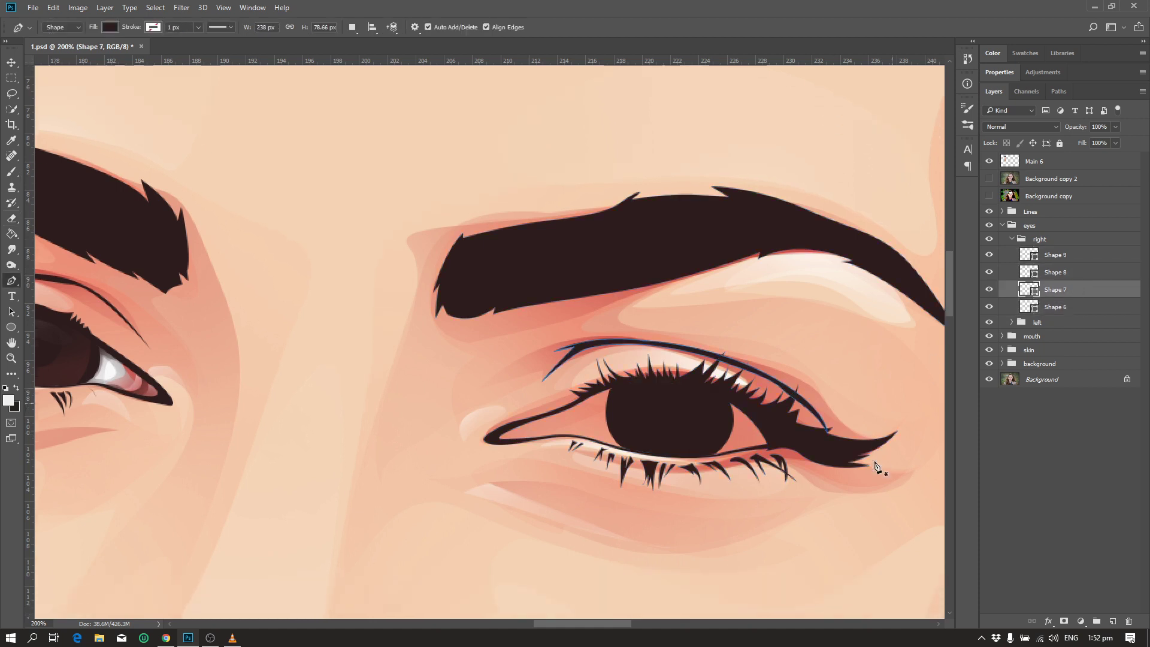
pyautogui.keyDown('alt'); pyautogui.scroll(2, 870, 423); pyautogui.keyUp('alt')
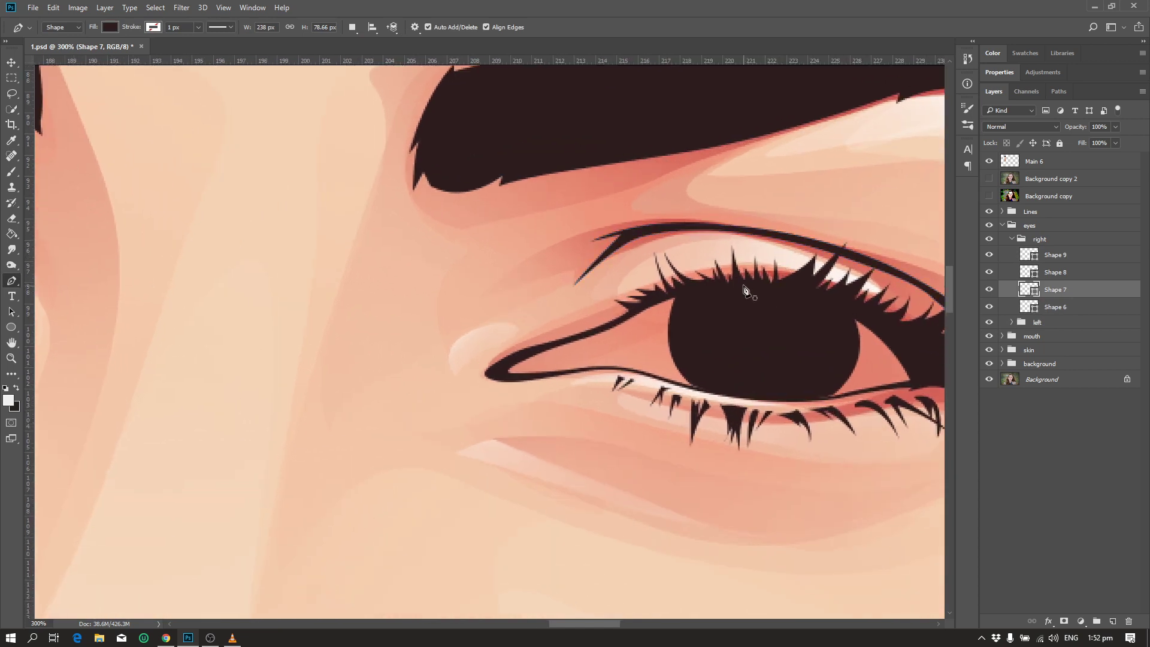
# - Trace a shape around the right eye's white along the upper and lower lids
pyautogui.click(741, 283)
pyautogui.click(664, 292)
pyautogui.click(631, 310)
pyautogui.moveTo(628, 311); pyautogui.dragTo(609, 319)
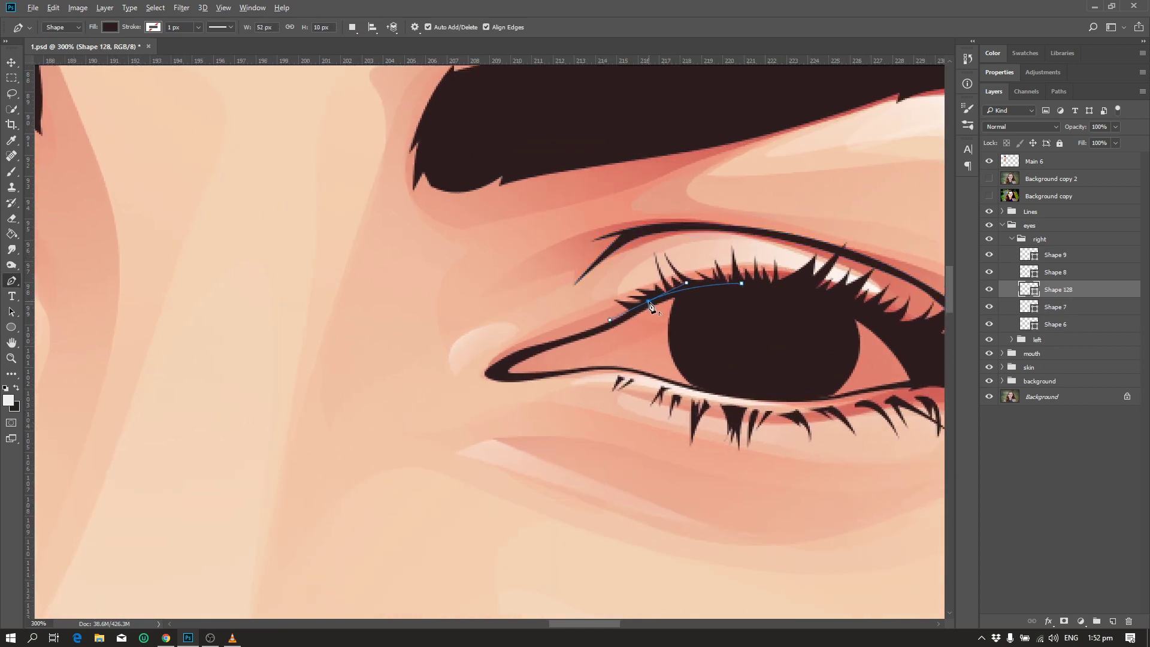
pyautogui.click(485, 376)
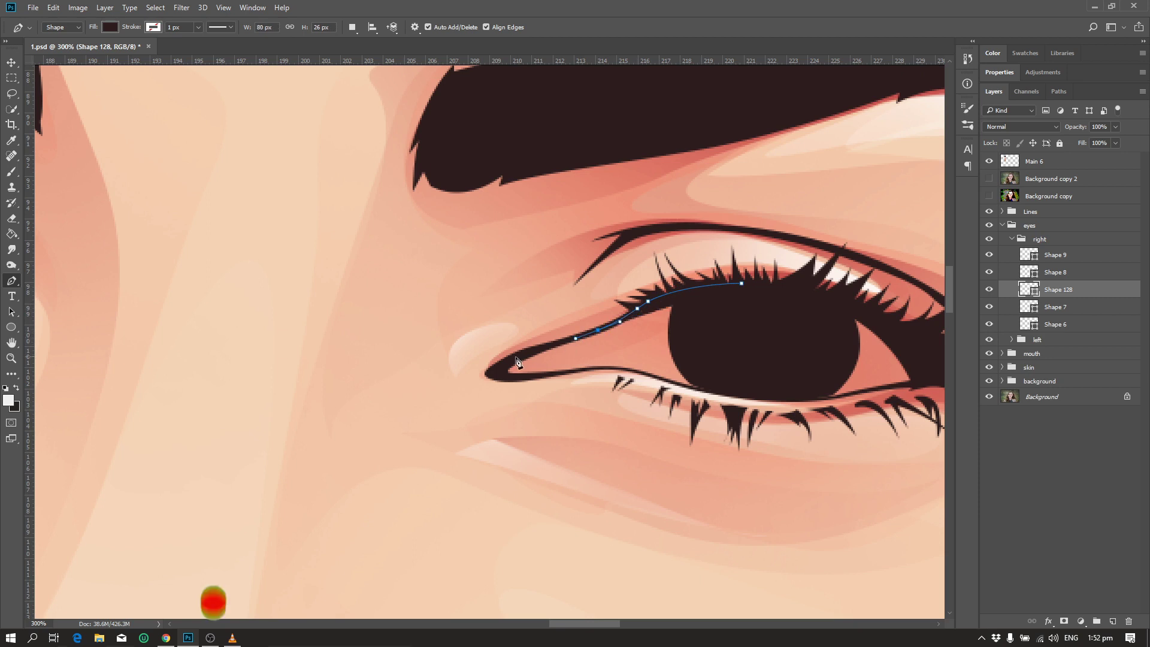
pyautogui.click(514, 376)
pyautogui.click(558, 373)
pyautogui.click(599, 366)
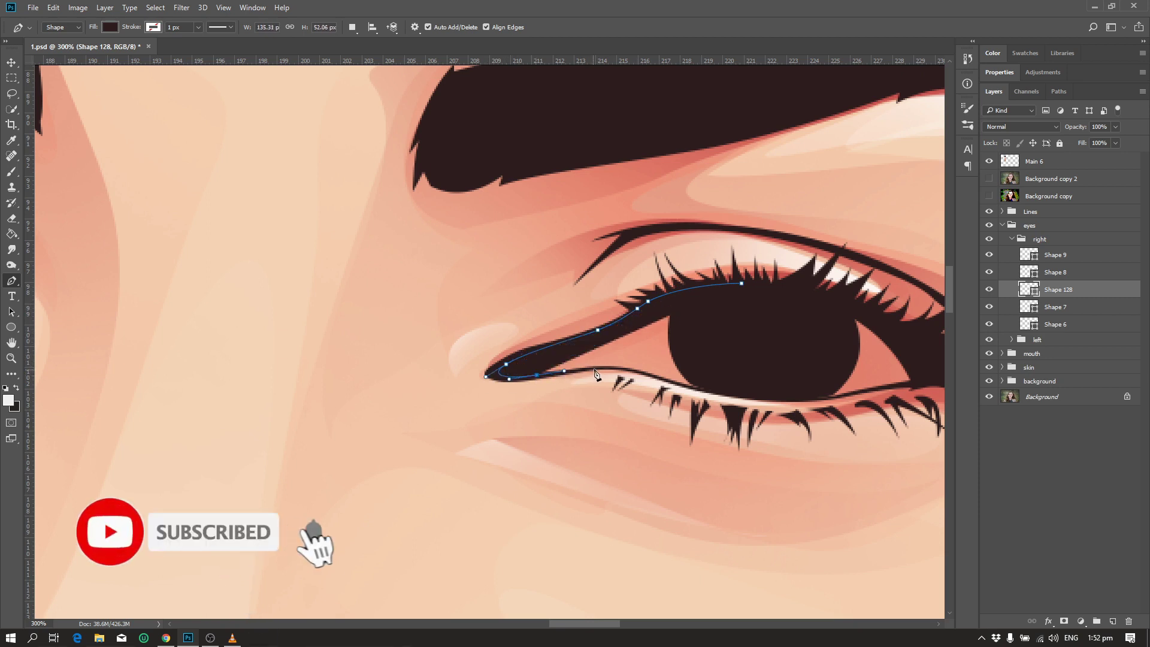
pyautogui.moveTo(657, 376)
pyautogui.mouseDown()
pyautogui.moveTo(778, 399)
pyautogui.moveTo(877, 390)
pyautogui.mouseUp()
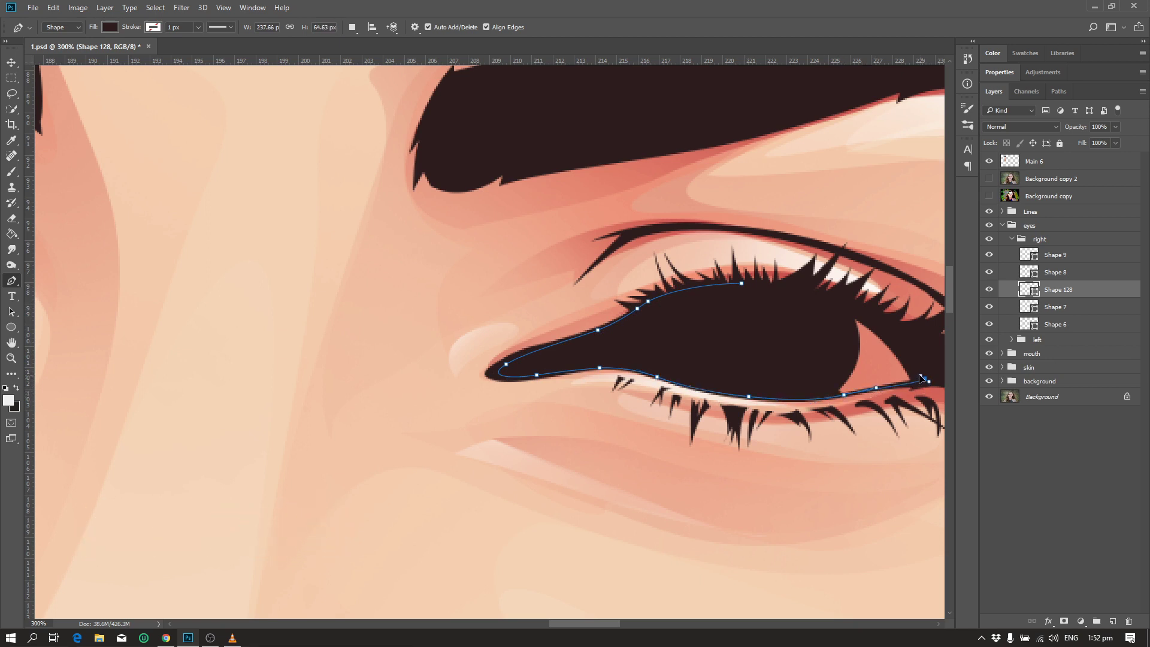
pyautogui.moveTo(848, 307); pyautogui.dragTo(812, 301)
# - Fill the new eye-white shape with a near-white colour
pyautogui.doubleClick(1028, 292)
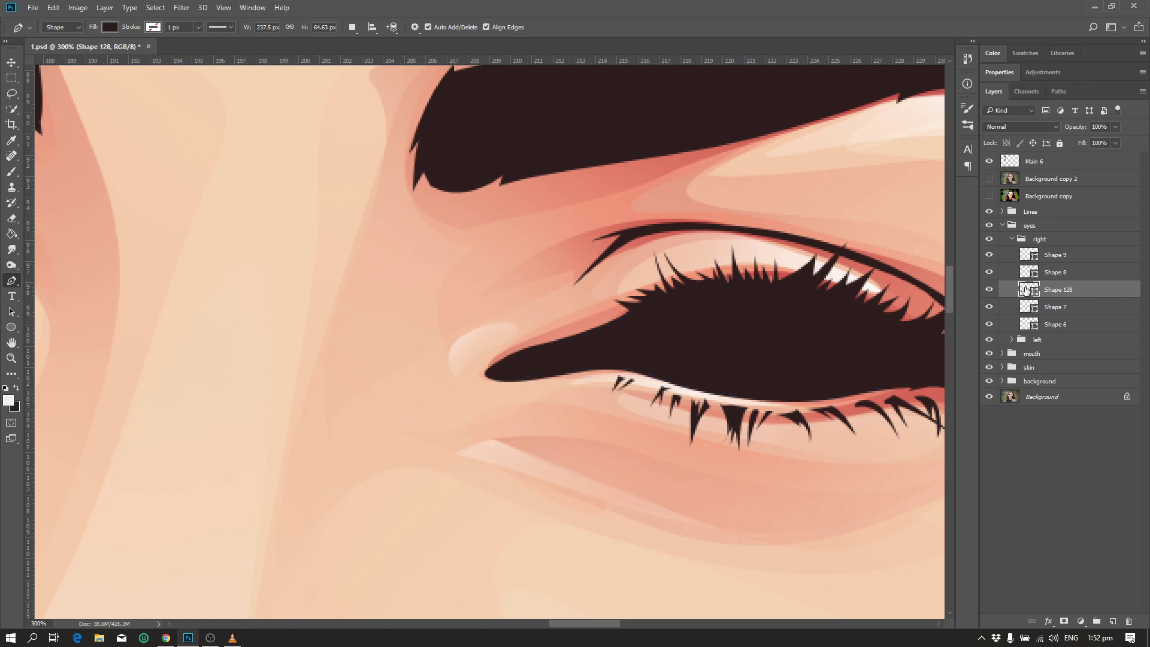
pyautogui.hotkey('ctrl', '-')
pyautogui.hotkey('ctrl', '-')
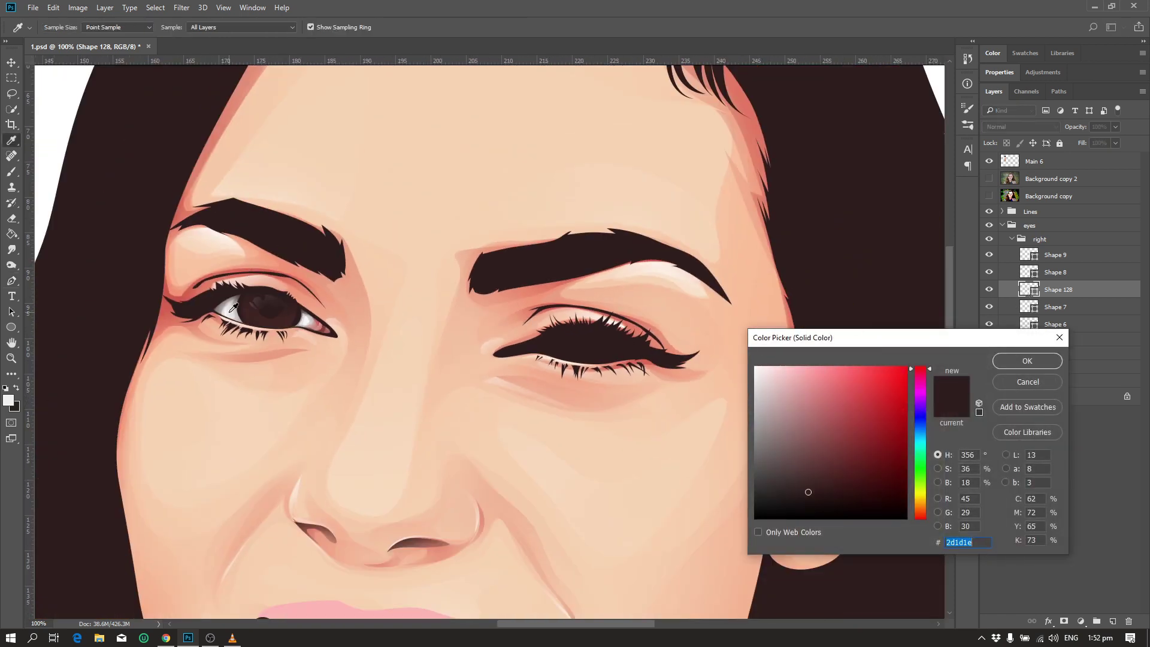
pyautogui.click(227, 311)
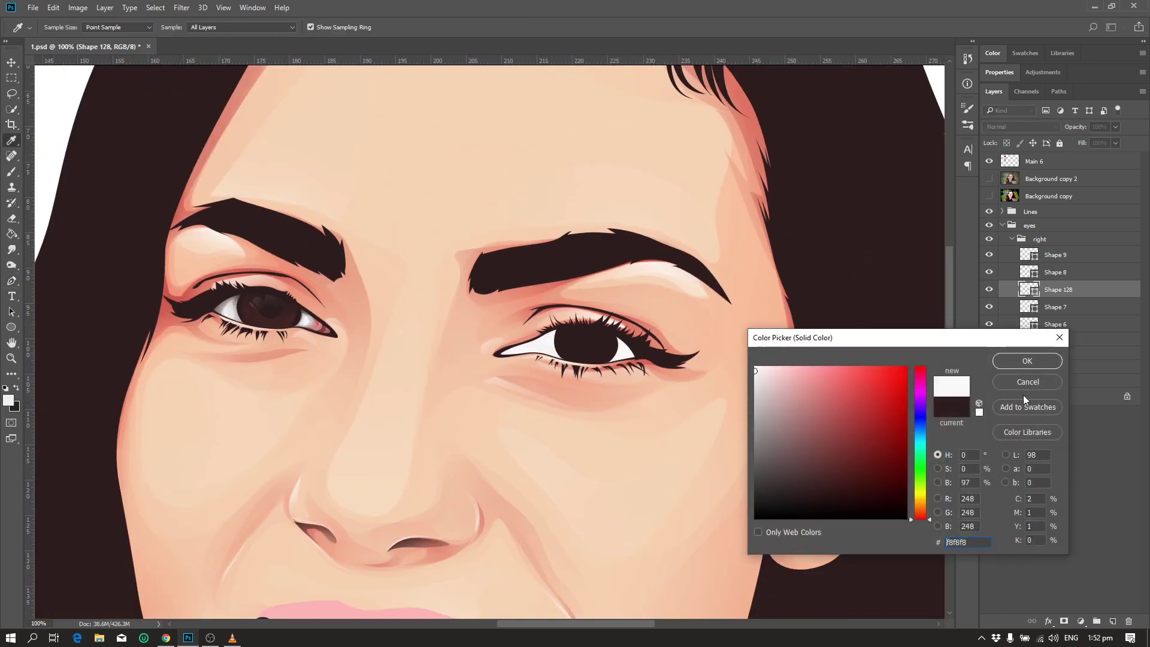
pyautogui.click(1017, 362)
pyautogui.hotkey('ctrl', '-')
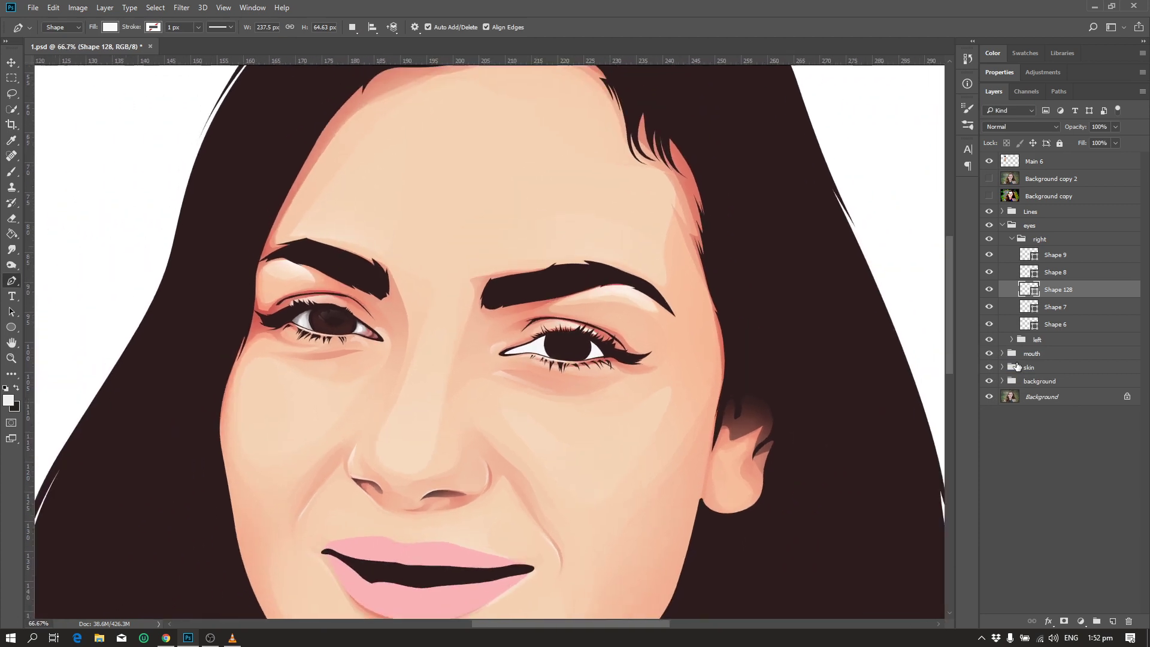
pyautogui.hotkey('ctrl', '+')
pyautogui.hotkey('ctrl', '+')
pyautogui.hotkey('ctrl', '+')
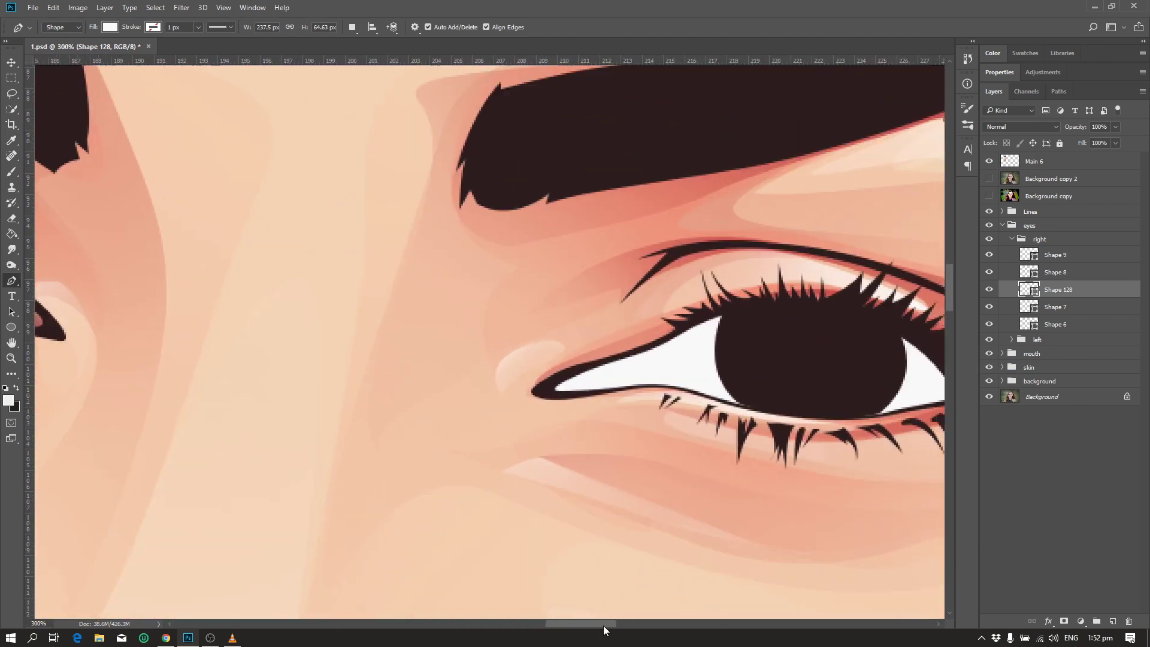
pyautogui.moveTo(605, 624); pyautogui.dragTo(627, 623)
# - Check the reference photo, then outline the sclera around the inner corner and lower lid
pyautogui.click(988, 179)
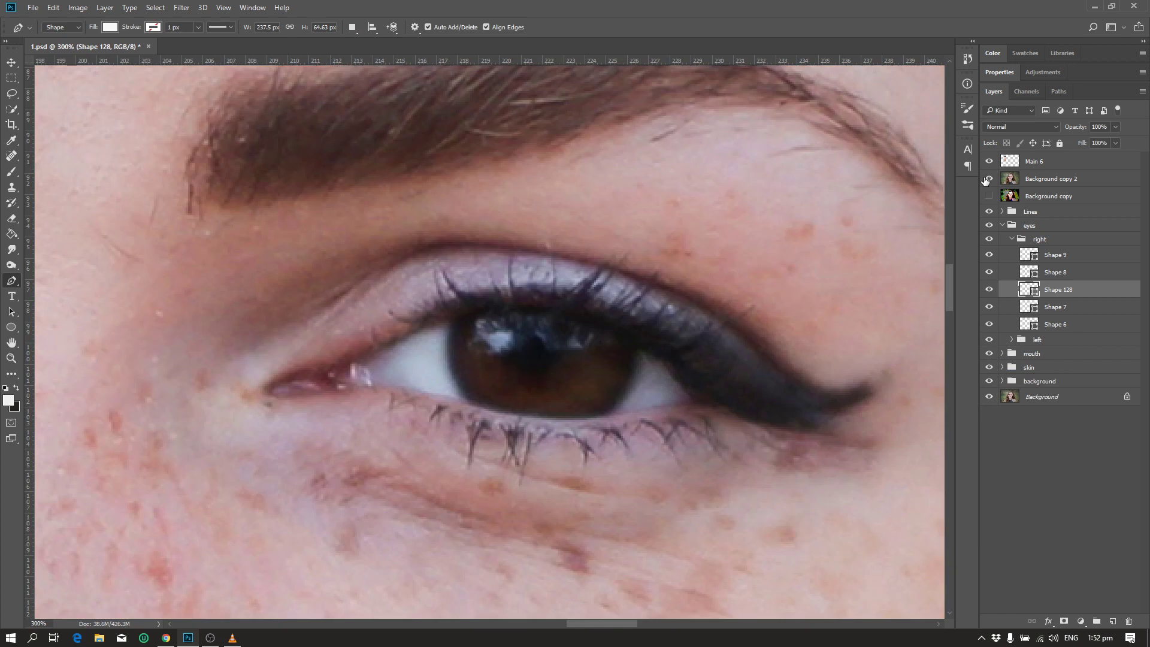
pyautogui.click(987, 179)
pyautogui.click(439, 369)
pyautogui.moveTo(444, 380); pyautogui.dragTo(451, 391)
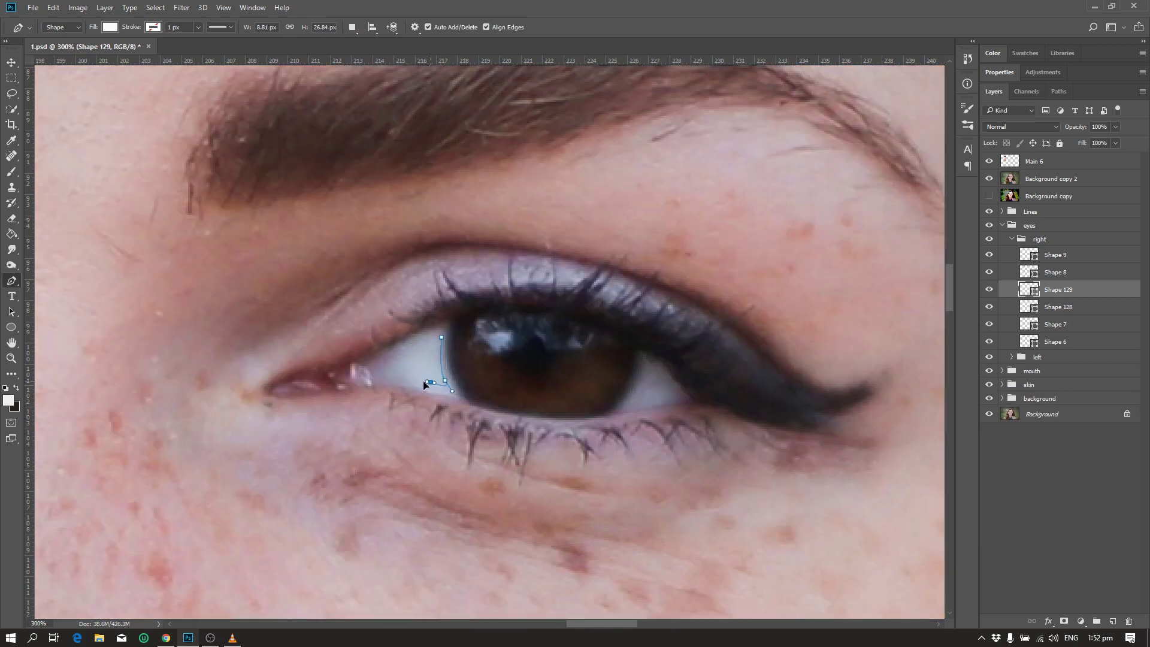
pyautogui.moveTo(395, 348); pyautogui.dragTo(396, 336)
pyautogui.click(987, 179)
pyautogui.moveTo(323, 398); pyautogui.dragTo(372, 395)
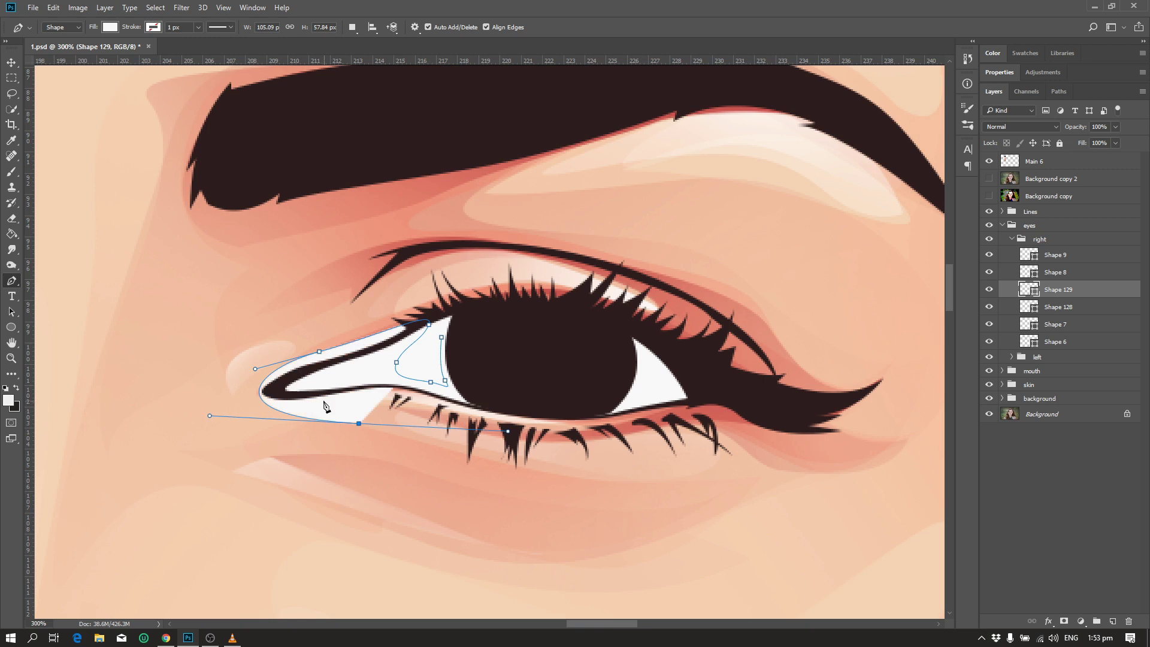
pyautogui.moveTo(513, 423); pyautogui.dragTo(546, 429)
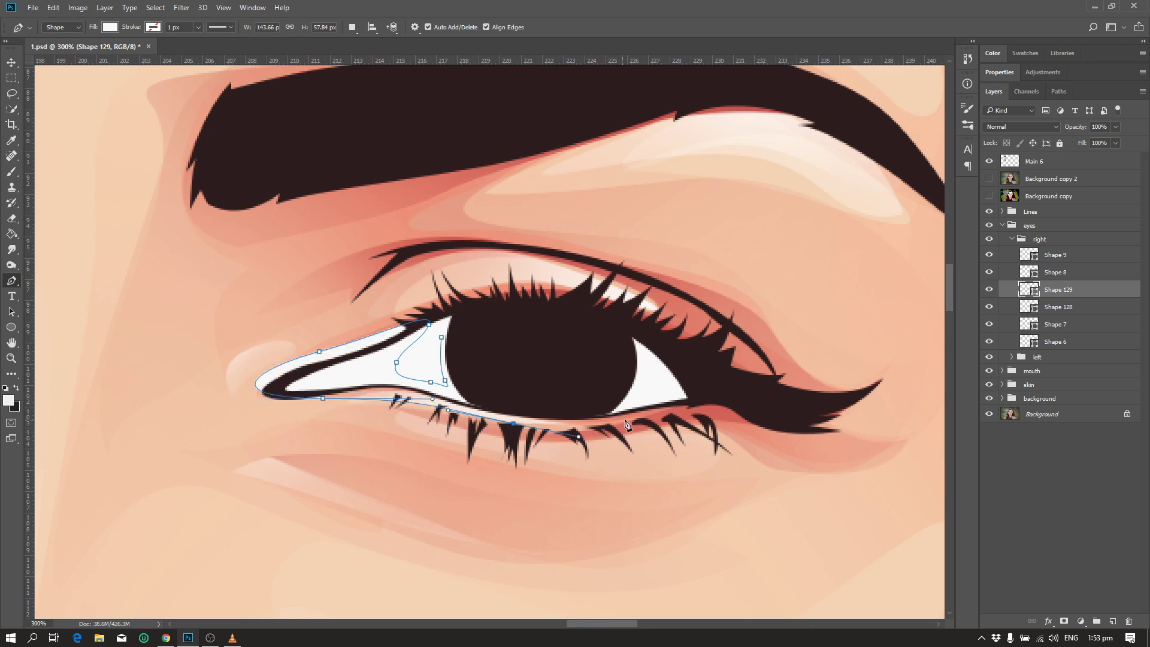
pyautogui.moveTo(680, 407); pyautogui.dragTo(711, 391)
# - Close the sclera outline across the outer corner and upper lid, committing Shape 129 lower in the stack
pyautogui.click(989, 179)
pyautogui.hotkey('ctrl', 'z')
pyautogui.click(632, 417)
pyautogui.moveTo(649, 377); pyautogui.dragTo(648, 353)
pyautogui.click(675, 401)
pyautogui.click(592, 312)
pyautogui.click(517, 310)
pyautogui.moveTo(456, 303); pyautogui.dragTo(421, 315)
pyautogui.click(441, 337)
pyautogui.press('Return')
pyautogui.moveTo(1057, 289); pyautogui.dragTo(1034, 369)
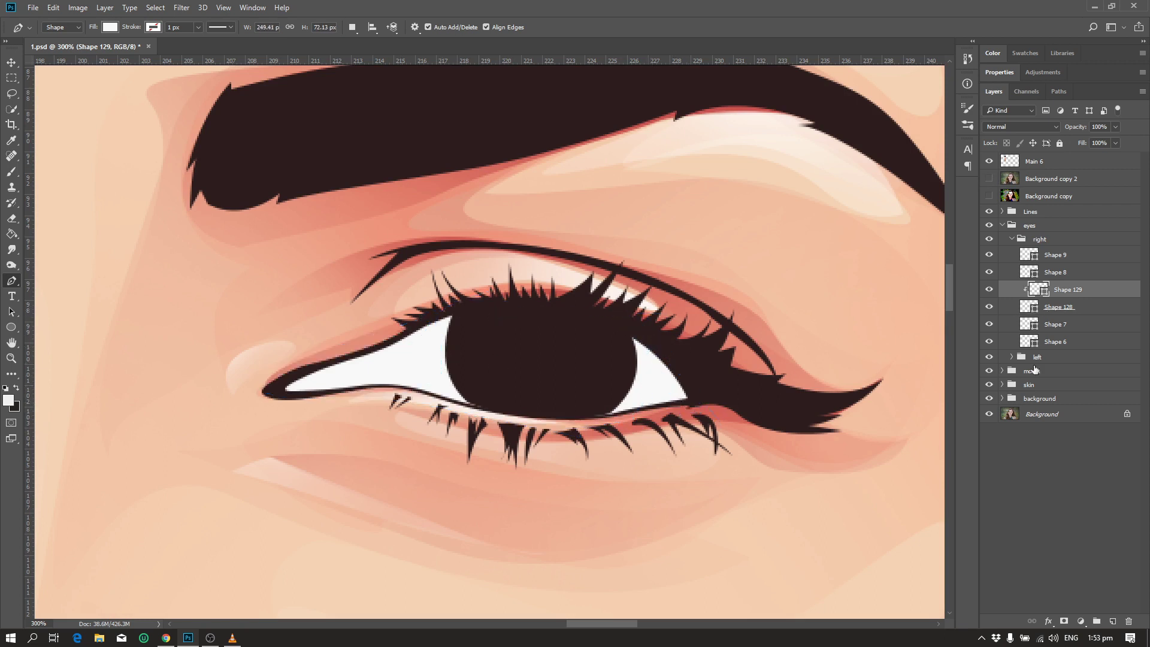
# - Fill Shape 129 with the dark #2d1d1e lash colour and mask-erase it near the inner corner
pyautogui.click(718, 329)
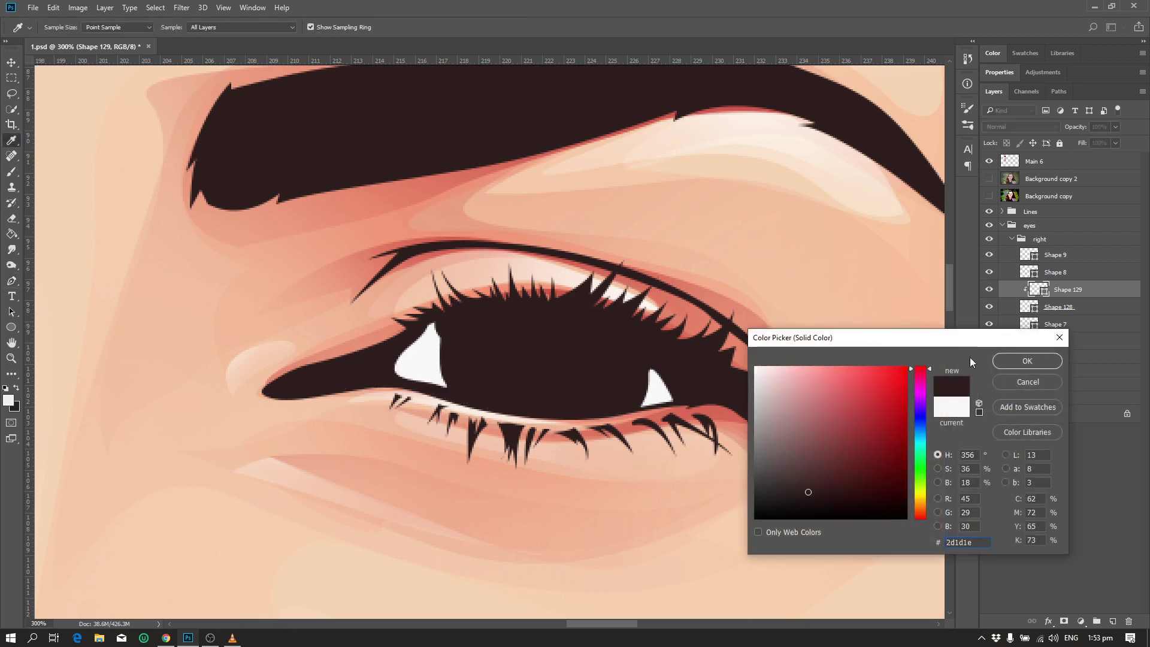
pyautogui.click(1018, 361)
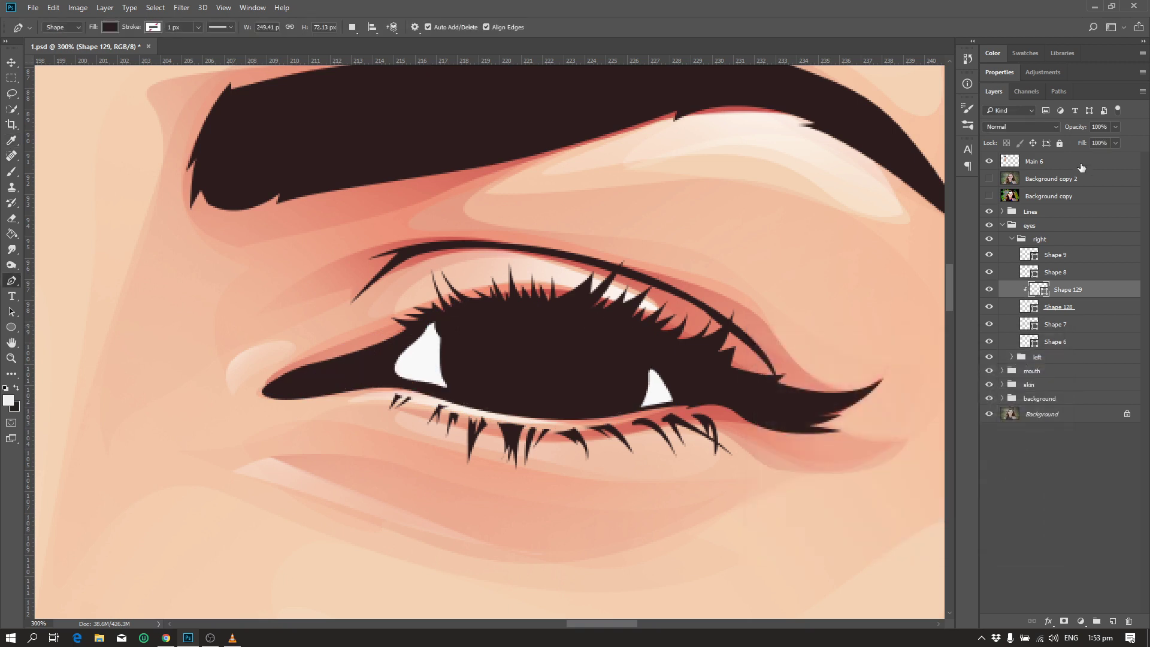
pyautogui.click(1111, 621)
pyautogui.click(1034, 306)
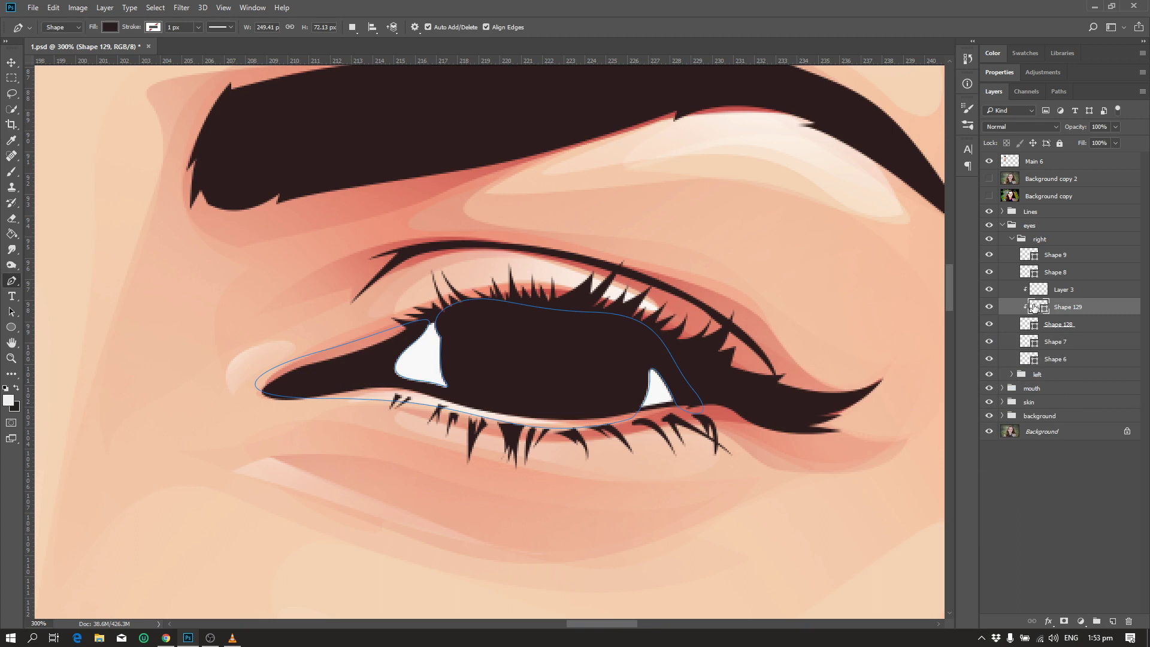
pyautogui.press('e')
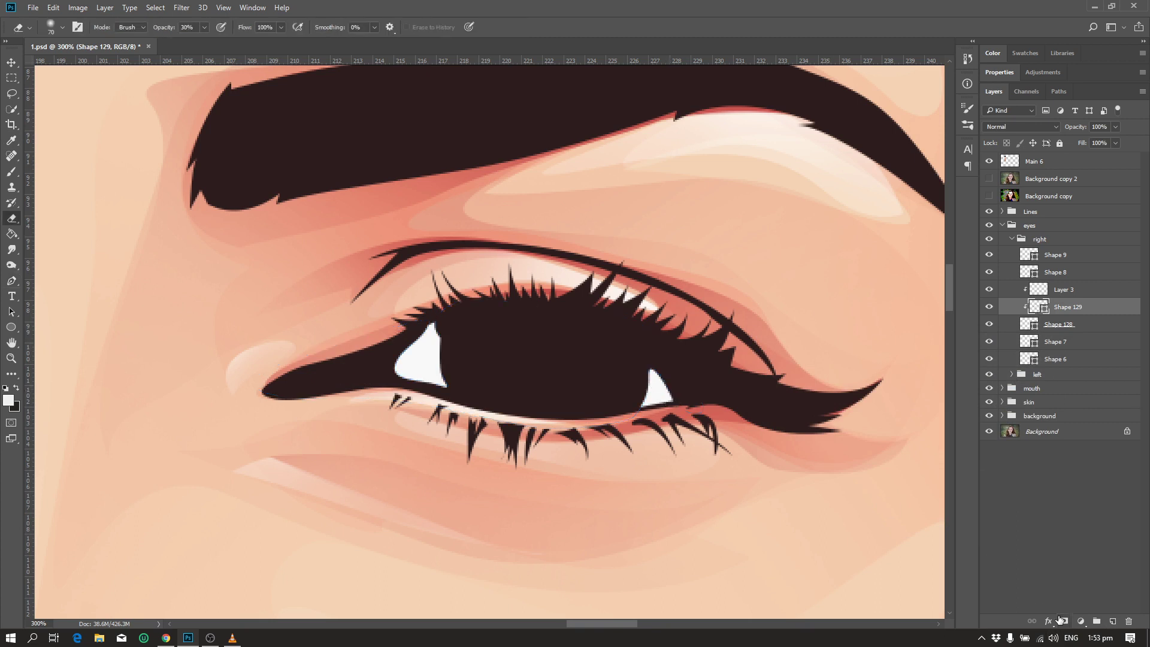
pyautogui.click(1058, 619)
pyautogui.press(']')
pyautogui.moveTo(455, 360)
pyautogui.mouseDown()
pyautogui.moveTo(410, 354)
pyautogui.moveTo(353, 378)
pyautogui.moveTo(389, 323)
pyautogui.moveTo(616, 383)
pyautogui.moveTo(658, 429)
pyautogui.moveTo(615, 418)
pyautogui.mouseUp()
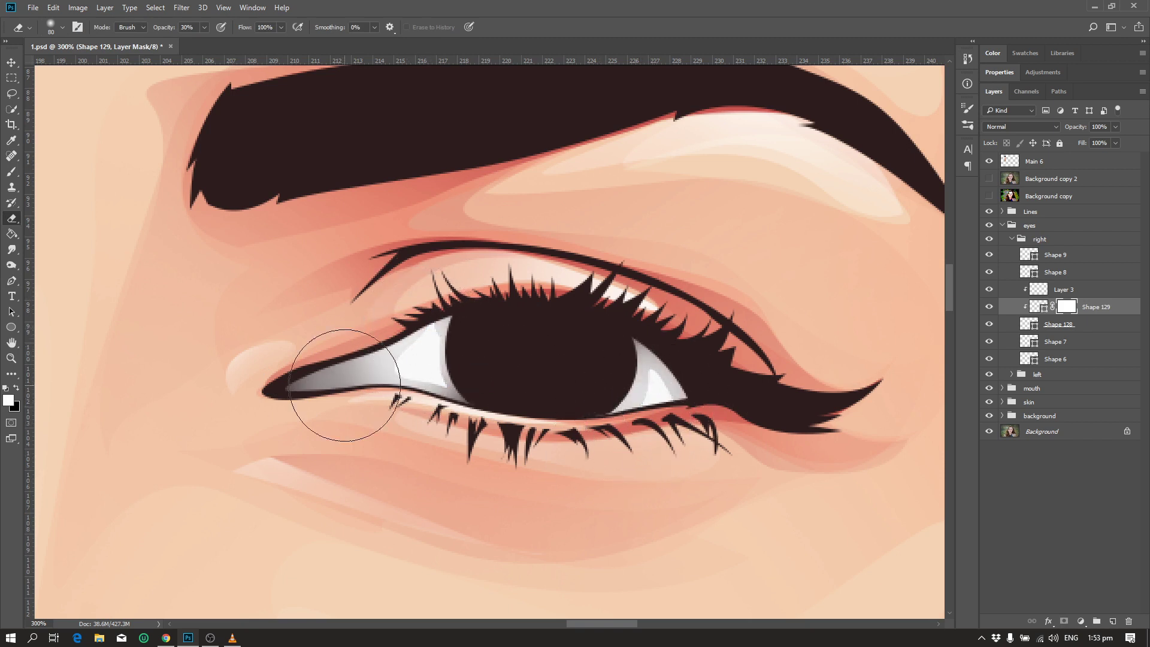
pyautogui.moveTo(345, 385); pyautogui.dragTo(539, 488)
# - Draw a dark shading shape around the inner corner and fade it with a layer mask
pyautogui.press('p')
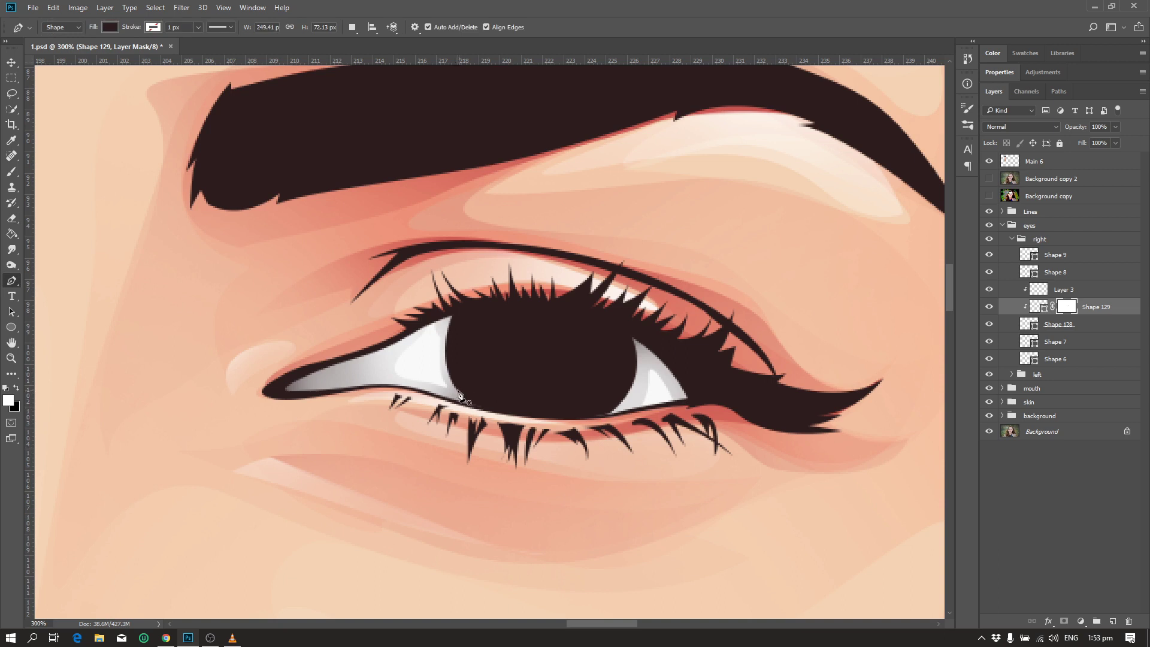
pyautogui.click(449, 390)
pyautogui.moveTo(416, 339); pyautogui.dragTo(397, 354)
pyautogui.moveTo(294, 407)
pyautogui.mouseDown()
pyautogui.moveTo(275, 406)
pyautogui.moveTo(266, 371)
pyautogui.mouseUp()
pyautogui.moveTo(479, 298); pyautogui.dragTo(489, 296)
pyautogui.click(524, 322)
pyautogui.click(522, 422)
pyautogui.moveTo(420, 425); pyautogui.dragTo(414, 424)
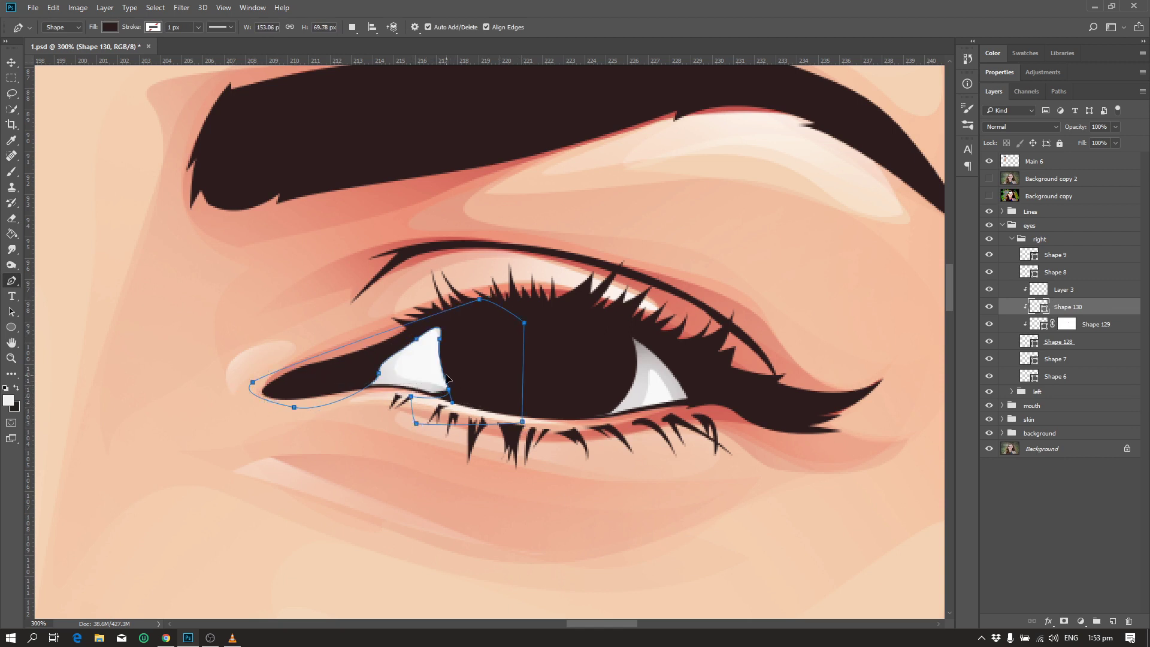
pyautogui.press('Return')
pyautogui.press('e')
pyautogui.click(1063, 621)
pyautogui.moveTo(437, 424)
pyautogui.mouseDown()
pyautogui.moveTo(359, 397)
pyautogui.moveTo(385, 398)
pyautogui.moveTo(423, 442)
pyautogui.moveTo(410, 411)
pyautogui.mouseUp()
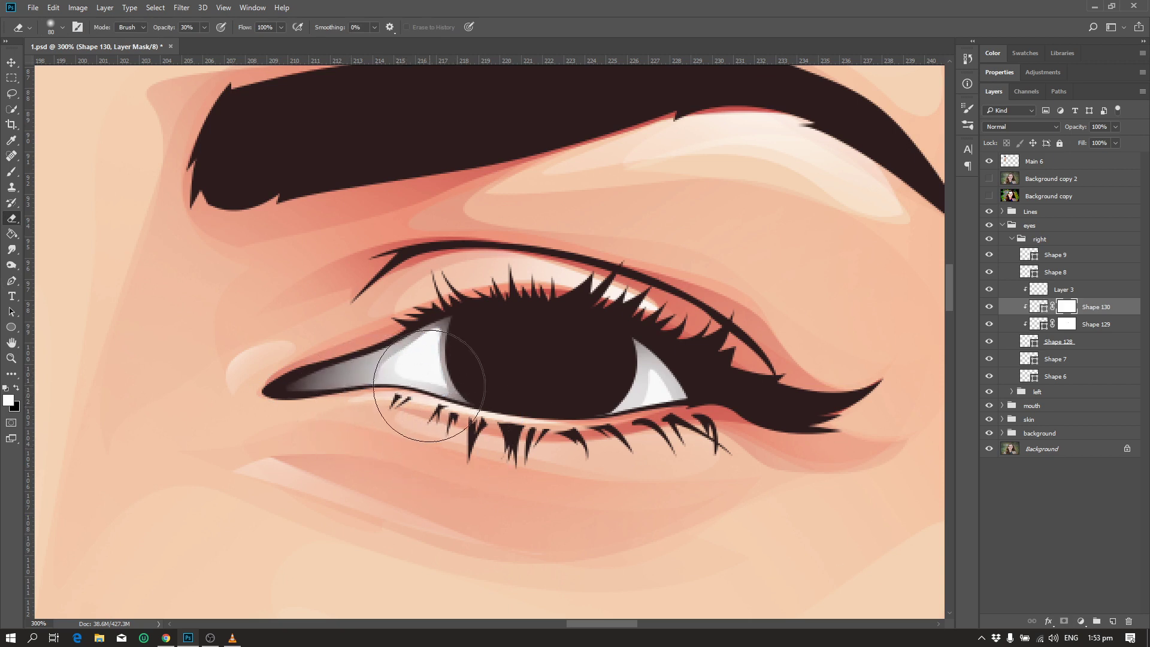
# - Trace a shading shape over the outer white of the right eye
pyautogui.click(989, 179)
pyautogui.click(989, 179)
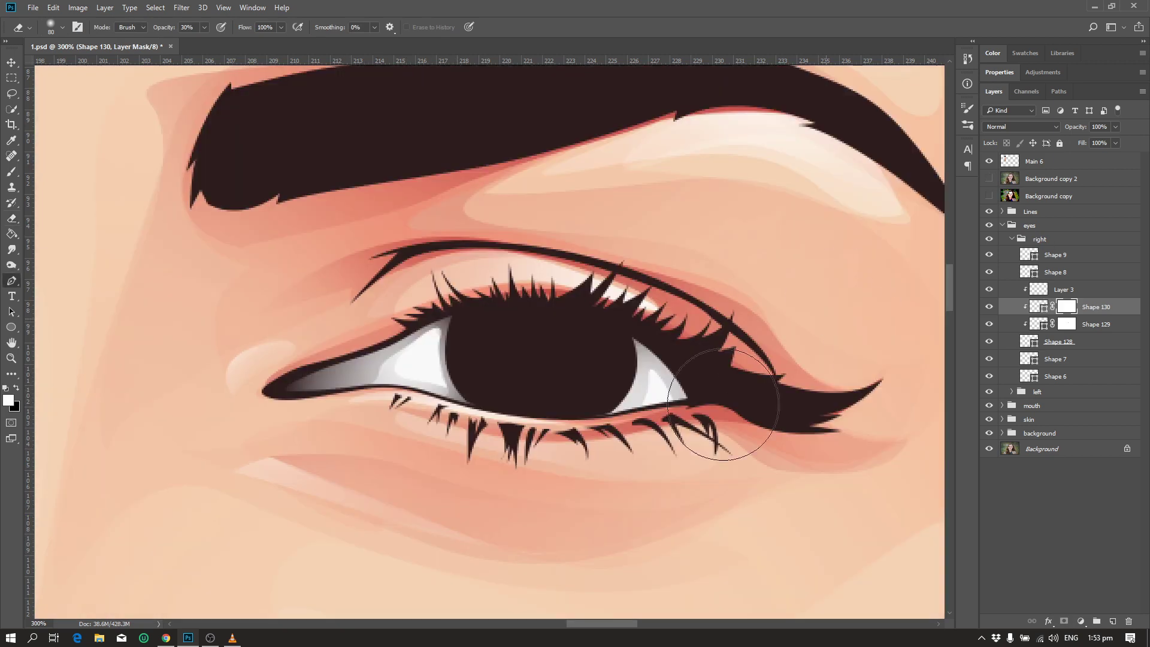
pyautogui.press('p')
pyautogui.click(644, 355)
pyautogui.moveTo(634, 398); pyautogui.dragTo(623, 413)
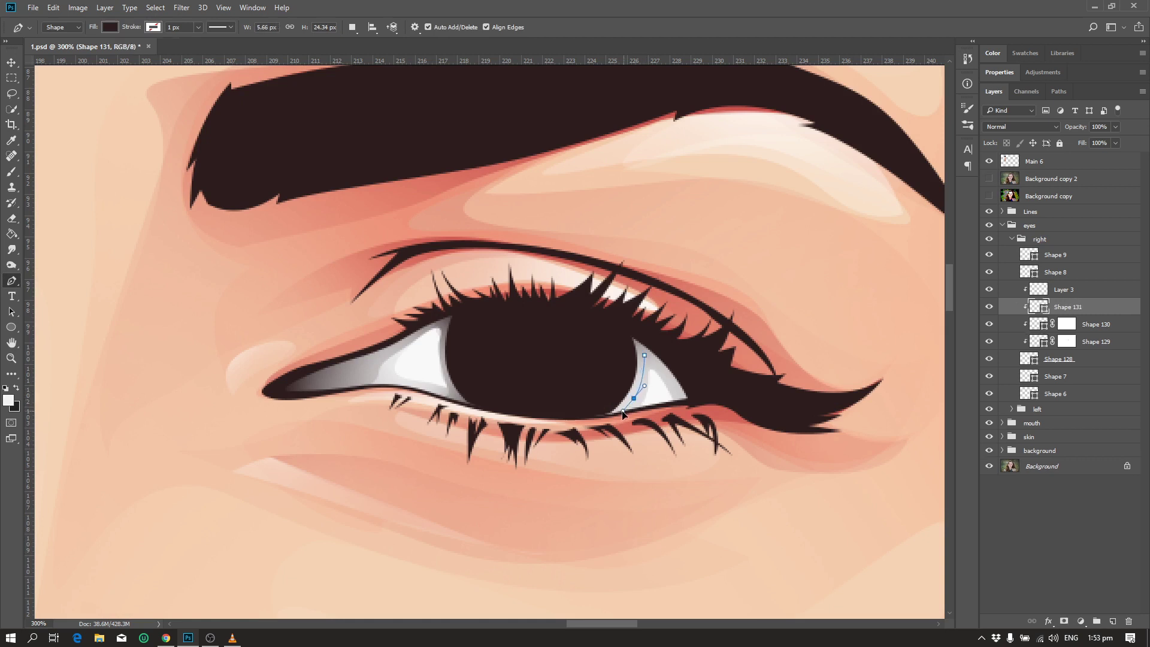
pyautogui.click(657, 400)
pyautogui.click(634, 423)
pyautogui.click(565, 414)
pyautogui.click(602, 324)
pyautogui.click(676, 347)
pyautogui.moveTo(703, 411); pyautogui.dragTo(723, 413)
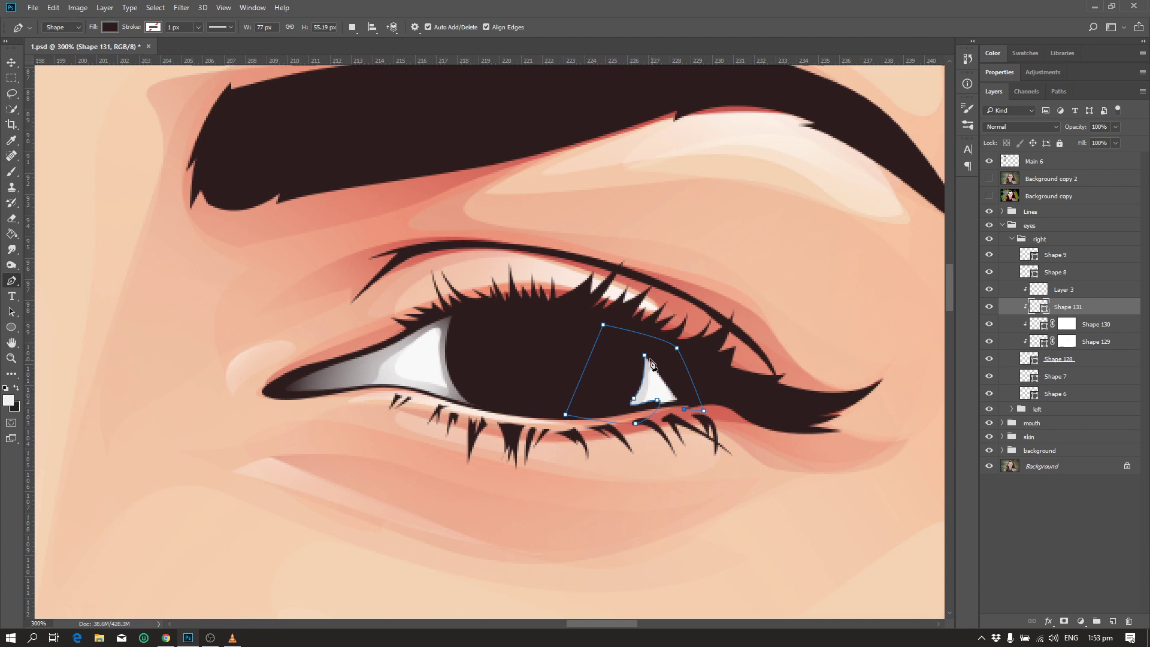
# - Mask the outer shading shape and erase it toward the pupil
pyautogui.press('Return')
pyautogui.press('e')
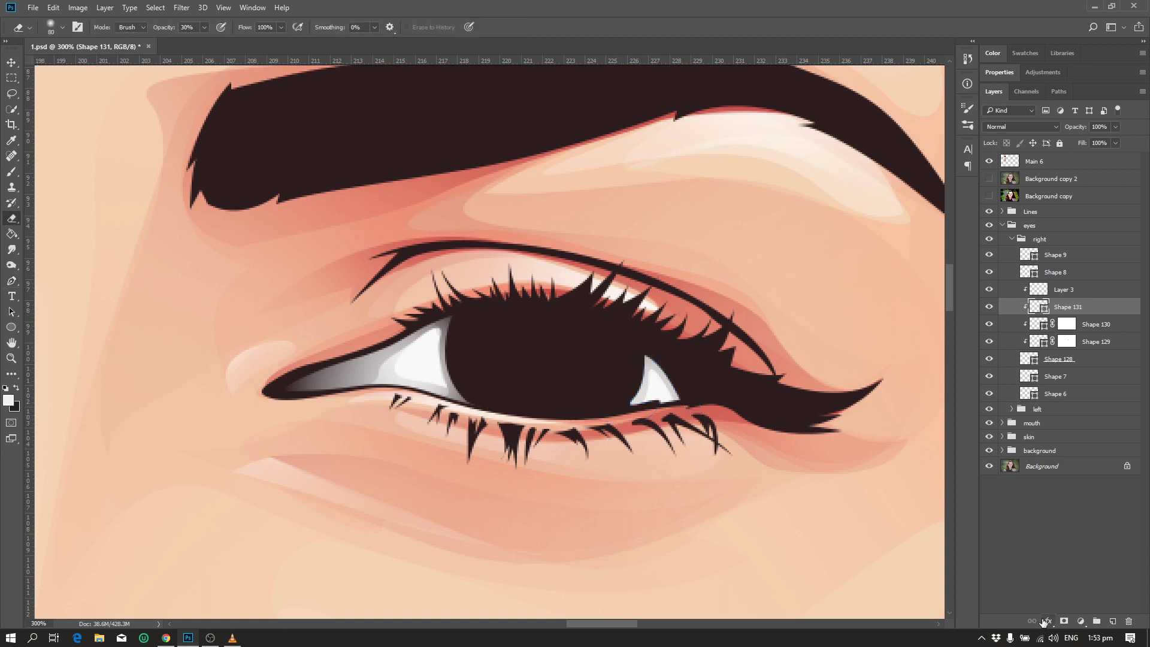
pyautogui.click(1064, 621)
pyautogui.moveTo(665, 431); pyautogui.dragTo(655, 386)
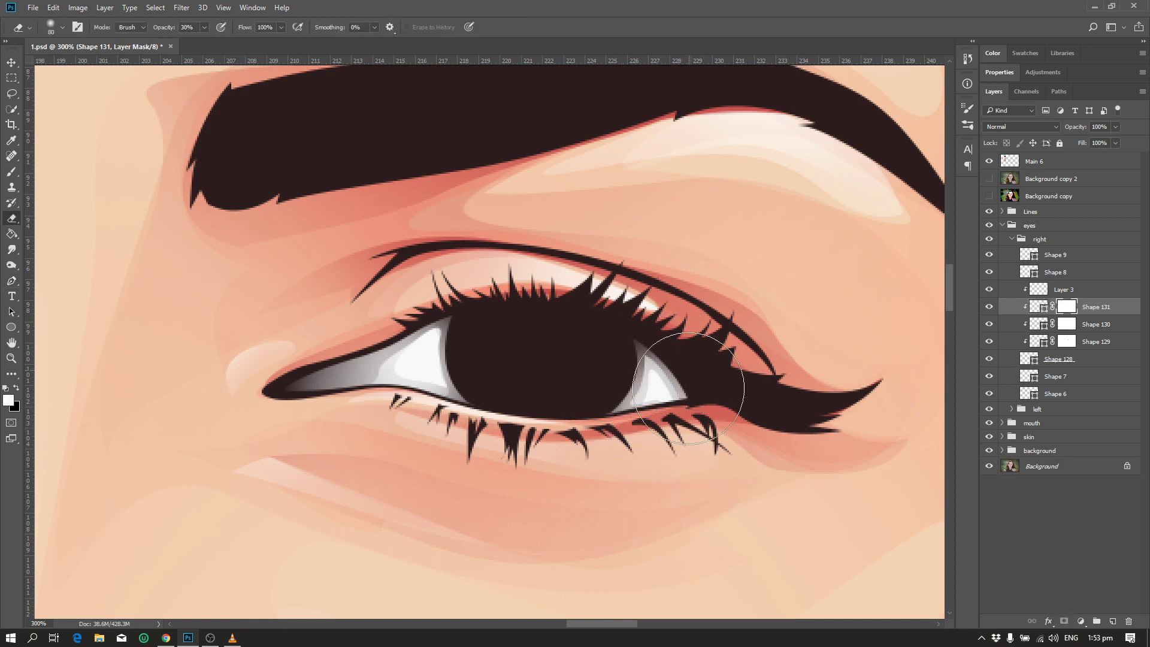
# - Draw another shading shape along the lower outer white and add a mask to it
pyautogui.press('p')
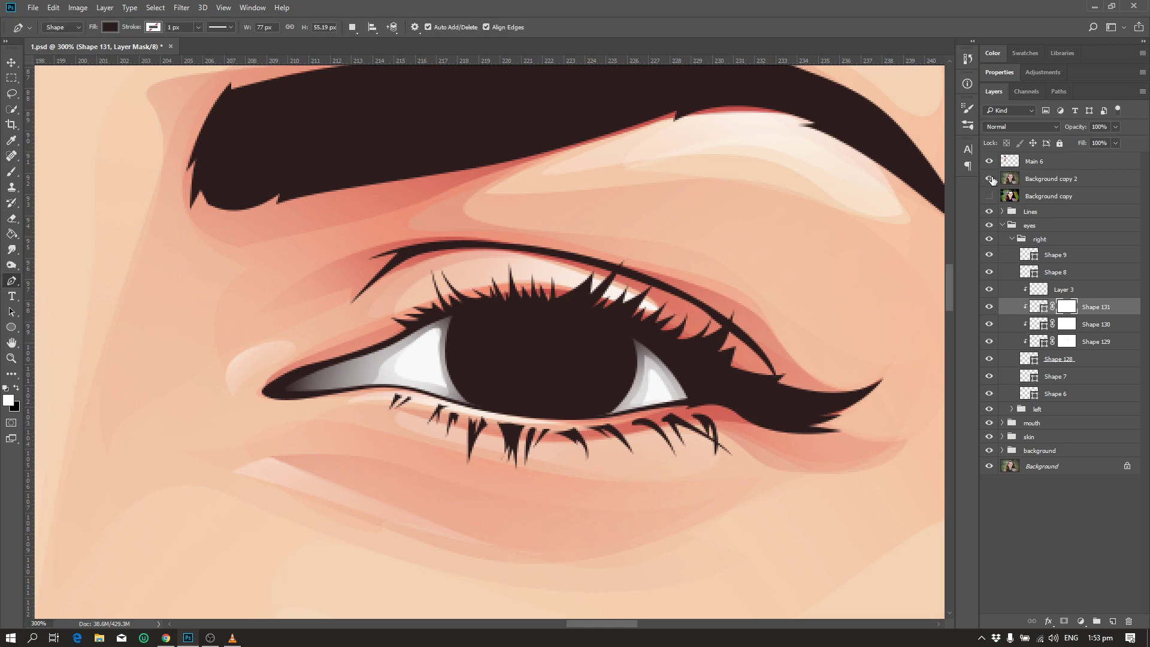
pyautogui.click(989, 179)
pyautogui.click(668, 350)
pyautogui.moveTo(633, 410); pyautogui.dragTo(740, 385)
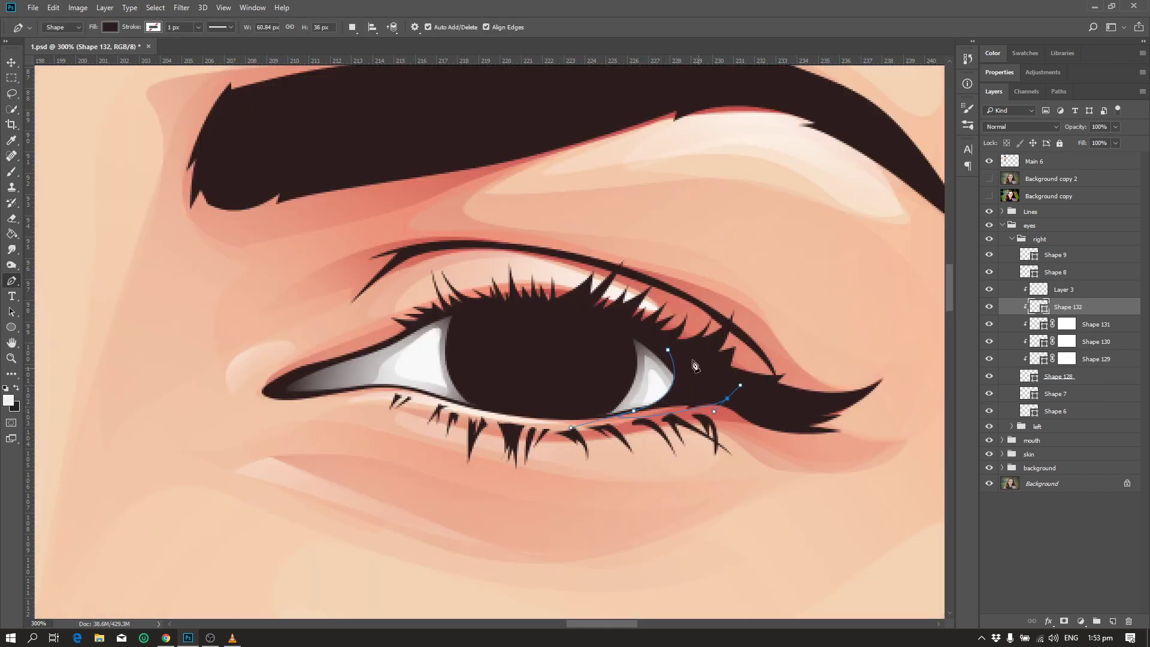
pyautogui.press('e')
pyautogui.click(1063, 621)
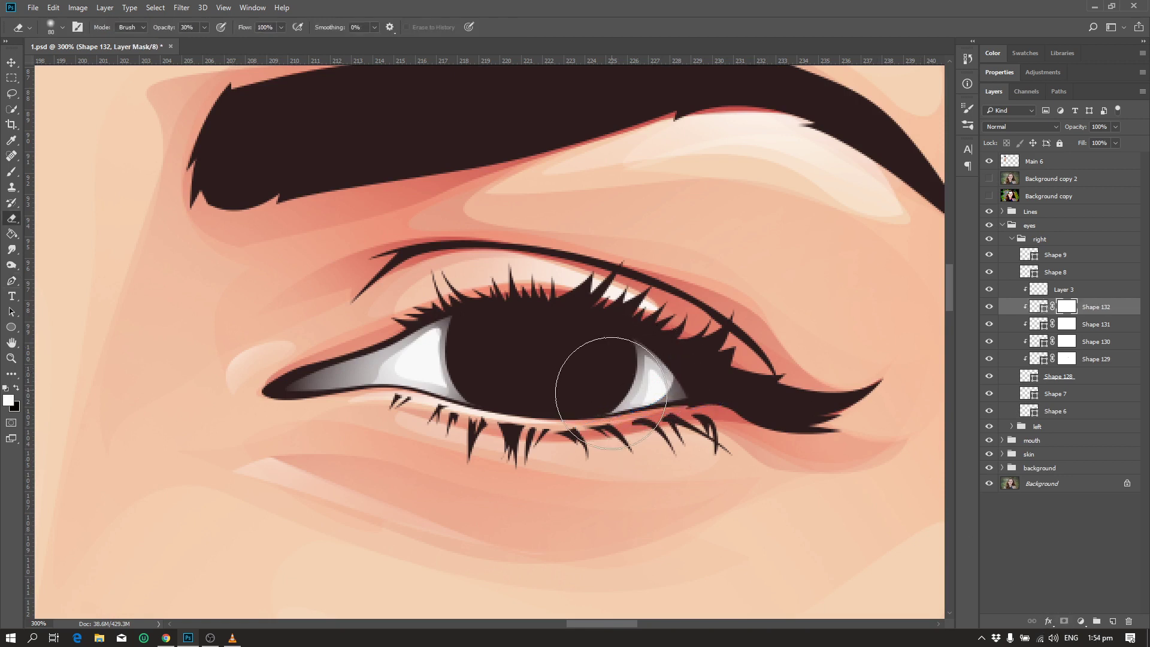
# - Compare both eyes, zoom back in, and leave the reference photo (Background copy 2) showing
pyautogui.hotkey('ctrl', '-')
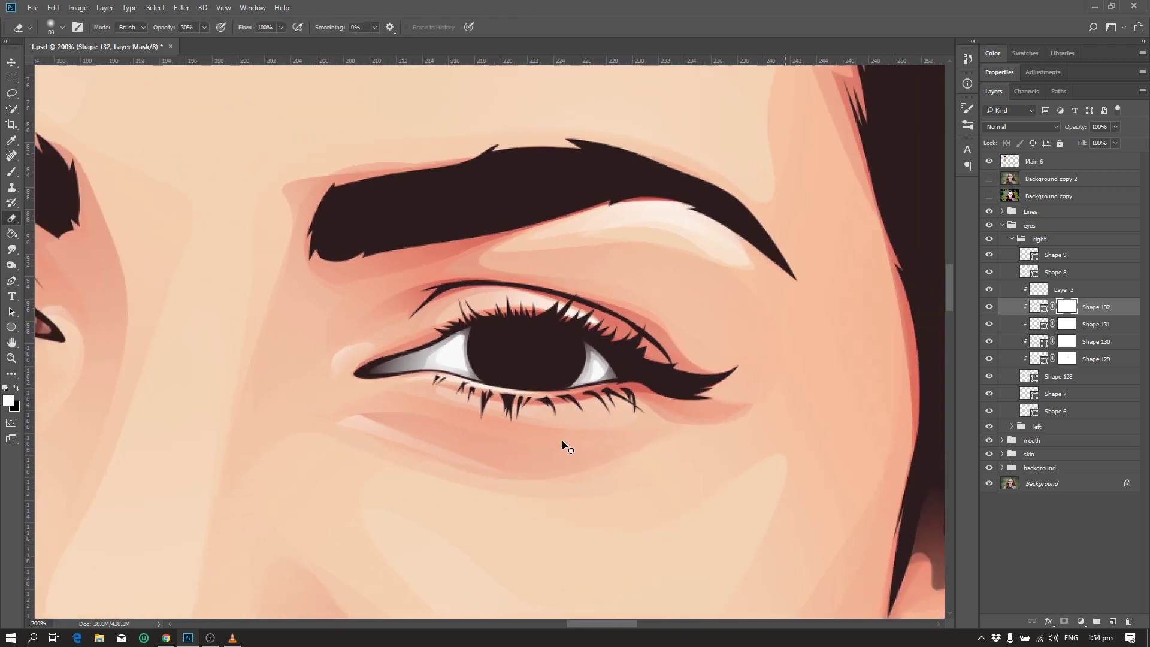
pyautogui.hotkey('ctrl', '-')
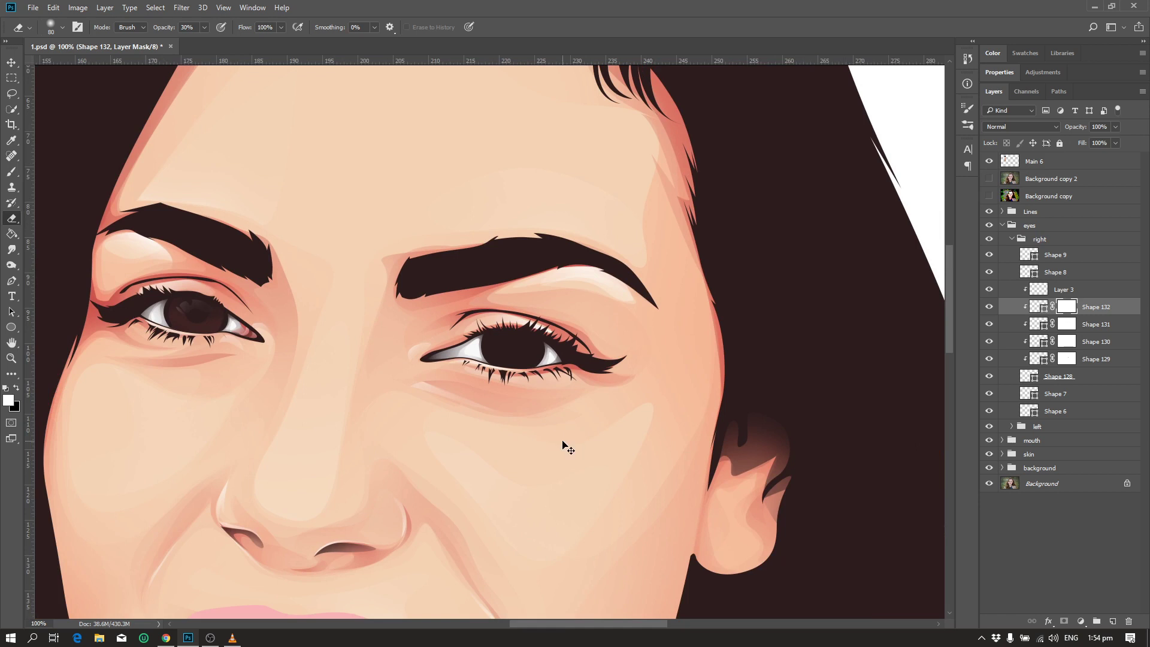
pyautogui.hotkey('ctrl', '+')
pyautogui.hotkey('ctrl', '+')
pyautogui.press('p')
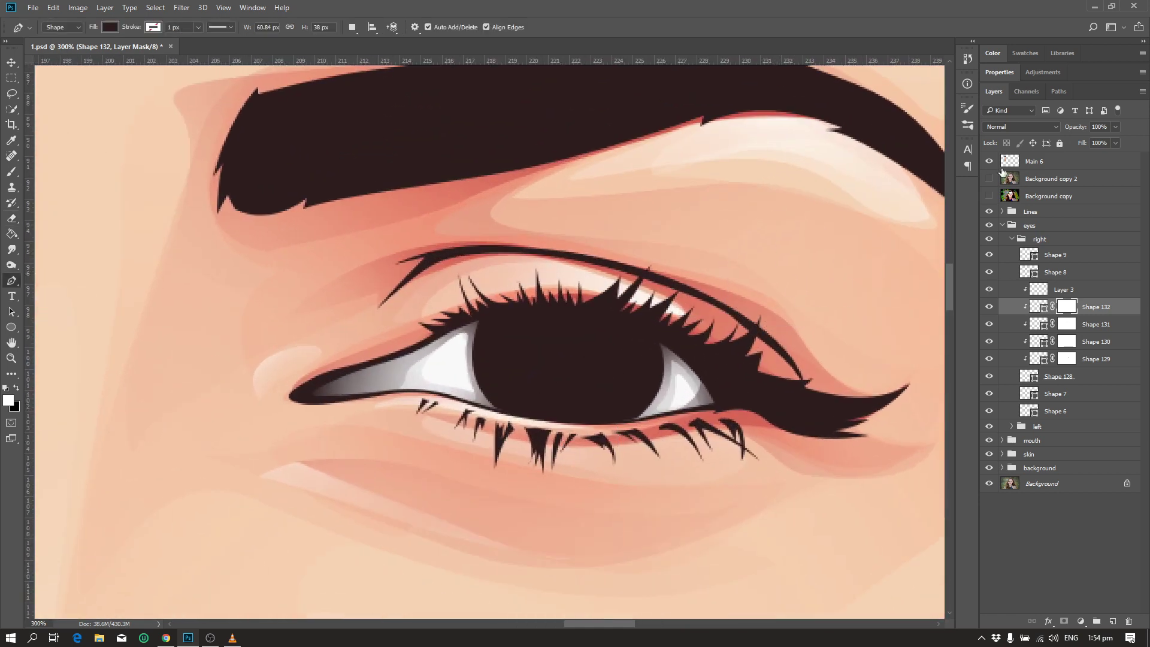
pyautogui.click(989, 179)
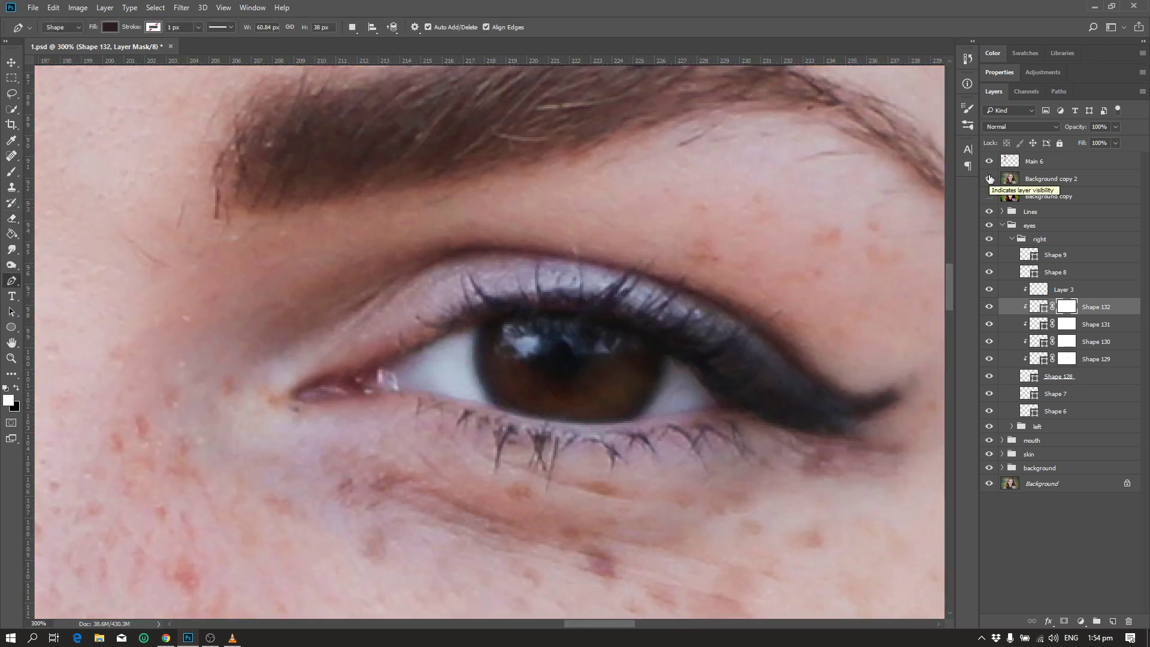
pyautogui.click(989, 179)
pyautogui.hotkey('ctrl', '+')
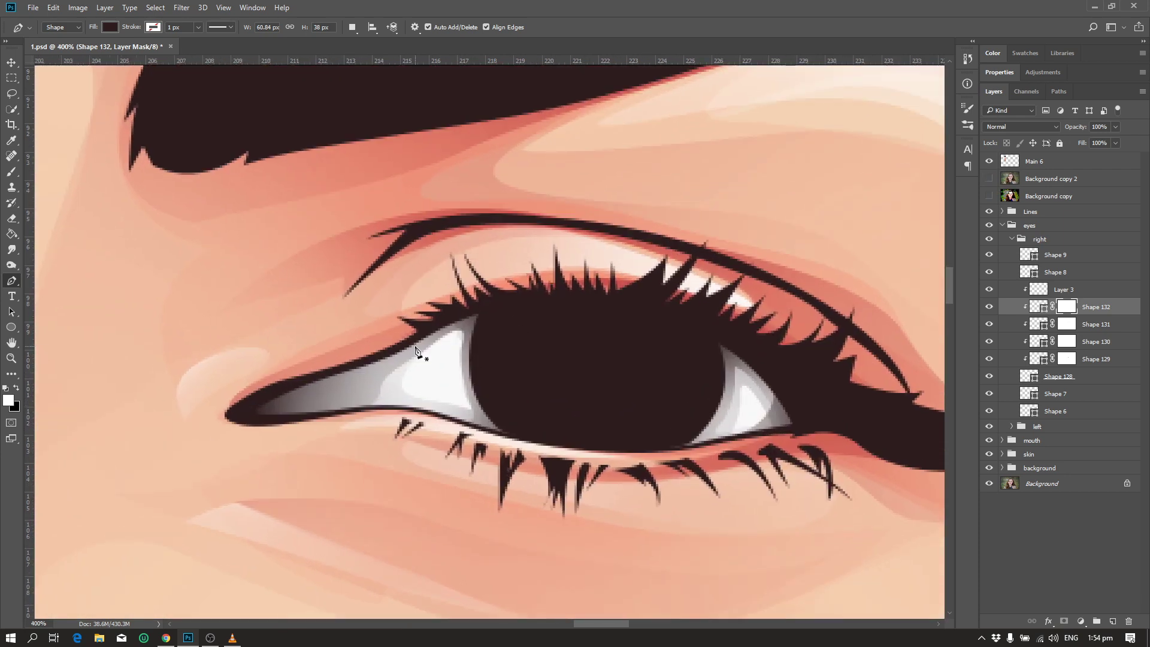
pyautogui.click(989, 178)
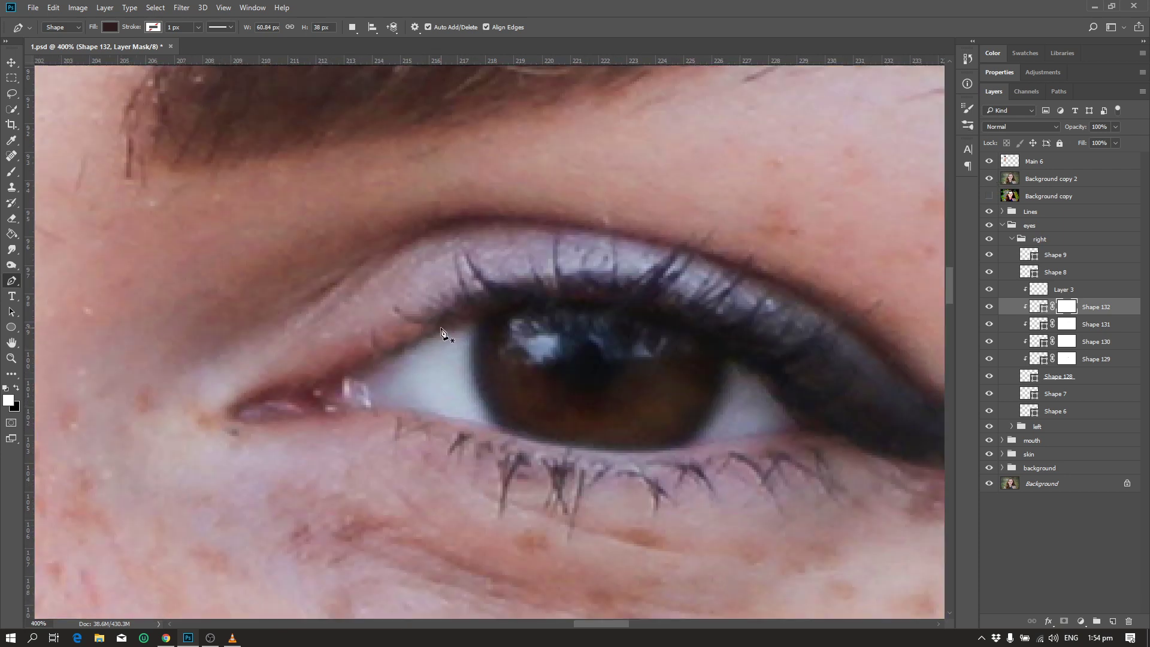
# - Draw Shape 133 looping around the right eye's inner corner
pyautogui.click(441, 329)
pyautogui.moveTo(380, 399); pyautogui.dragTo(447, 415)
pyautogui.moveTo(222, 441); pyautogui.dragTo(199, 443)
pyautogui.moveTo(198, 385); pyautogui.dragTo(307, 339)
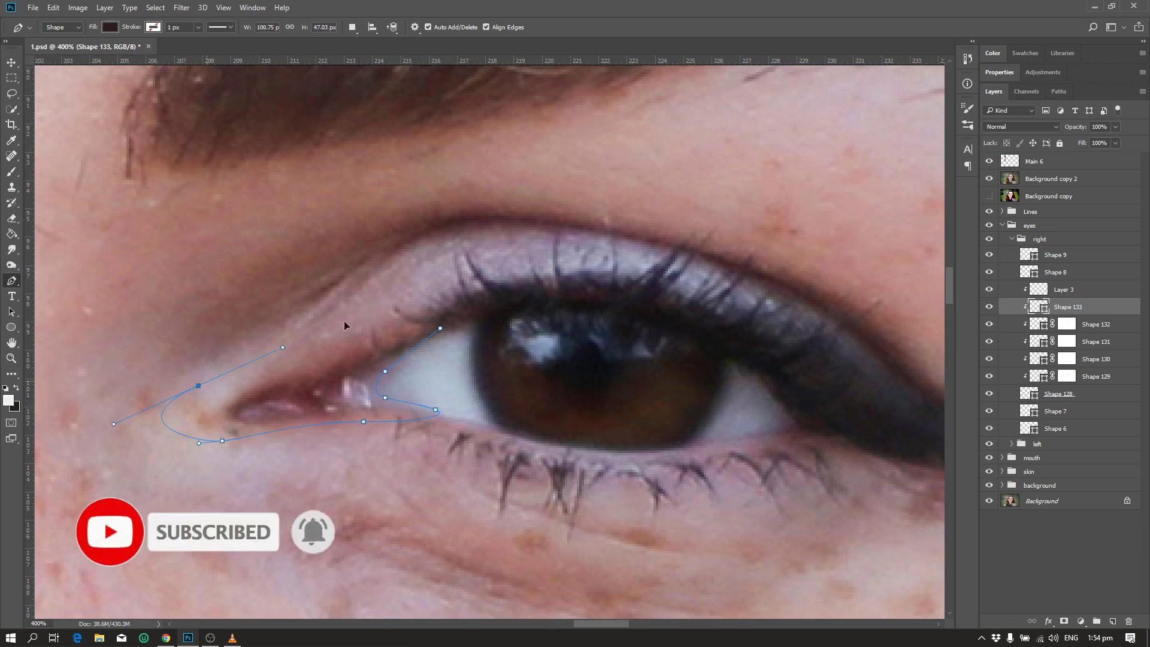
pyautogui.click(988, 178)
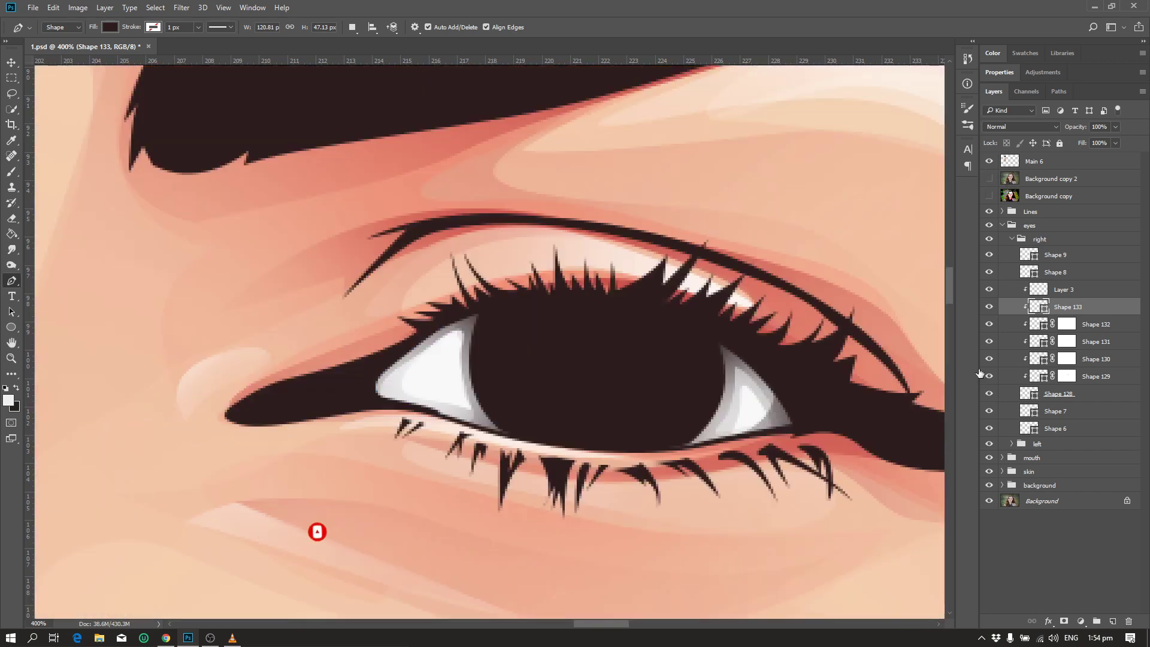
pyautogui.hotkey('ctrl', '-')
# - Fill Shape 133 with a sampled red skin shade and add a layer mask
pyautogui.hotkey('ctrl', '-')
pyautogui.hotkey('ctrl', '-')
pyautogui.hotkey('ctrl', '-')
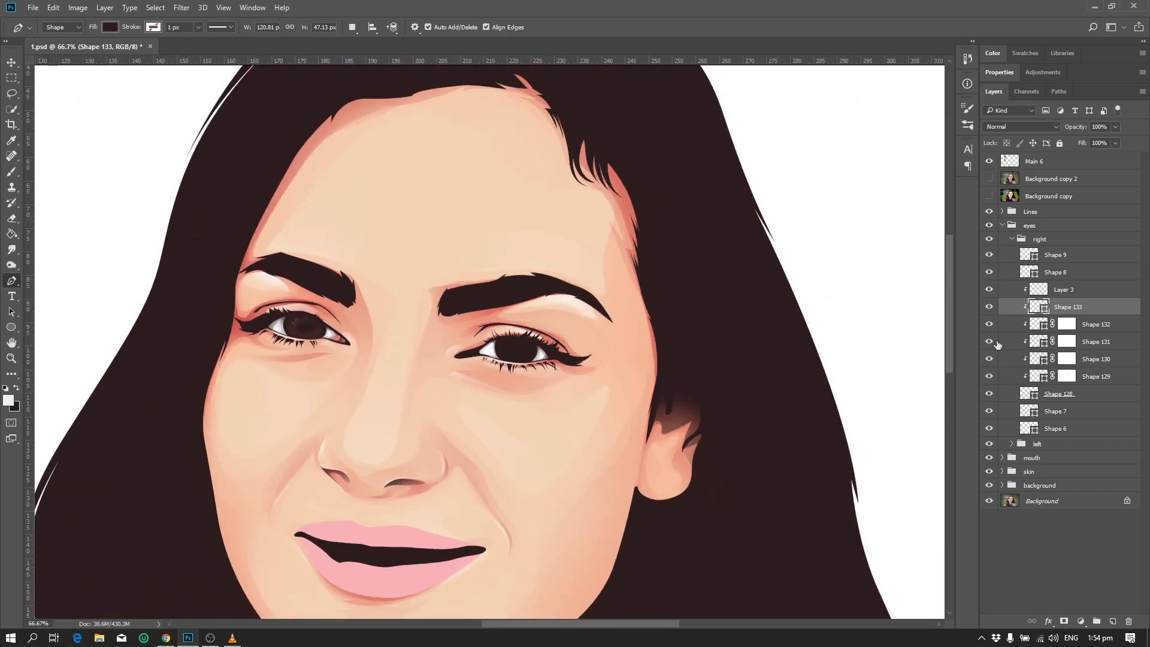
pyautogui.doubleClick(1034, 308)
pyautogui.hotkey('ctrl', '-')
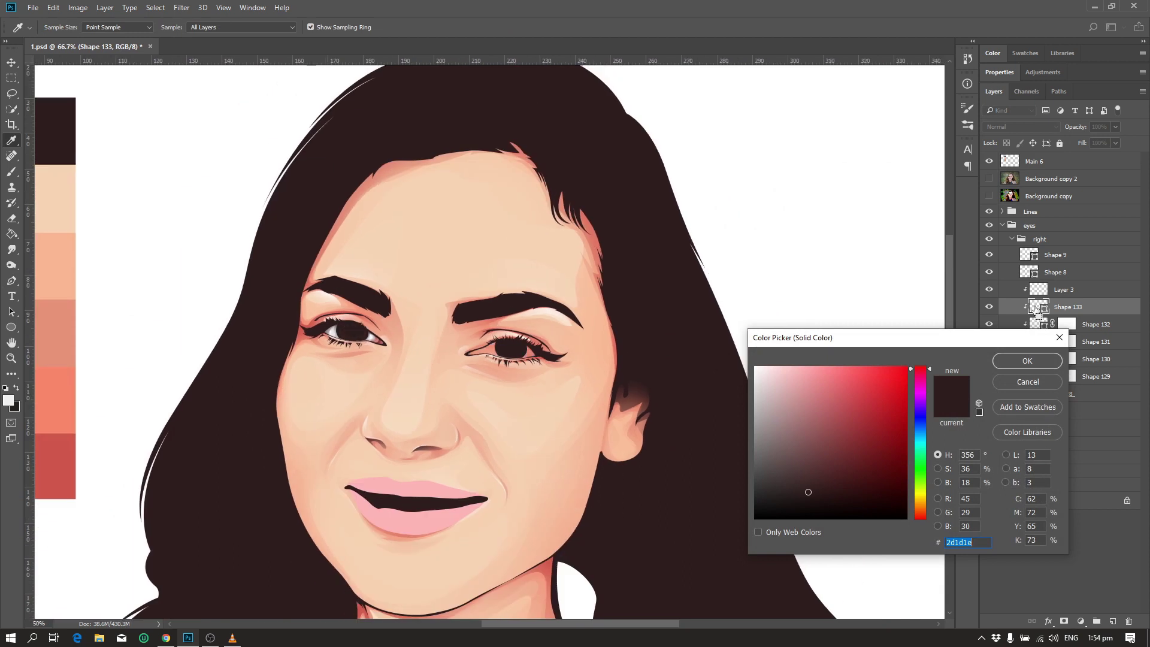
pyautogui.click(60, 459)
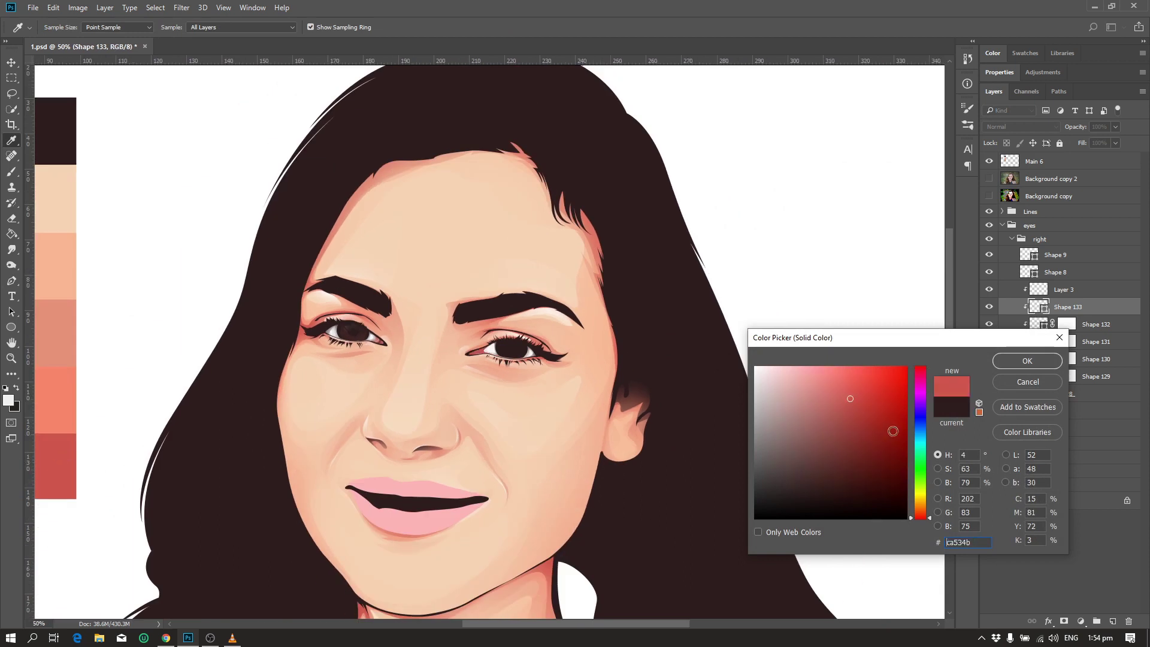
pyautogui.click(1021, 362)
pyautogui.hotkey('ctrl', '+')
pyautogui.hotkey('ctrl', '+')
pyautogui.hotkey('ctrl', '+')
pyautogui.hotkey('ctrl', '+')
pyautogui.press('e')
pyautogui.click(1063, 620)
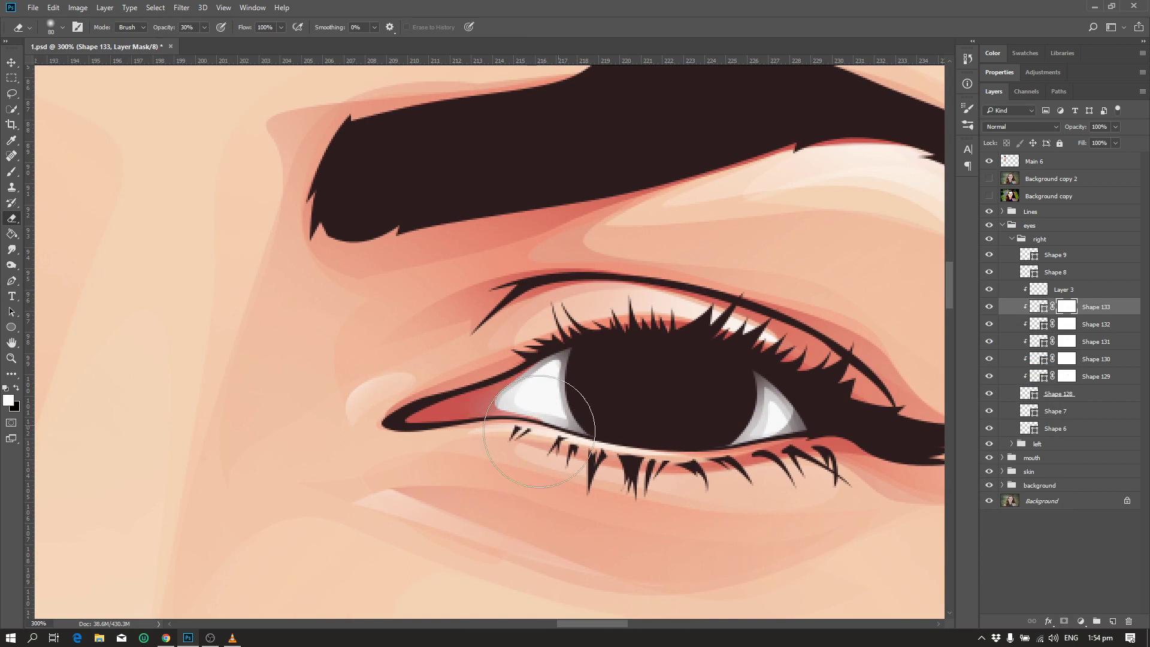
# - With the reference photo visible, outline and commit another inner-corner shape
pyautogui.hotkey('ctrl', '-')
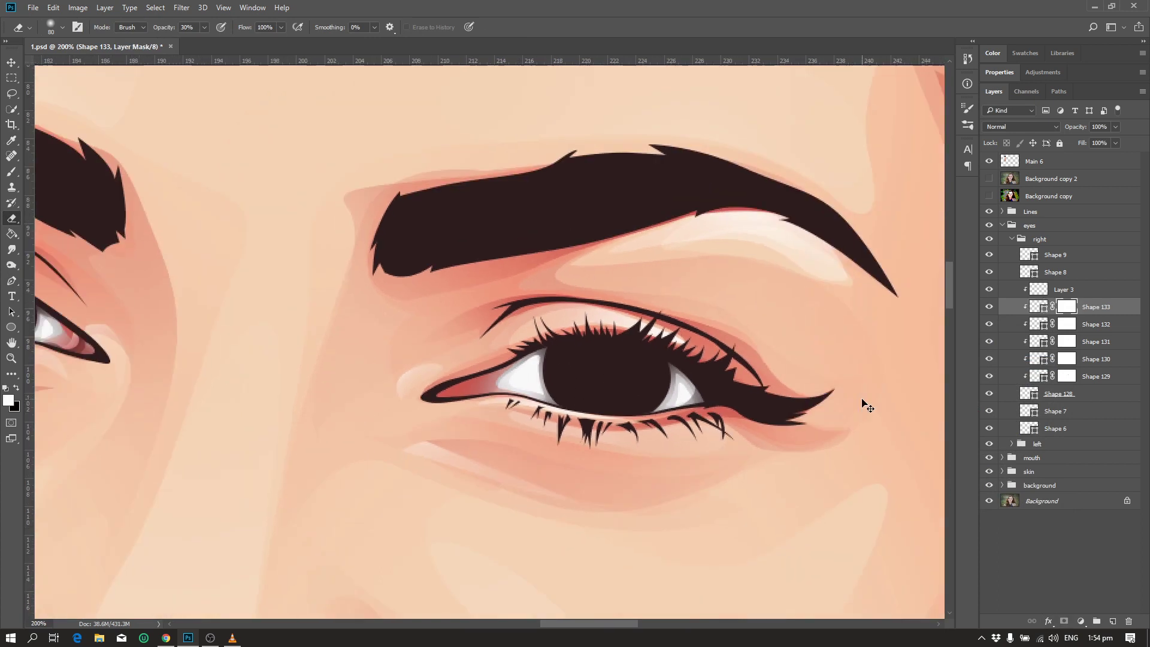
pyautogui.hotkey('ctrl', '-')
pyautogui.hotkey('ctrl', '+')
pyautogui.hotkey('ctrl', '+')
pyautogui.hotkey('ctrl', '+')
pyautogui.press('p')
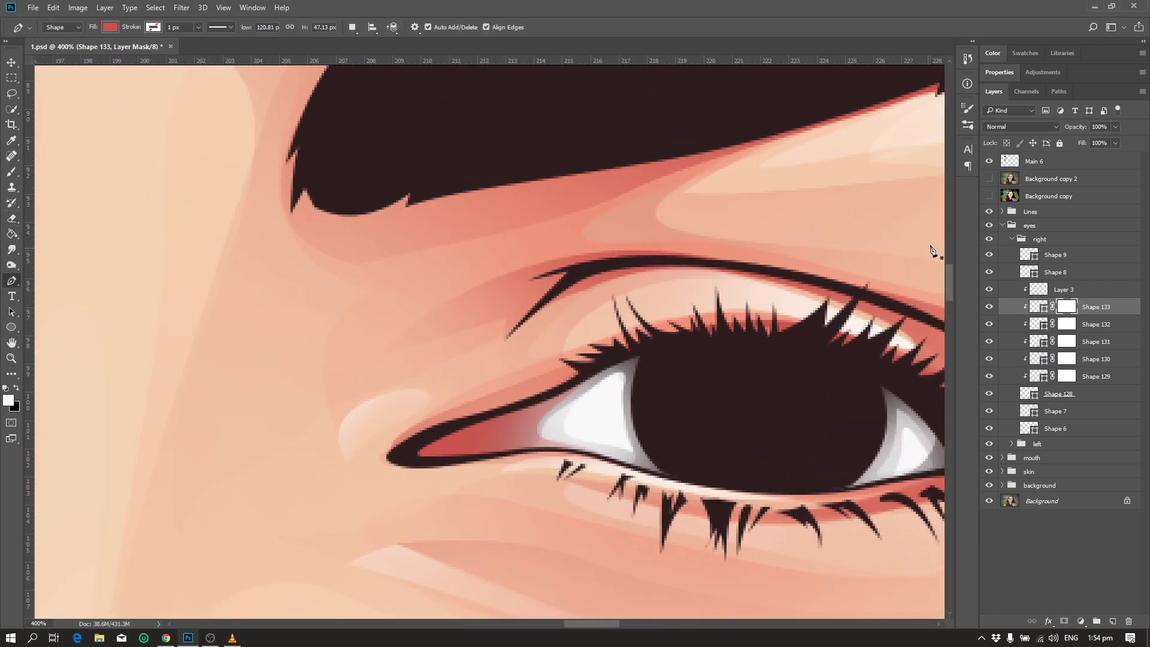
pyautogui.click(989, 179)
pyautogui.click(527, 406)
pyautogui.click(495, 417)
pyautogui.click(494, 426)
pyautogui.moveTo(460, 471); pyautogui.dragTo(389, 470)
pyautogui.click(344, 477)
pyautogui.moveTo(448, 427); pyautogui.dragTo(460, 423)
pyautogui.press('Return')
# - Draw Shape 135 at the inner corner, fill it dark #2d1d1e, then mask and soften it
pyautogui.click(503, 407)
pyautogui.click(489, 429)
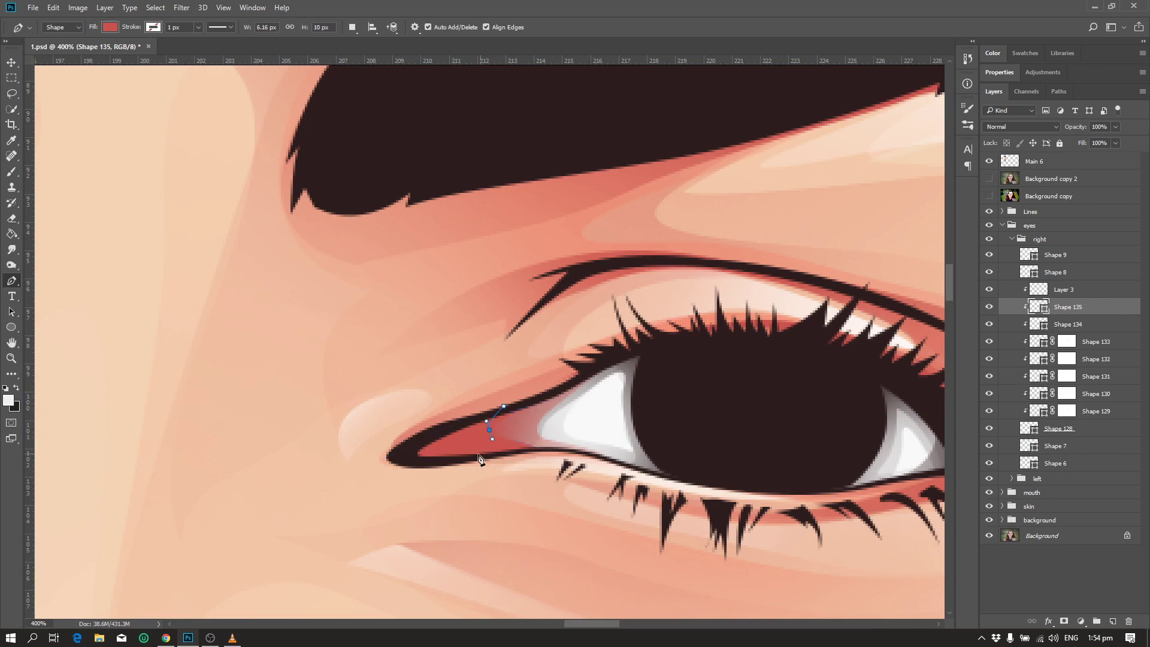
pyautogui.moveTo(451, 471); pyautogui.dragTo(423, 471)
pyautogui.doubleClick(1038, 307)
pyautogui.click(715, 372)
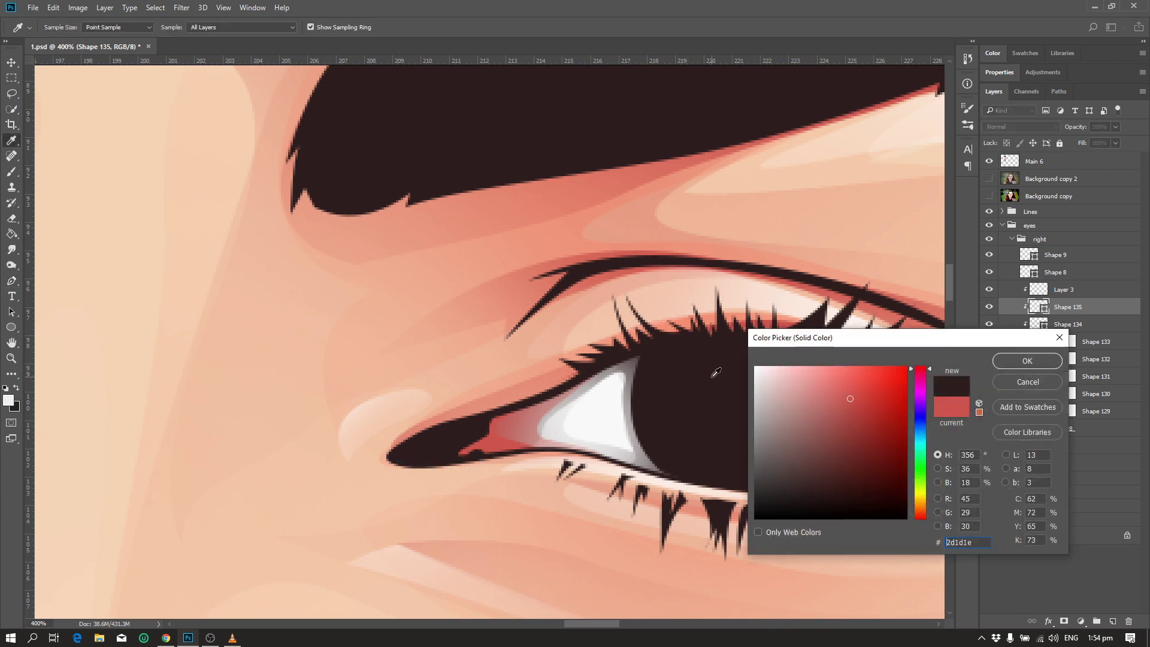
pyautogui.click(998, 364)
pyautogui.press('e')
pyautogui.click(1064, 621)
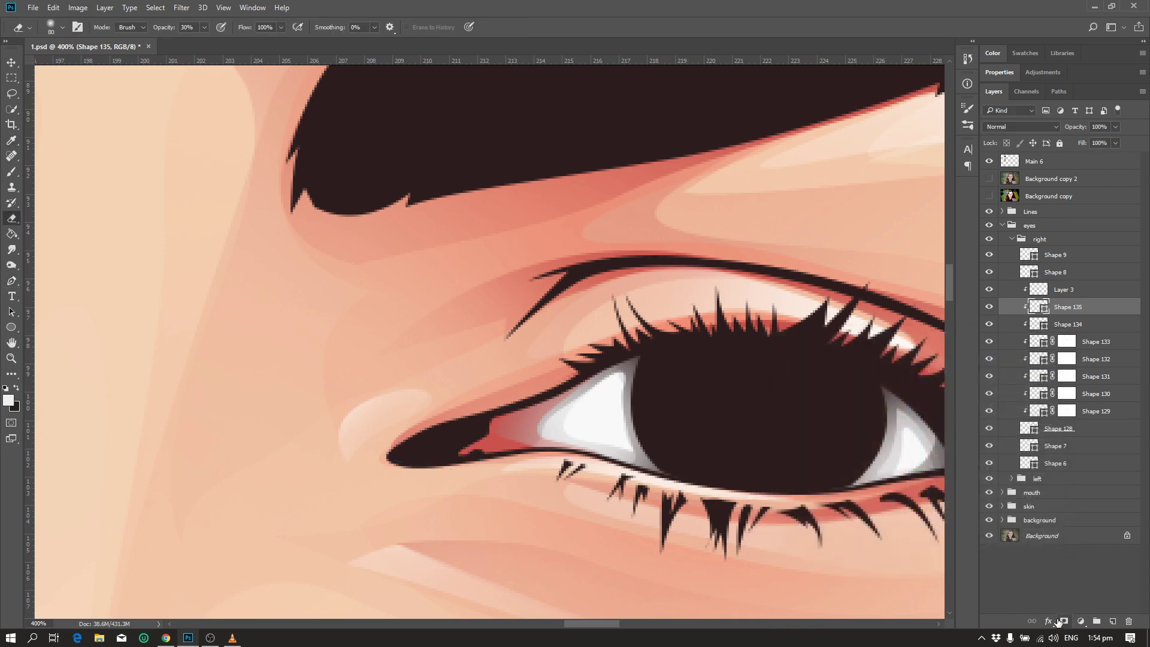
pyautogui.moveTo(501, 493); pyautogui.dragTo(513, 487)
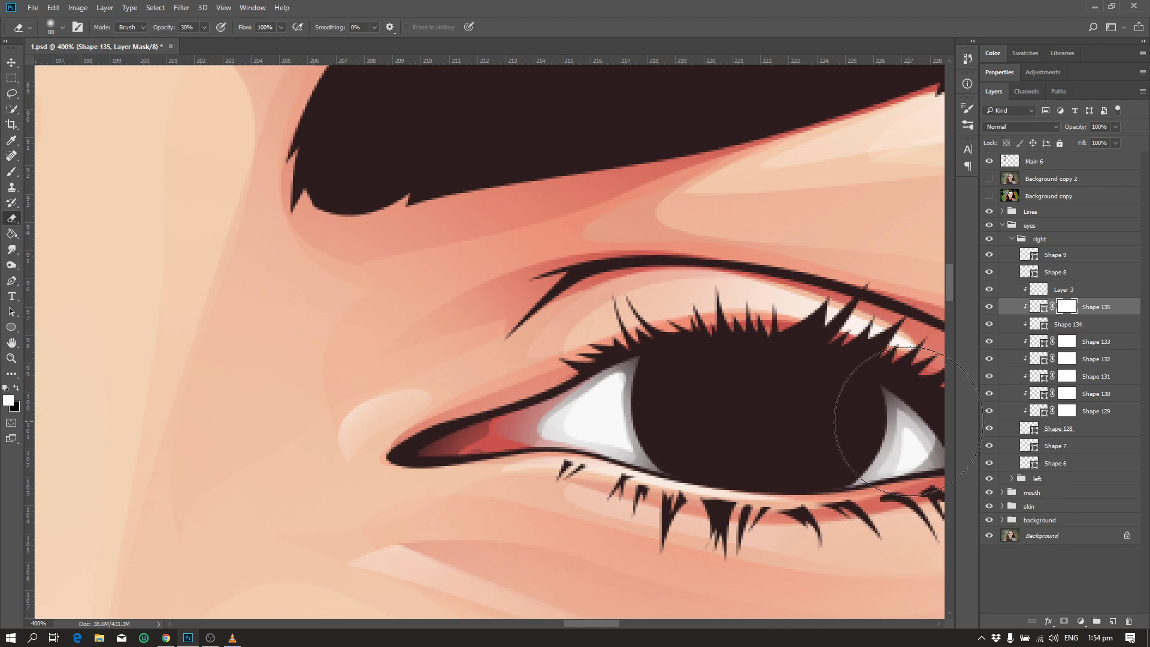
pyautogui.hotkey('ctrl', '-')
pyautogui.hotkey('ctrl', '-')
pyautogui.hotkey('ctrl', '-')
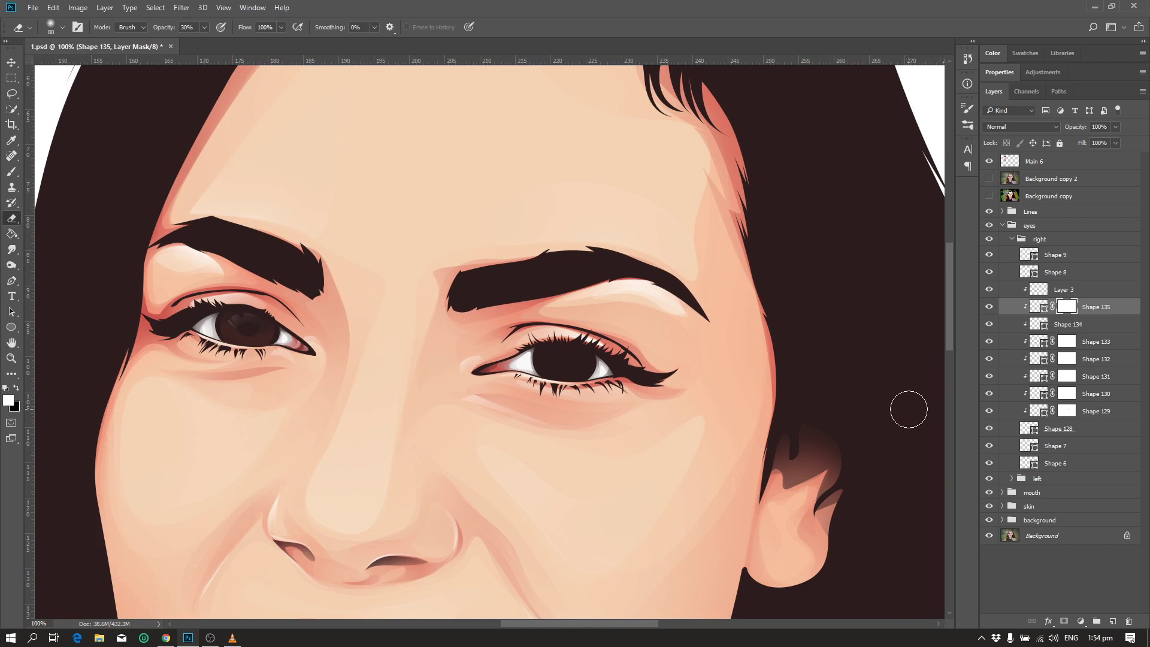
# - Trace a small highlight shape at the right eye's inner corner, checking the reference photo
pyautogui.hotkey('ctrl', '-')
pyautogui.hotkey('ctrl', '-')
pyautogui.hotkey('ctrl', '-')
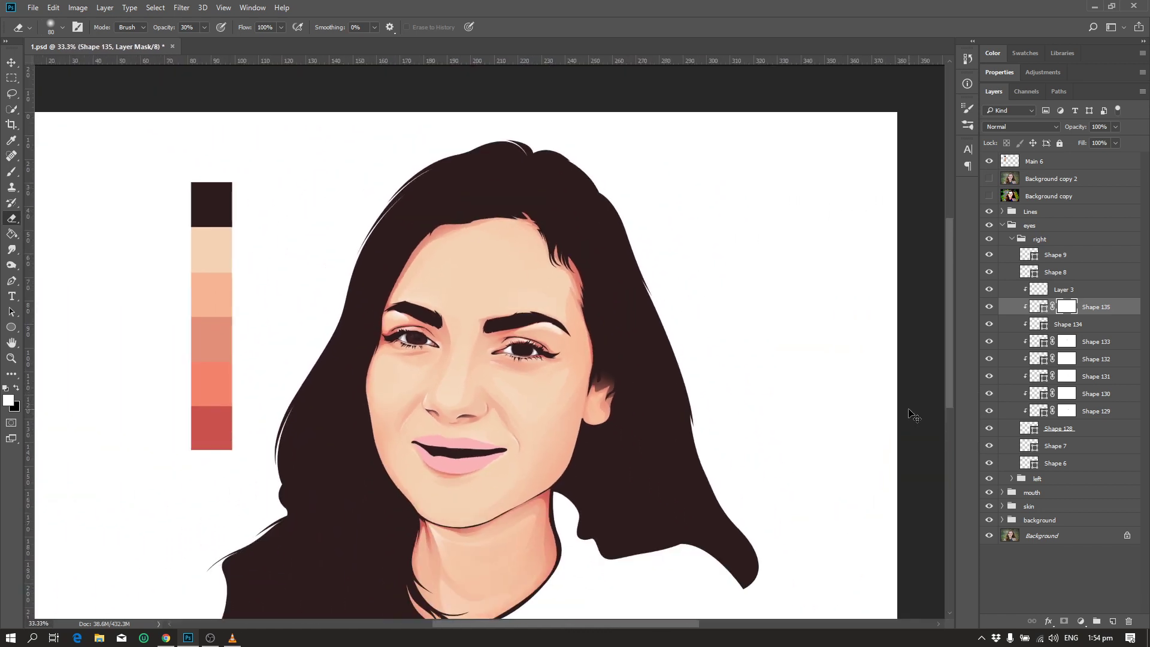
pyautogui.hotkey('ctrl', '+')
pyautogui.hotkey('ctrl', '+')
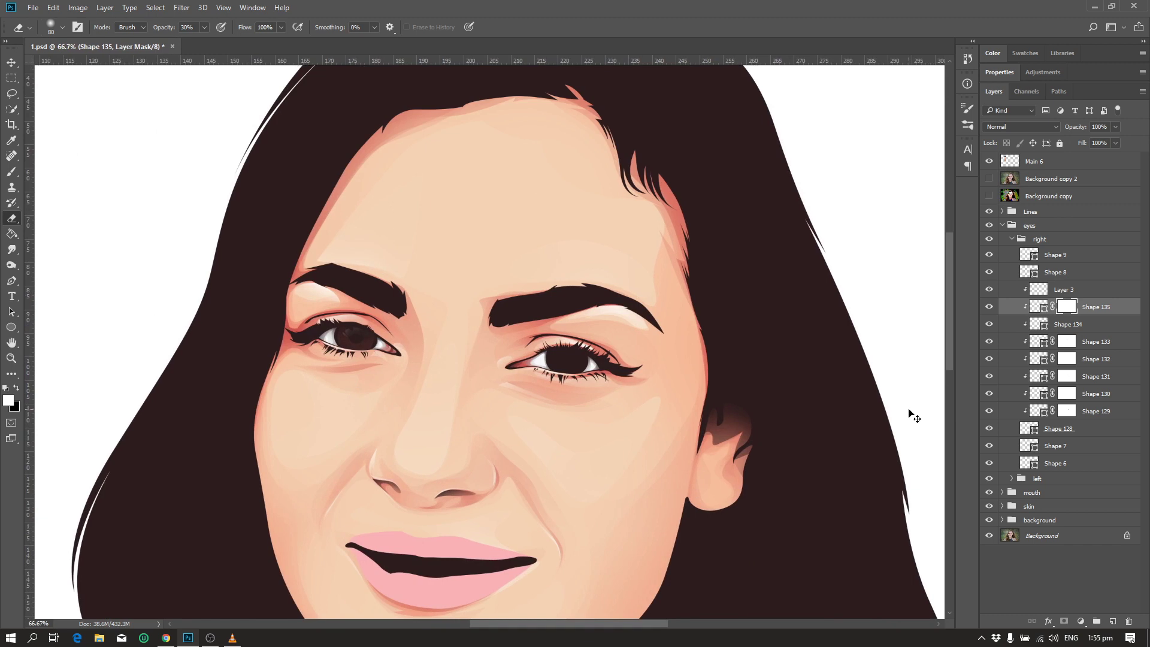
pyautogui.hotkey('ctrl', '+')
pyautogui.hotkey('ctrl', '+')
pyautogui.hotkey('ctrl', '+')
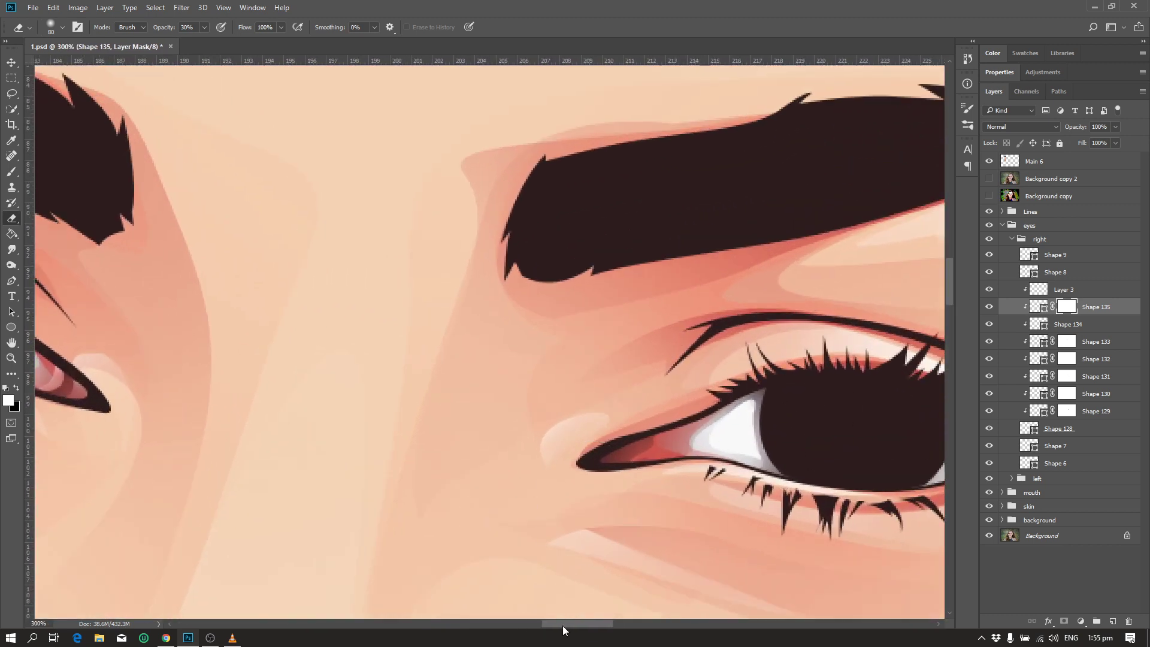
pyautogui.moveTo(562, 625); pyautogui.dragTo(579, 625)
pyautogui.press('p')
pyautogui.click(988, 179)
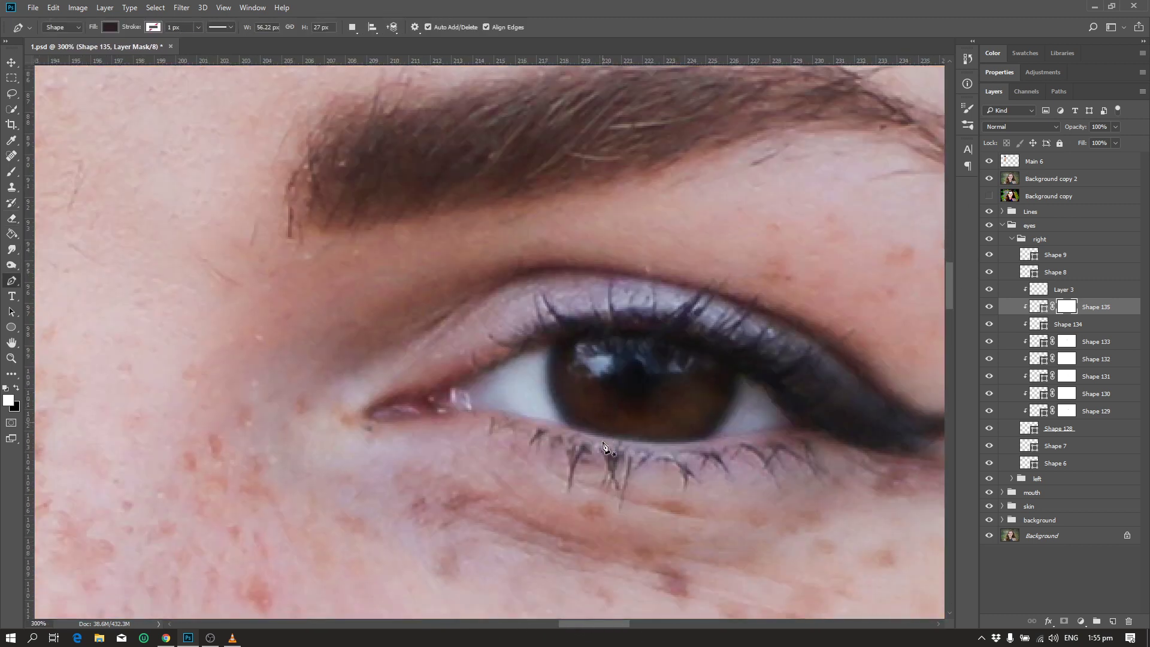
pyautogui.hotkey('ctrl', '+')
pyautogui.click(989, 178)
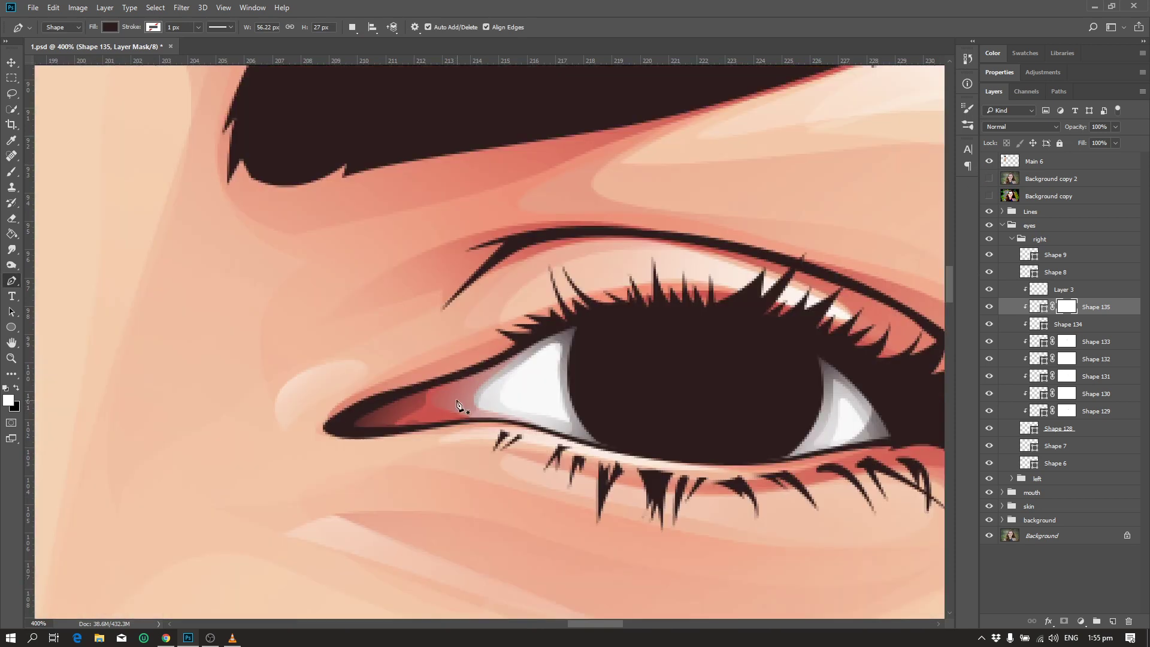
pyautogui.click(455, 389)
pyautogui.click(446, 412)
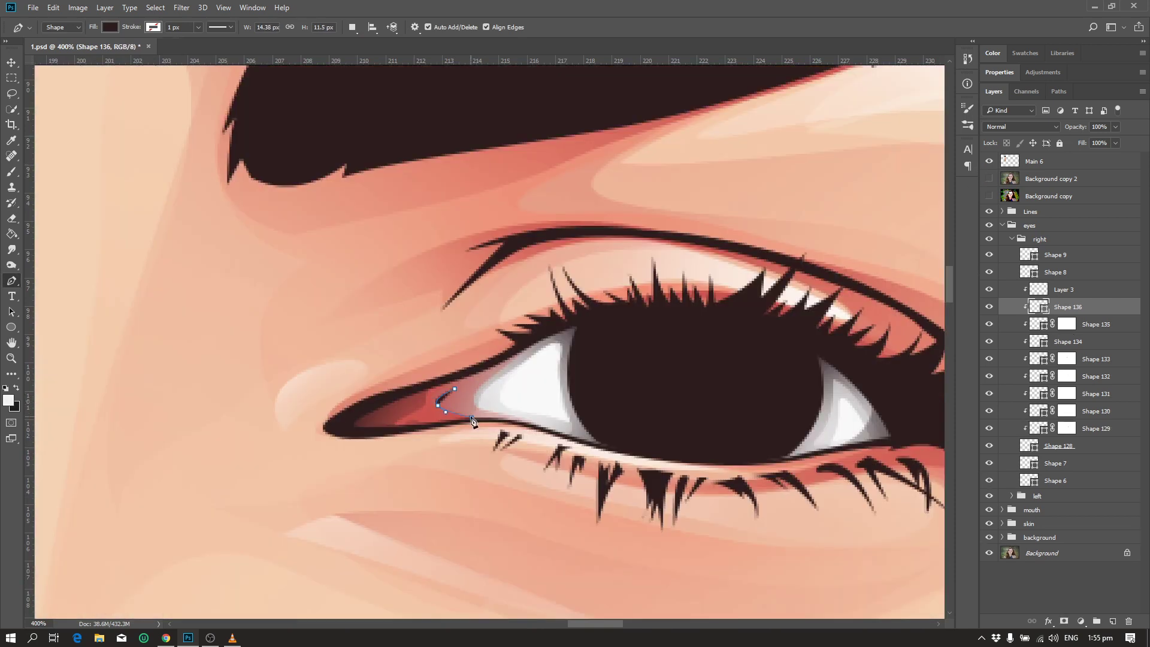
pyautogui.click(454, 389)
# - Fill the highlight #f8f8f8, add a layer mask, and erase part of it with a smaller eraser
pyautogui.doubleClick(1038, 306)
pyautogui.click(758, 373)
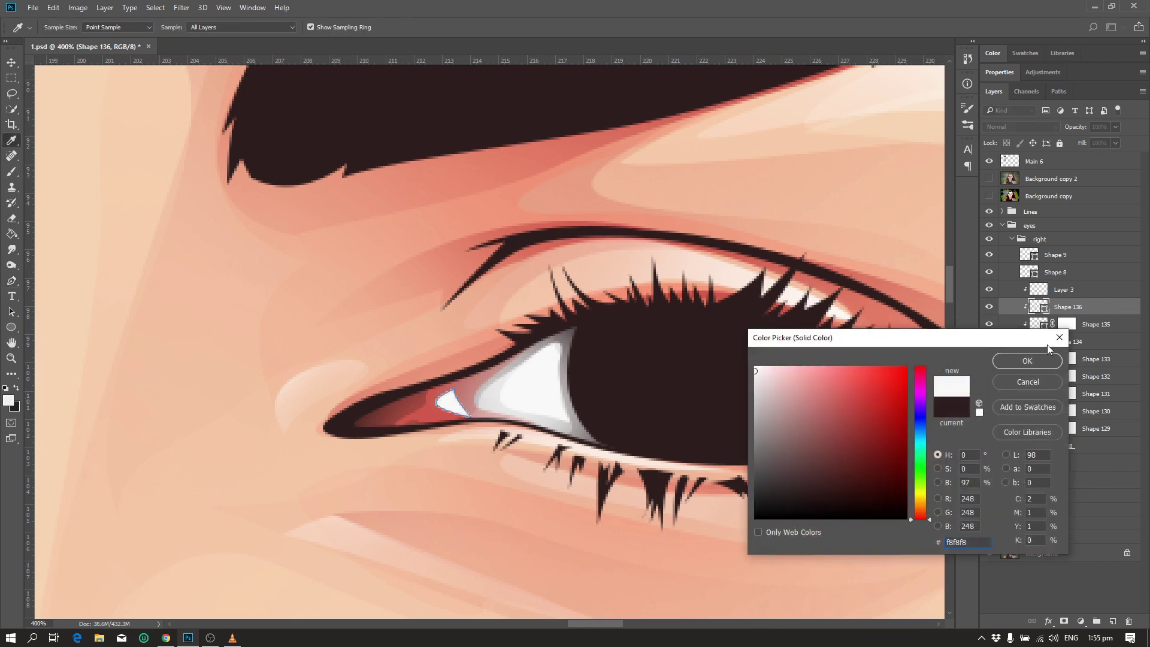
pyautogui.click(1025, 362)
pyautogui.press('e')
pyautogui.click(1064, 621)
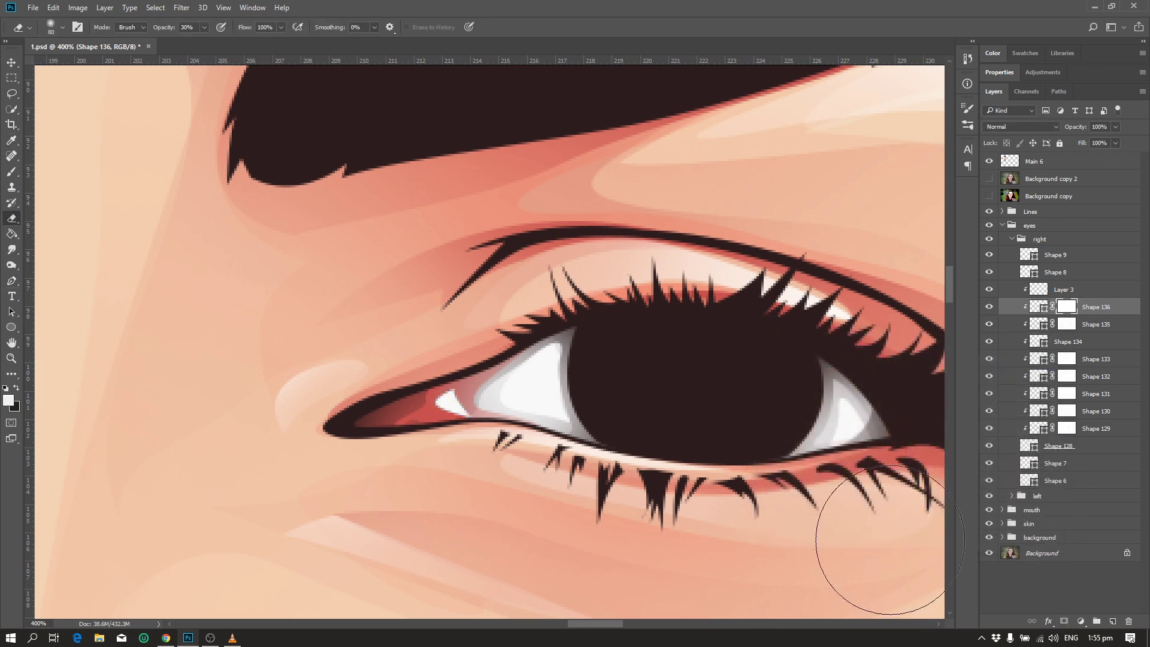
pyautogui.press('[')
pyautogui.press('[')
pyautogui.press('[')
pyautogui.moveTo(514, 442); pyautogui.dragTo(455, 400)
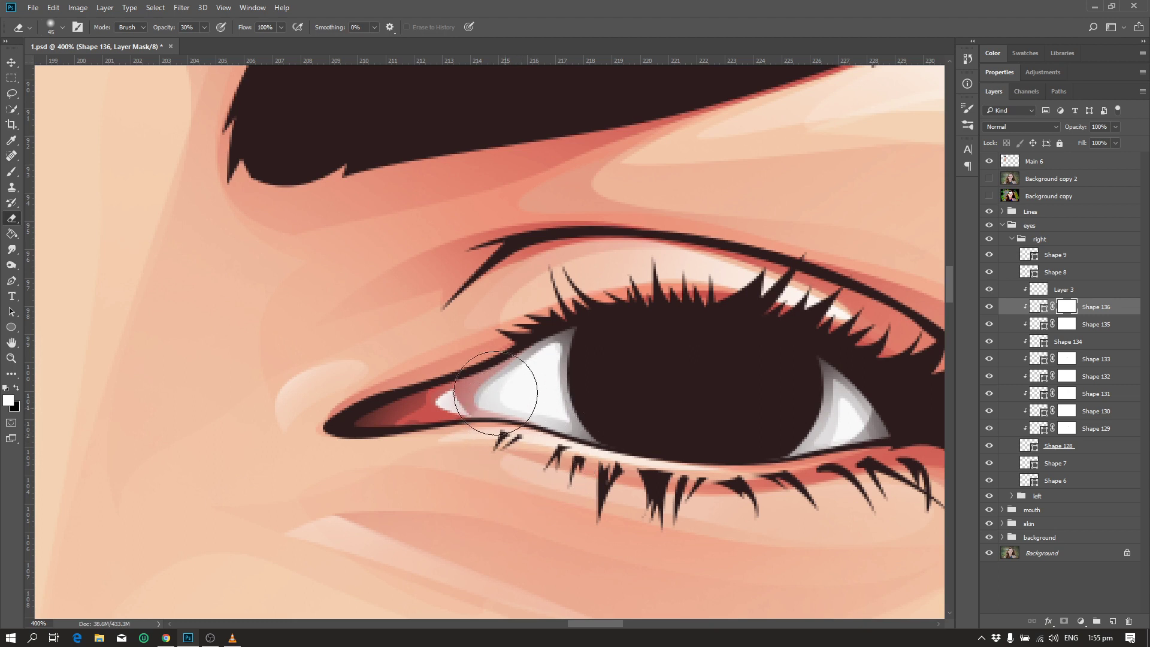
# - Draw a second highlight shape, Shape 137, along the inner corner
pyautogui.press('p')
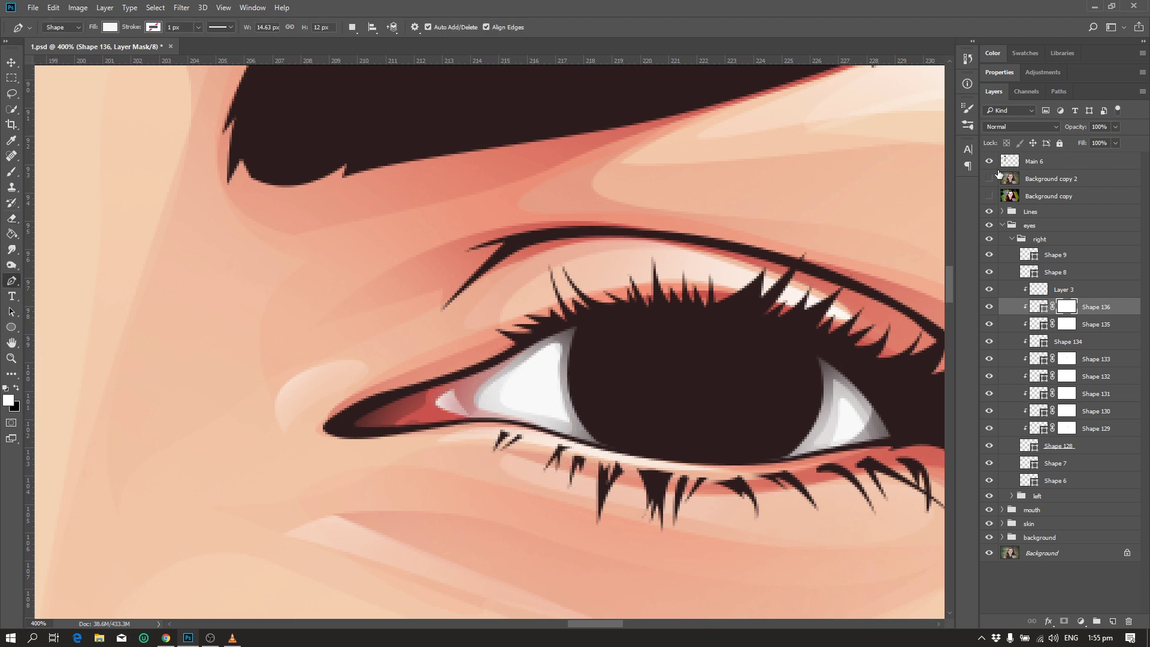
pyautogui.click(998, 174)
pyautogui.click(1095, 289)
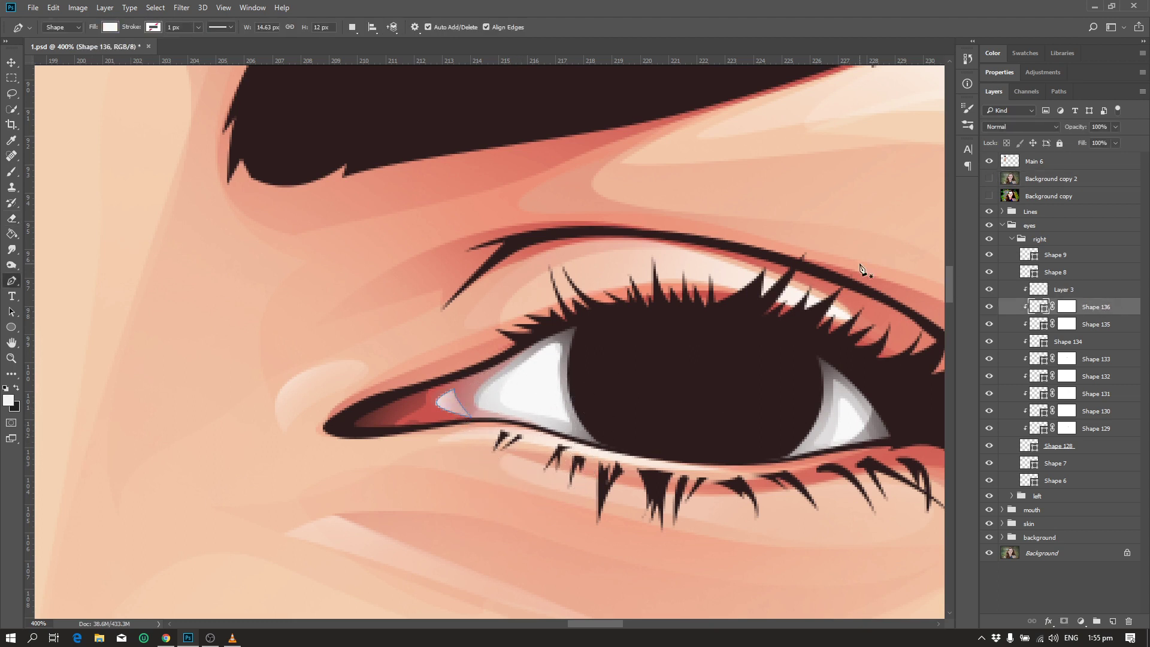
pyautogui.click(988, 178)
pyautogui.click(360, 414)
pyautogui.click(413, 414)
pyautogui.click(436, 420)
pyautogui.click(350, 428)
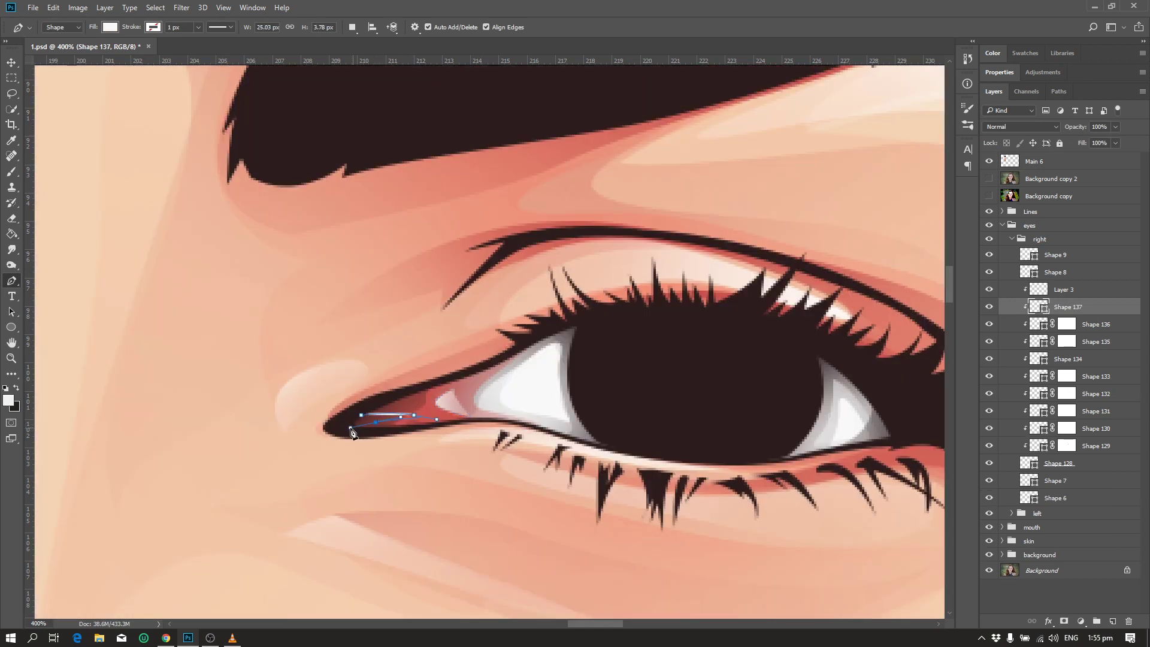
pyautogui.press('Return')
# - Mask Shape 137 and erase part of it to soften the highlight
pyautogui.press('e')
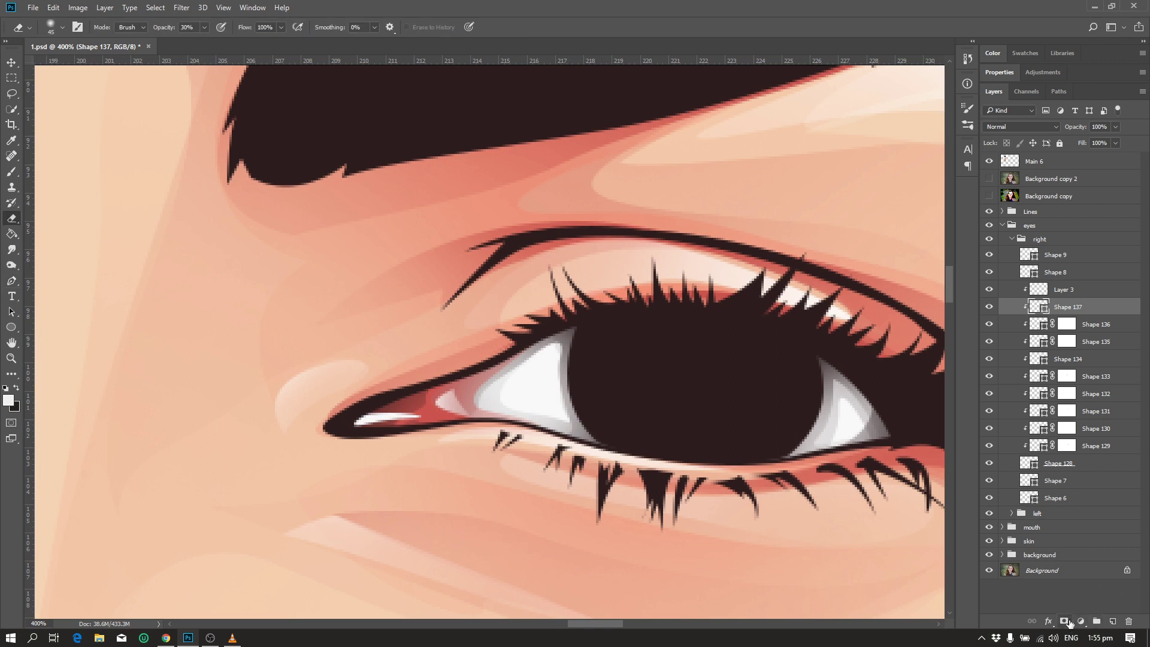
pyautogui.click(1069, 623)
pyautogui.moveTo(431, 416); pyautogui.dragTo(359, 419)
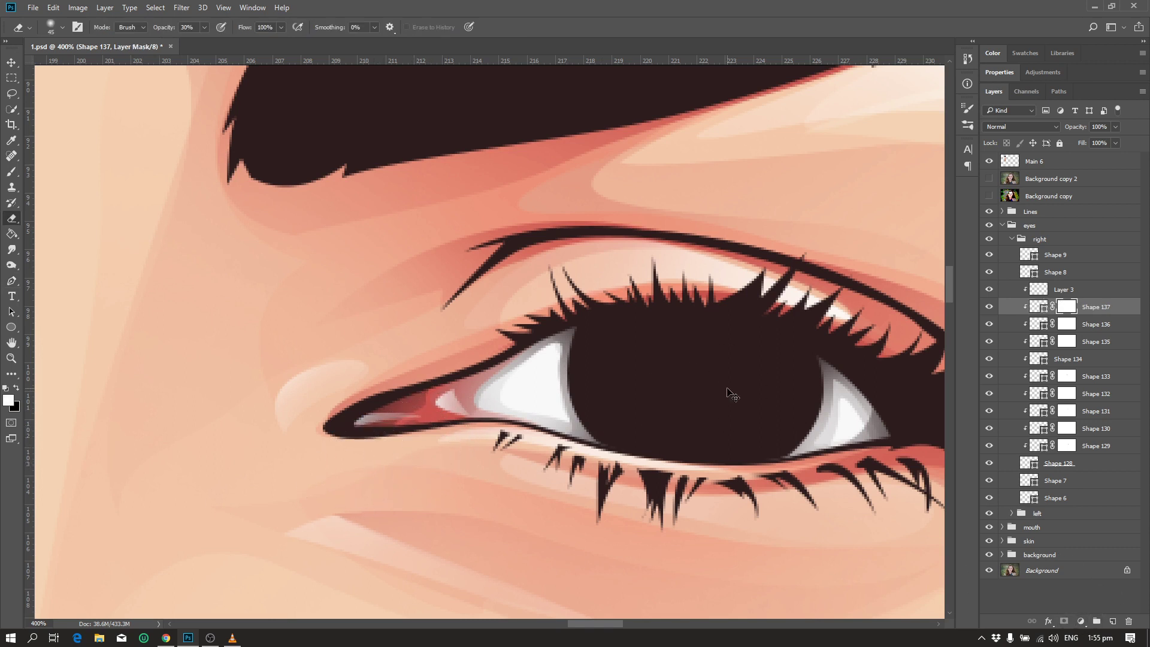
pyautogui.scroll(-1, 732, 393)
pyautogui.scroll(1, 732, 393)
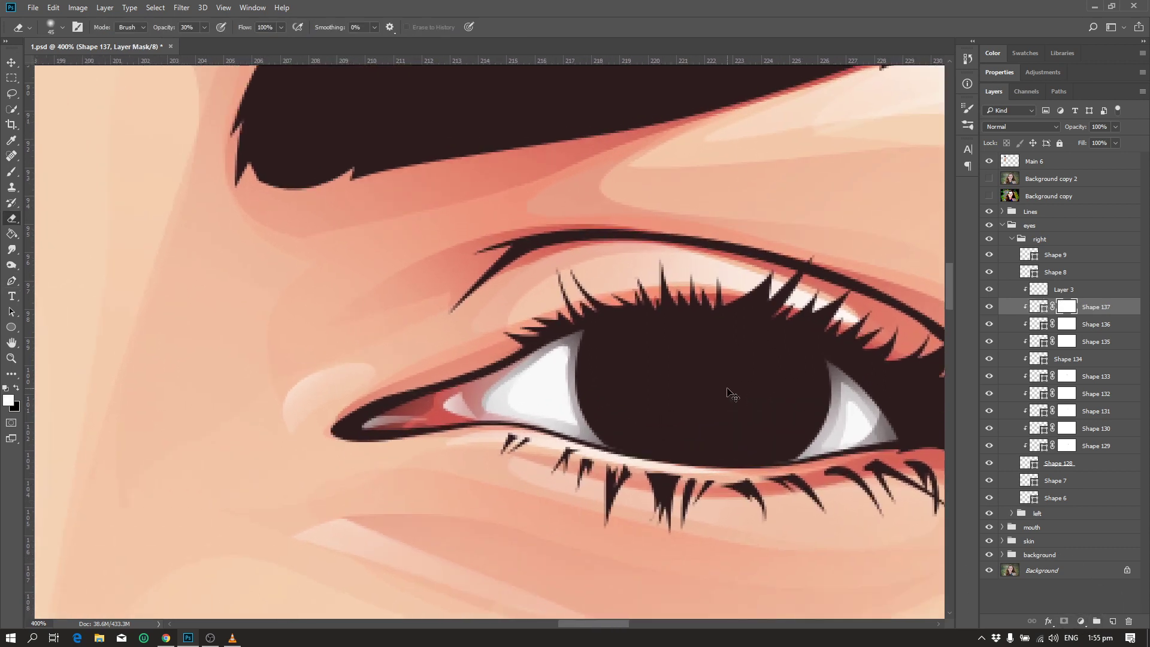
# - Move the Shape 8 layer above Shape 9 and reselect Shape 9
pyautogui.click(1088, 255)
pyautogui.press('p')
pyautogui.click(1068, 268)
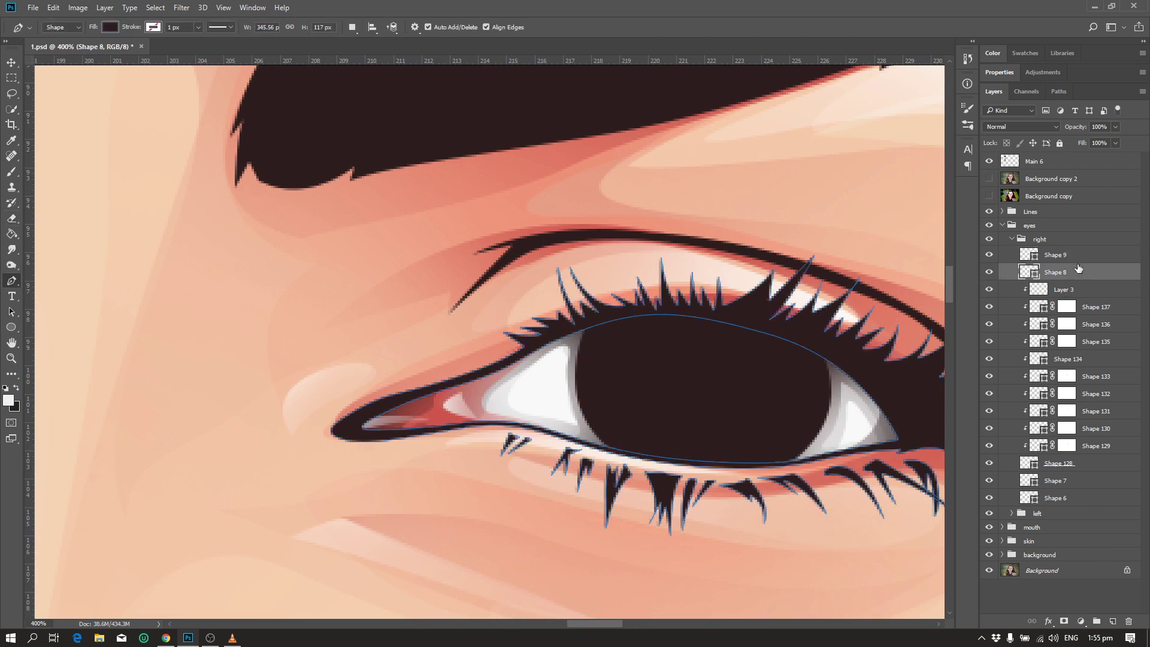
pyautogui.moveTo(1081, 275); pyautogui.dragTo(1083, 259)
pyautogui.click(1081, 272)
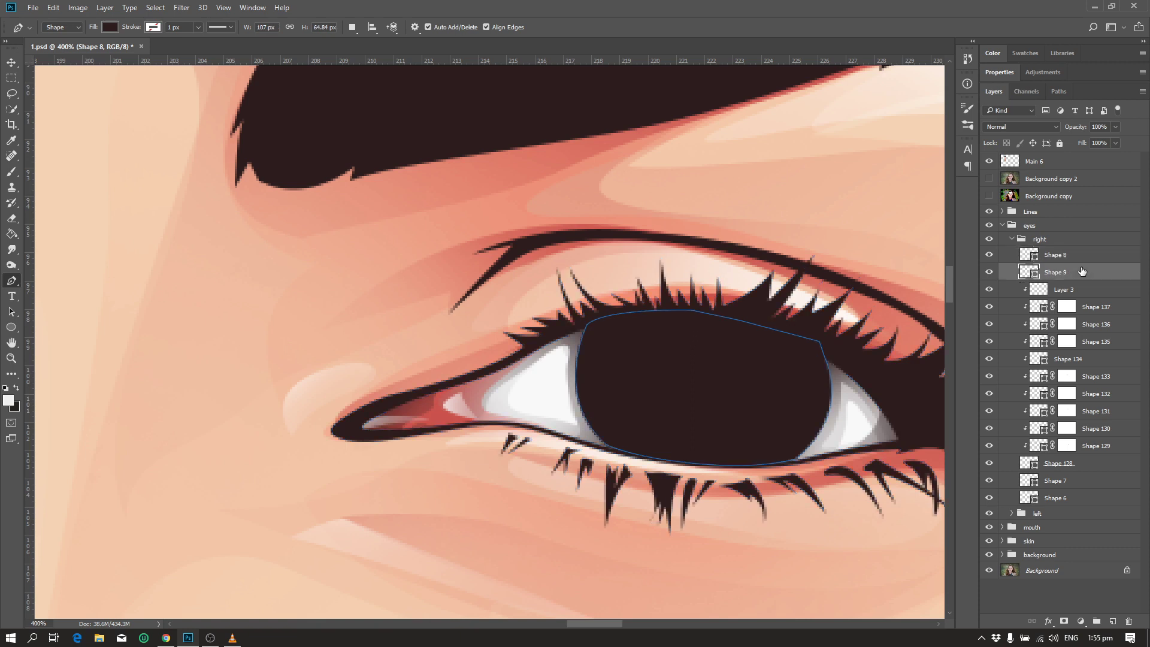
pyautogui.hotkey('ctrl', '-')
pyautogui.hotkey('ctrl', '-')
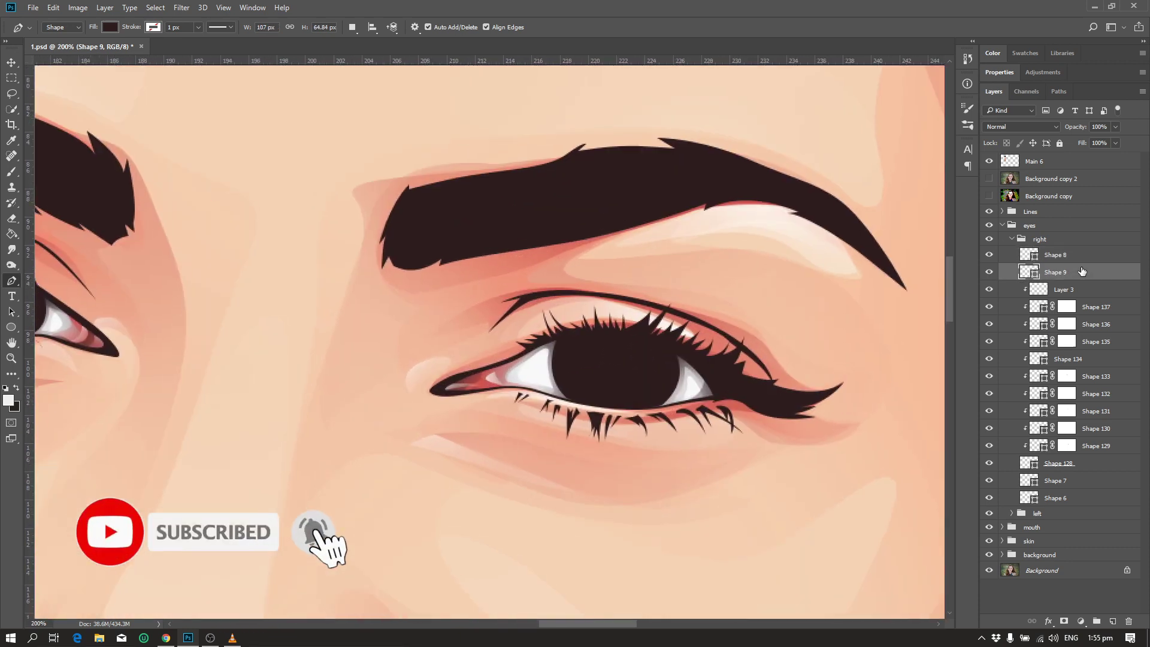
pyautogui.hotkey('ctrl', '-')
# - Draw a red circle over the right pupil and nudge it to centre
pyautogui.click(11, 326)
pyautogui.moveTo(525, 320); pyautogui.dragTo(583, 377)
pyautogui.hotkey('ctrl', '+')
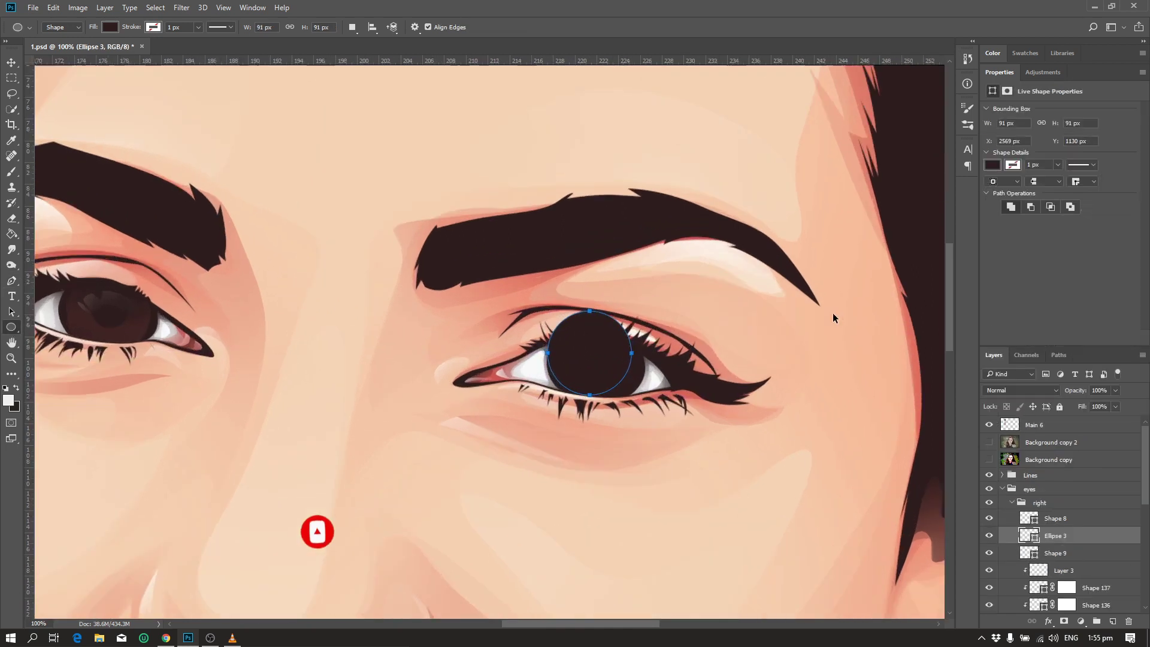
pyautogui.hotkey('ctrl', '+')
pyautogui.press('v')
pyautogui.moveTo(743, 365); pyautogui.dragTo(753, 382)
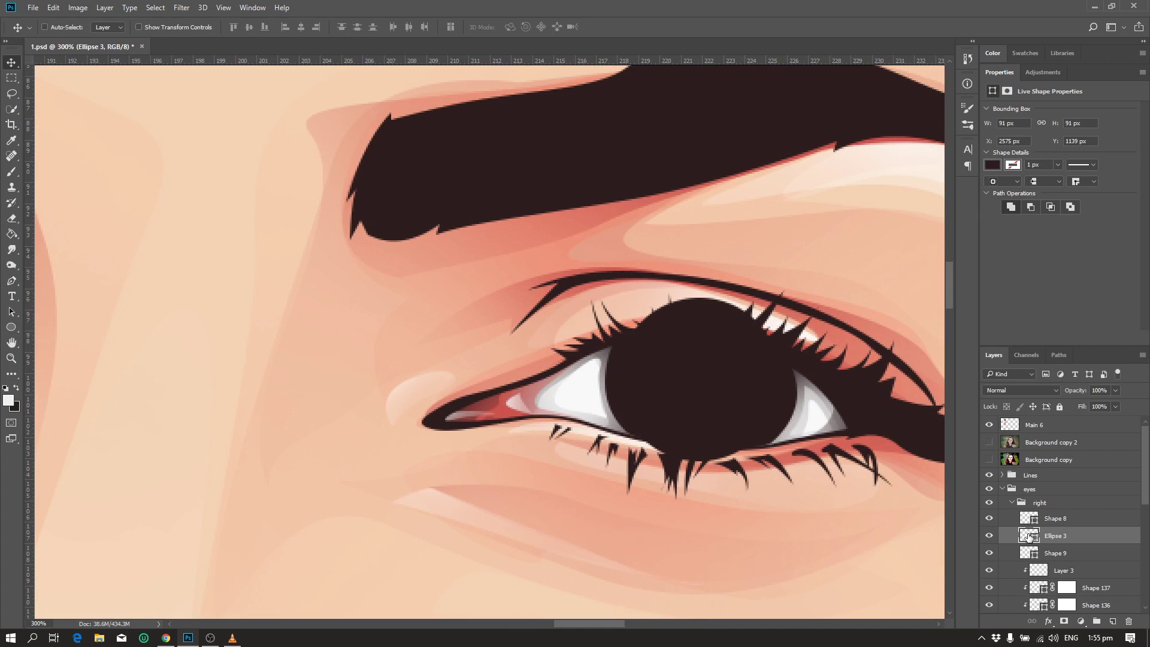
pyautogui.doubleClick(1029, 535)
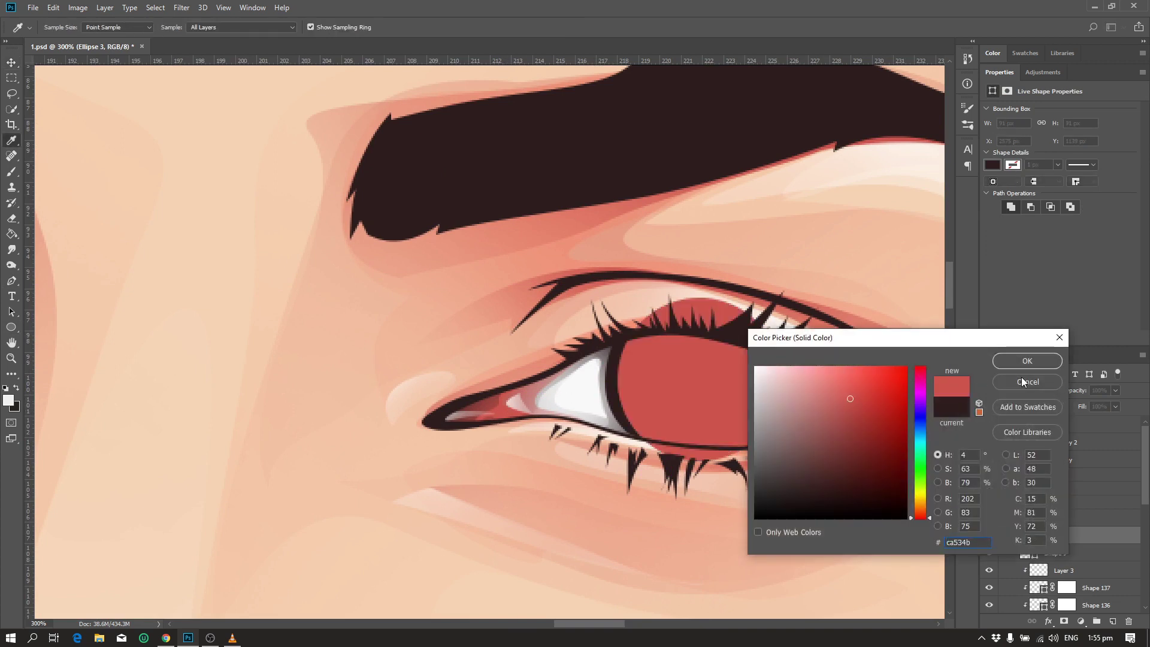
pyautogui.click(1022, 364)
pyautogui.press('Right')
pyautogui.press('Down')
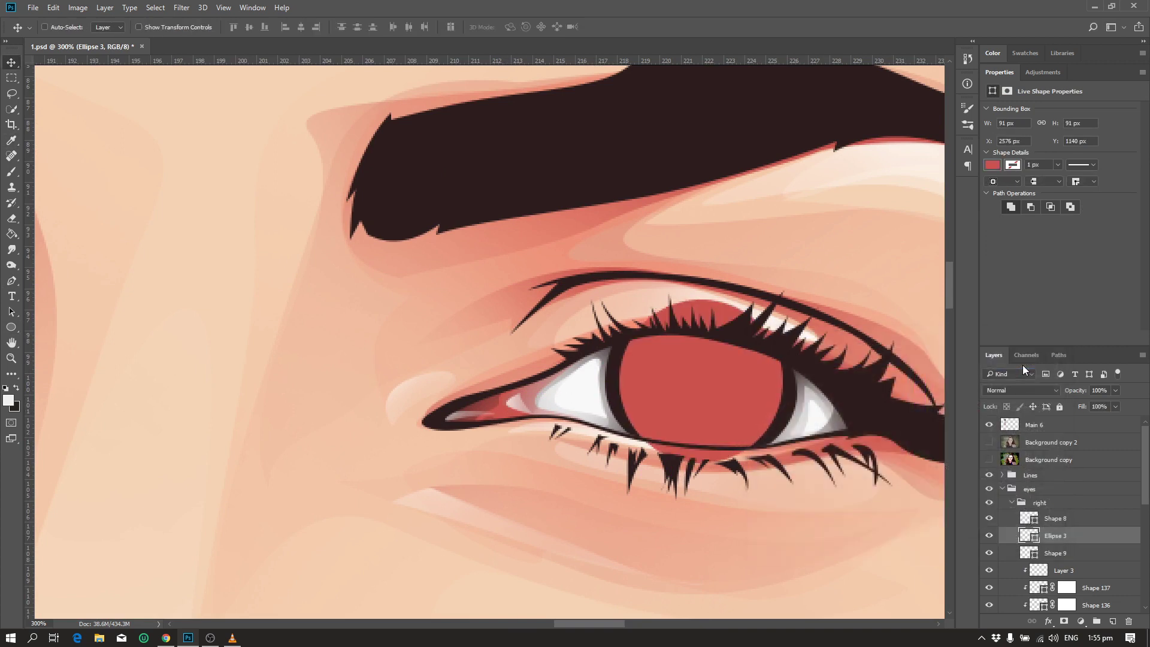
# - Clip the iris circle to the eye white and lower its Fill to about 18%
pyautogui.keyDown('alt'); pyautogui.click(1061, 545); pyautogui.keyUp('alt')
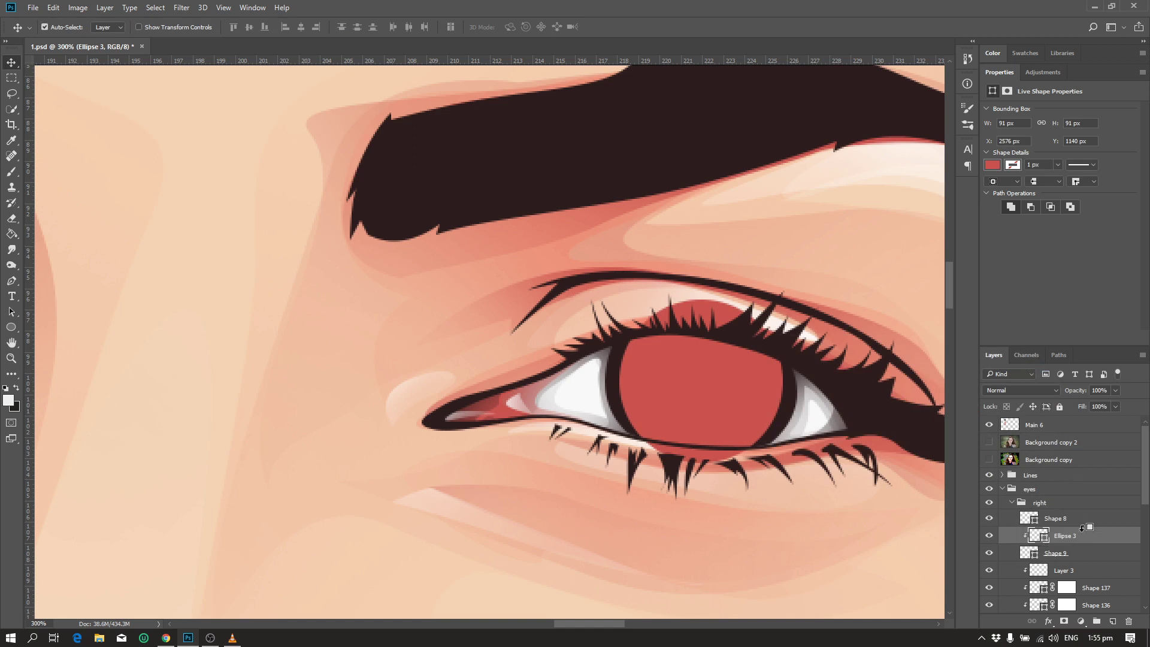
pyautogui.moveTo(1077, 418); pyautogui.dragTo(1076, 418)
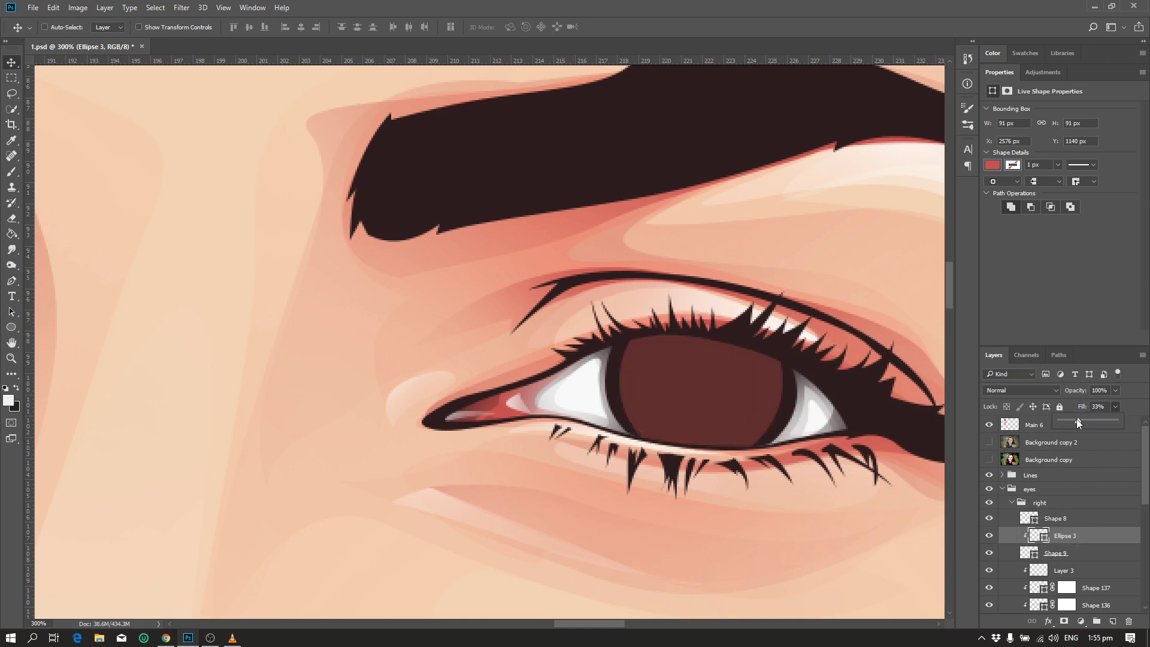
pyautogui.hotkey('ctrl', '-')
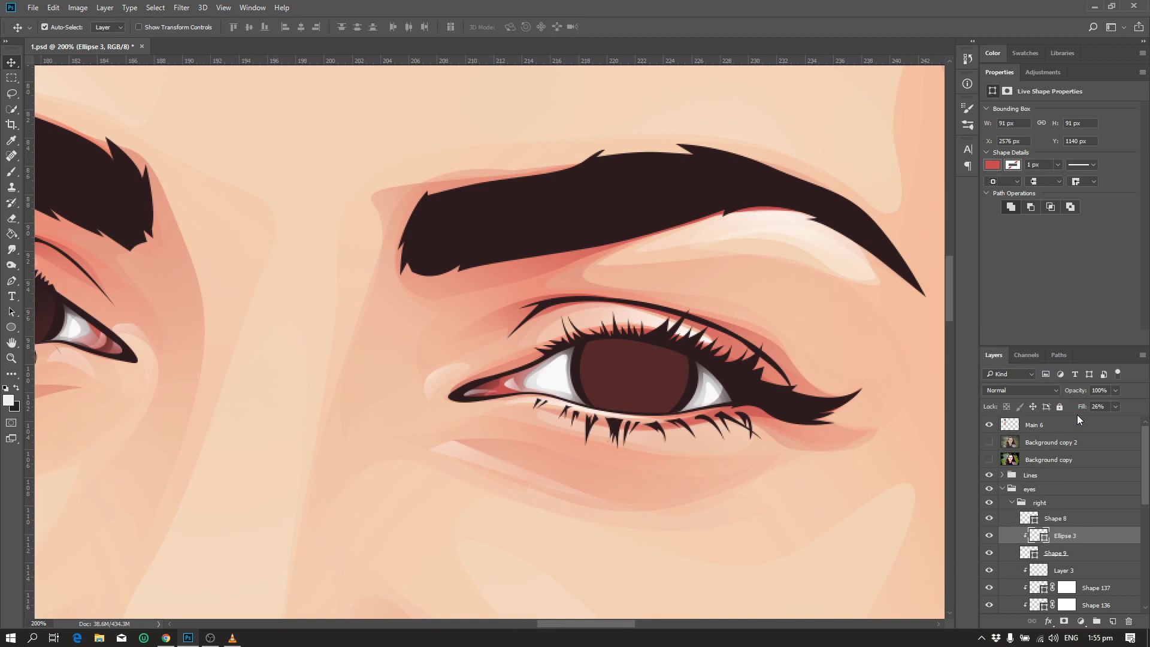
pyautogui.hotkey('ctrl', '-')
pyautogui.hotkey('ctrl', '+')
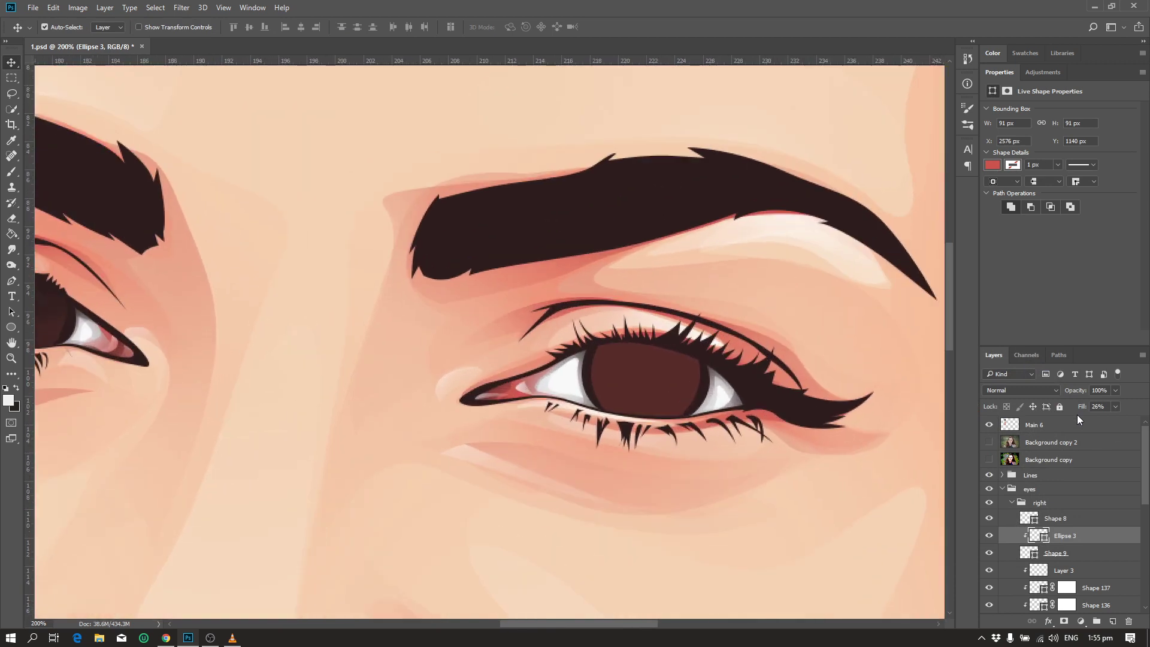
pyautogui.click(1114, 407)
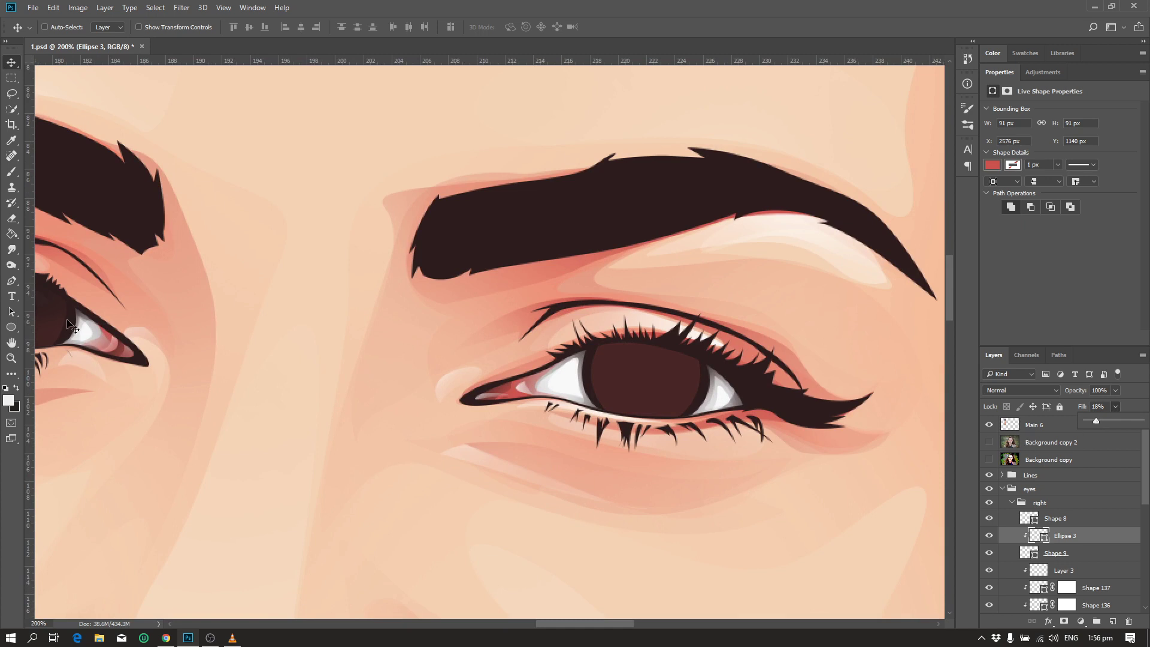
pyautogui.click(12, 326)
# - Draw a small pupil circle, then move and scale it to the photo's pupil
pyautogui.moveTo(630, 357); pyautogui.dragTo(673, 400)
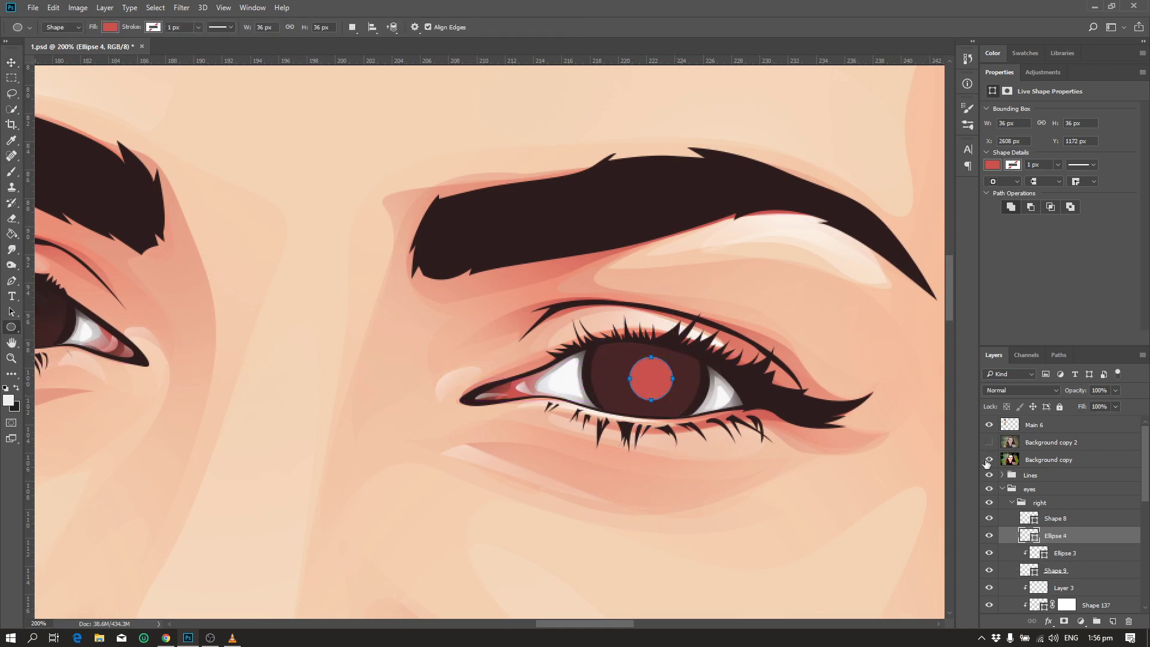
pyautogui.click(988, 458)
pyautogui.hotkey('ctrl', '+')
pyautogui.click(988, 459)
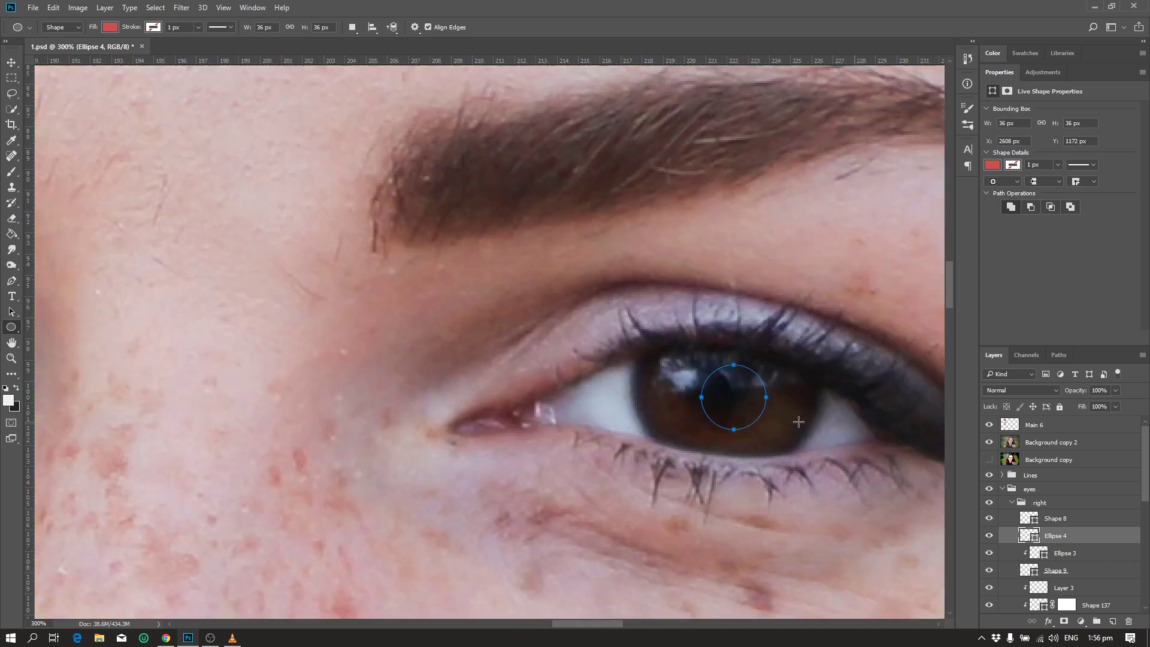
pyautogui.press('v')
pyautogui.moveTo(752, 411); pyautogui.dragTo(736, 407)
pyautogui.hotkey('ctrl', 't')
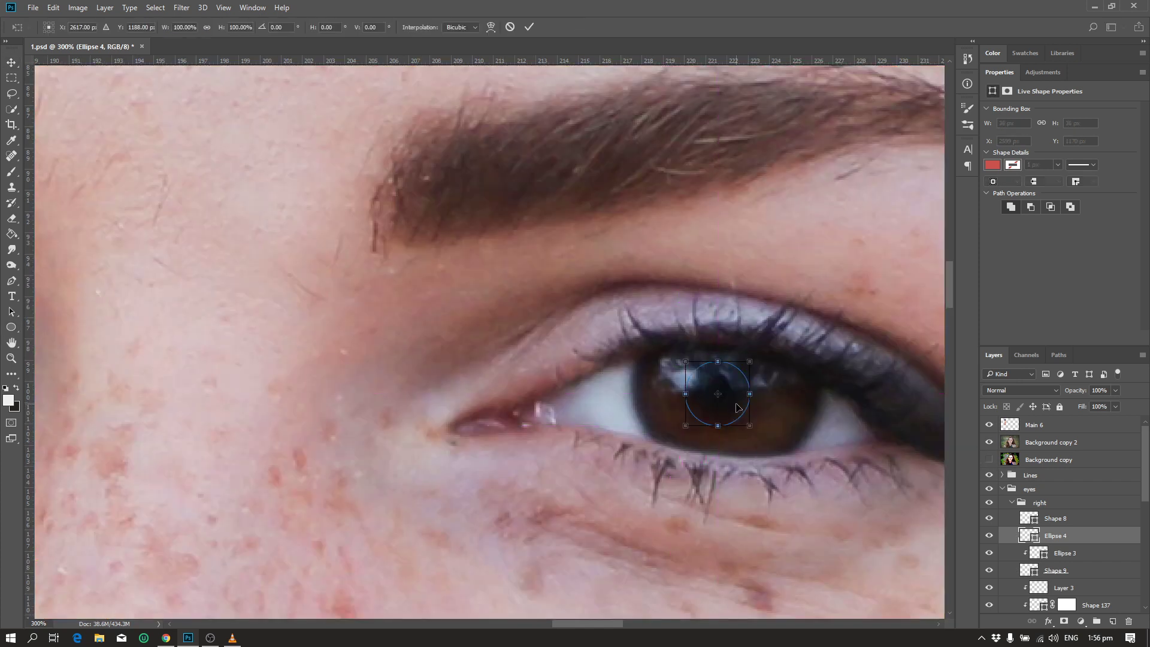
pyautogui.moveTo(750, 360); pyautogui.dragTo(757, 355)
pyautogui.press('Return')
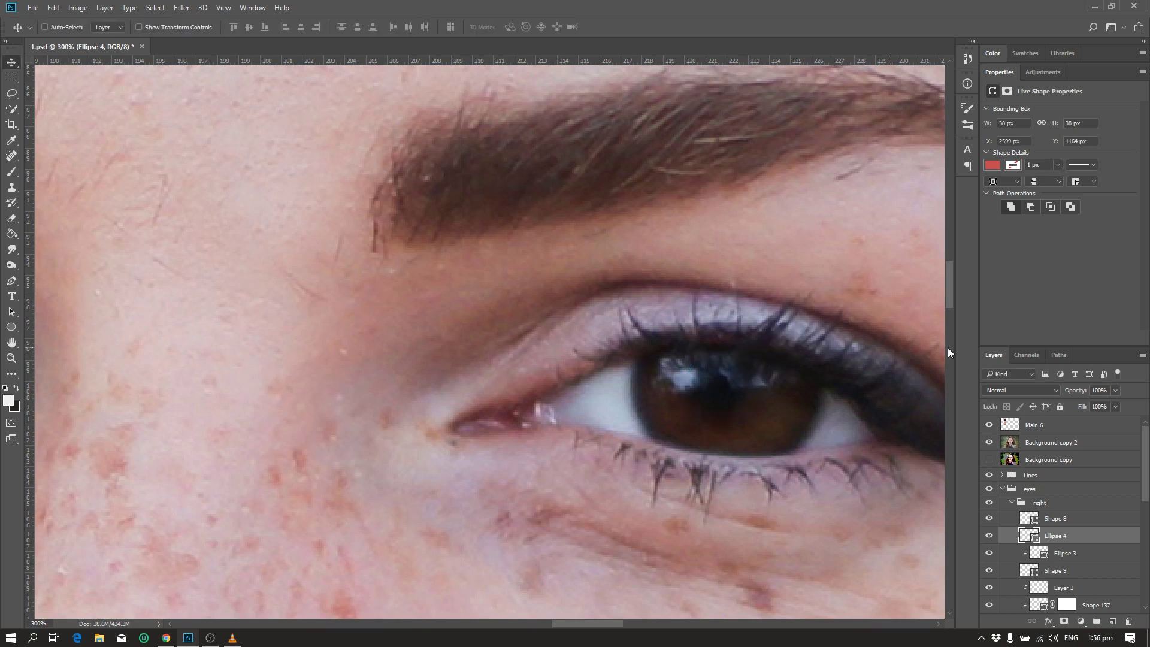
pyautogui.click(988, 442)
pyautogui.press('Left')
pyautogui.press('Down')
# - Fill the pupil with the eyebrow's dark colour and clip it inside the iris circle
pyautogui.doubleClick(1027, 536)
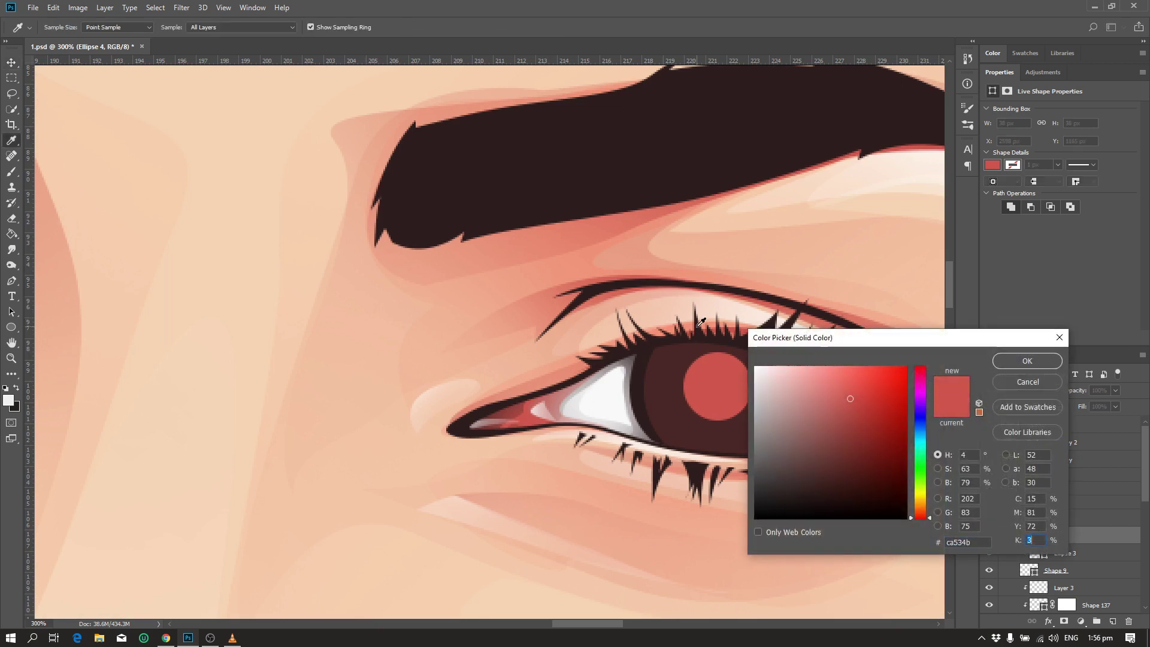
pyautogui.click(690, 218)
pyautogui.click(1003, 360)
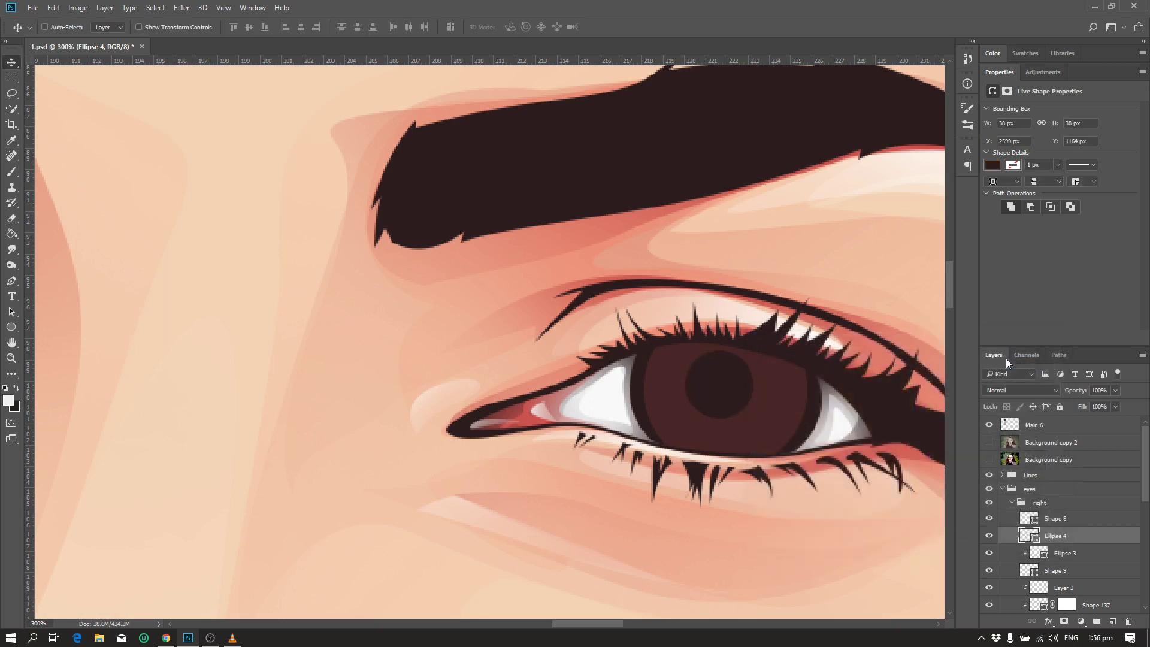
pyautogui.doubleClick(991, 77)
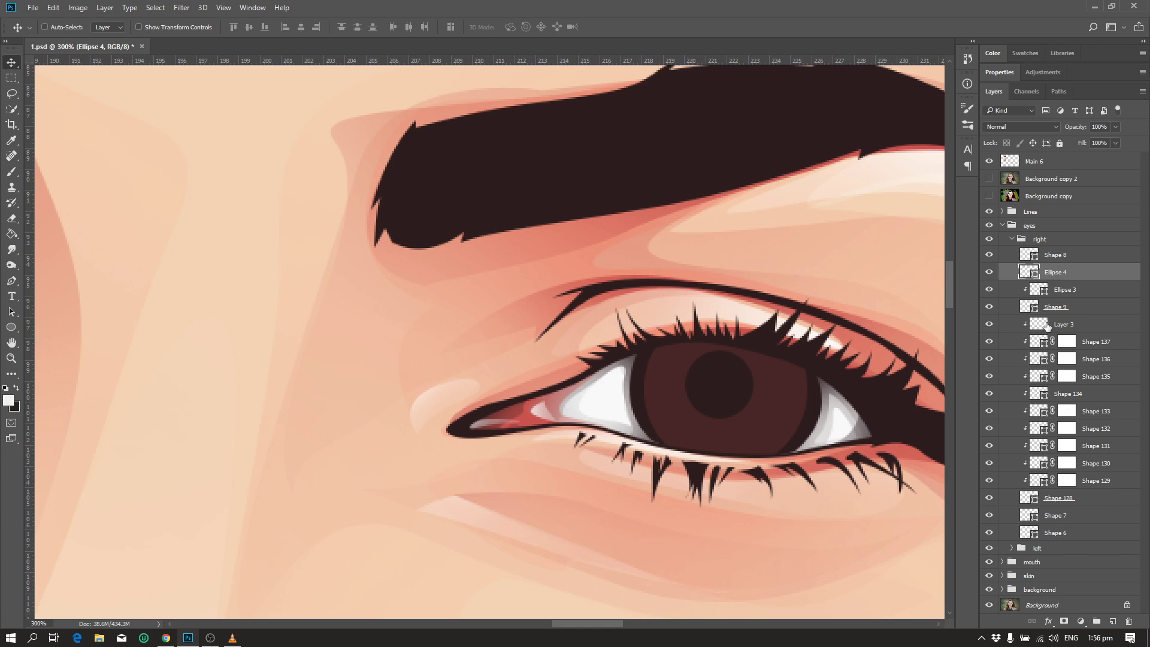
pyautogui.click(1065, 291)
pyautogui.keyDown('alt'); pyautogui.click(1063, 280); pyautogui.keyUp('alt')
# - Add a layer mask to the iris circle and erase its top with a larger eraser
pyautogui.press('e')
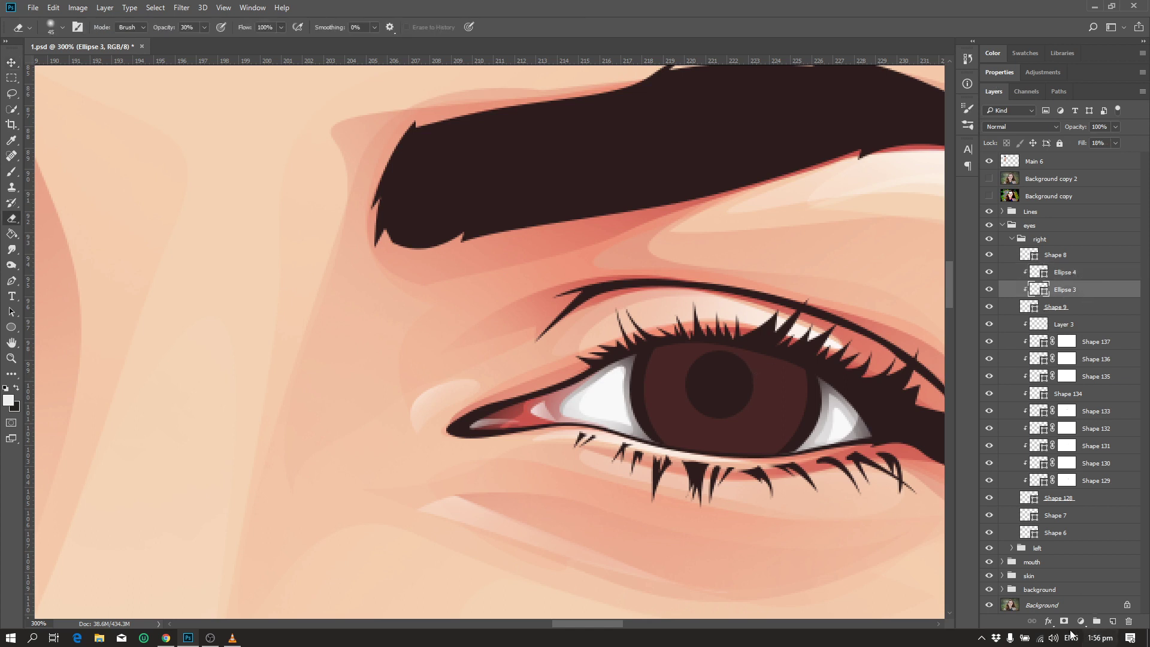
pyautogui.click(1063, 621)
pyautogui.press(']')
pyautogui.press(']')
pyautogui.moveTo(693, 360); pyautogui.dragTo(796, 359)
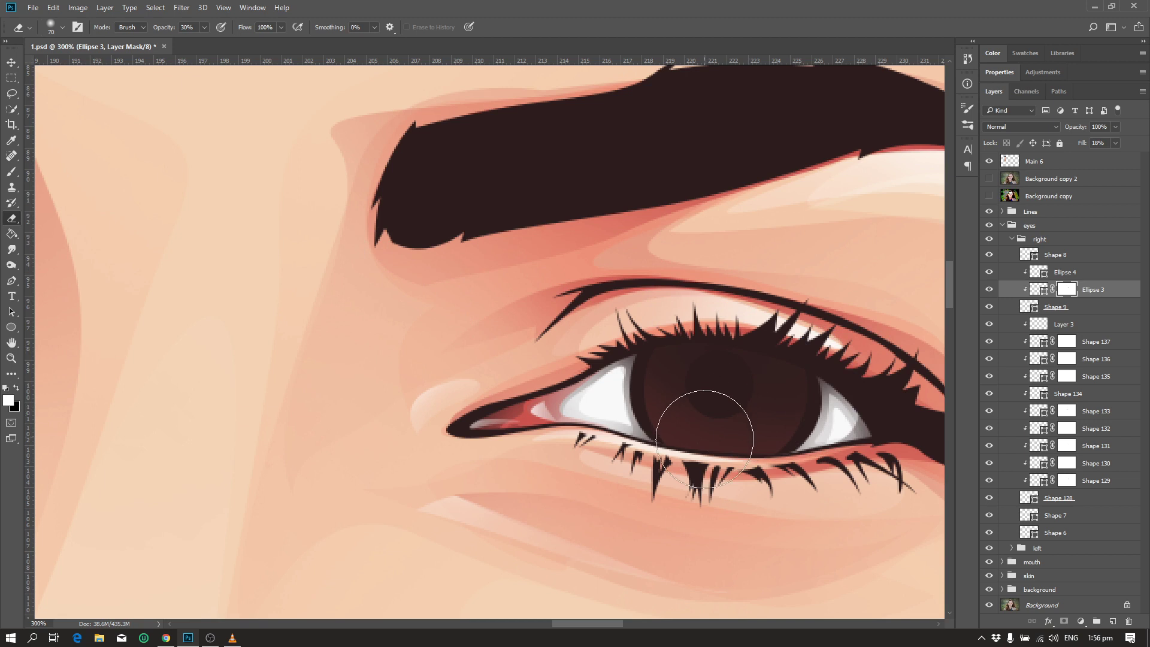
# - Show the reference photo and begin tracing the catchlight with the Pen tool
pyautogui.press('p')
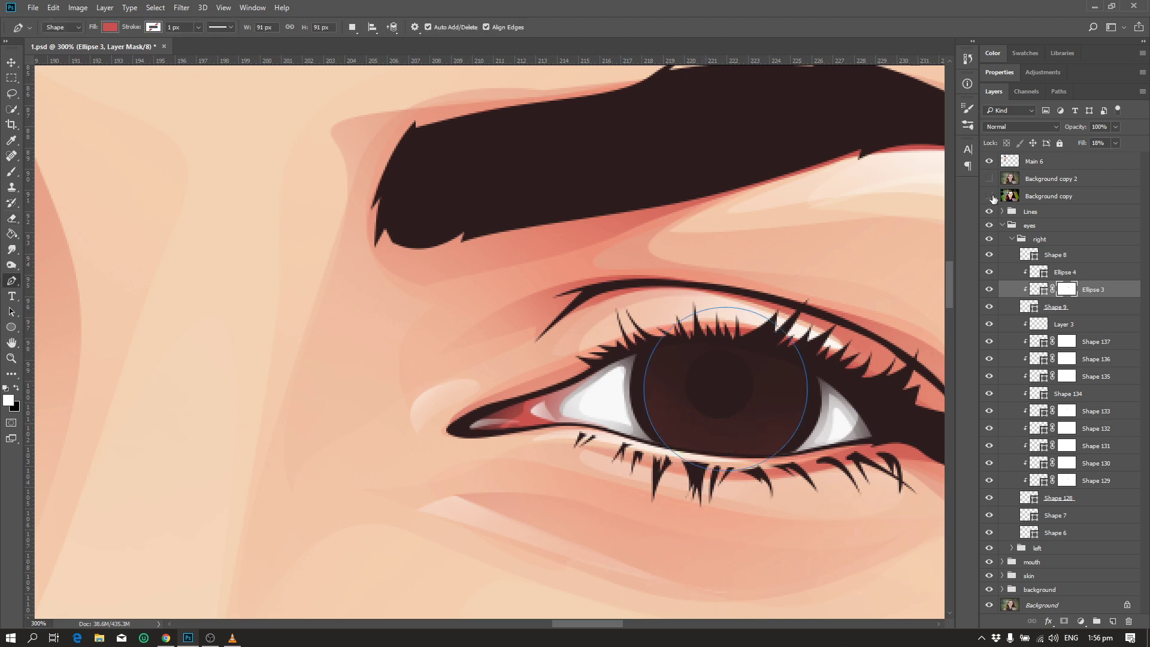
pyautogui.click(989, 178)
pyautogui.click(1100, 272)
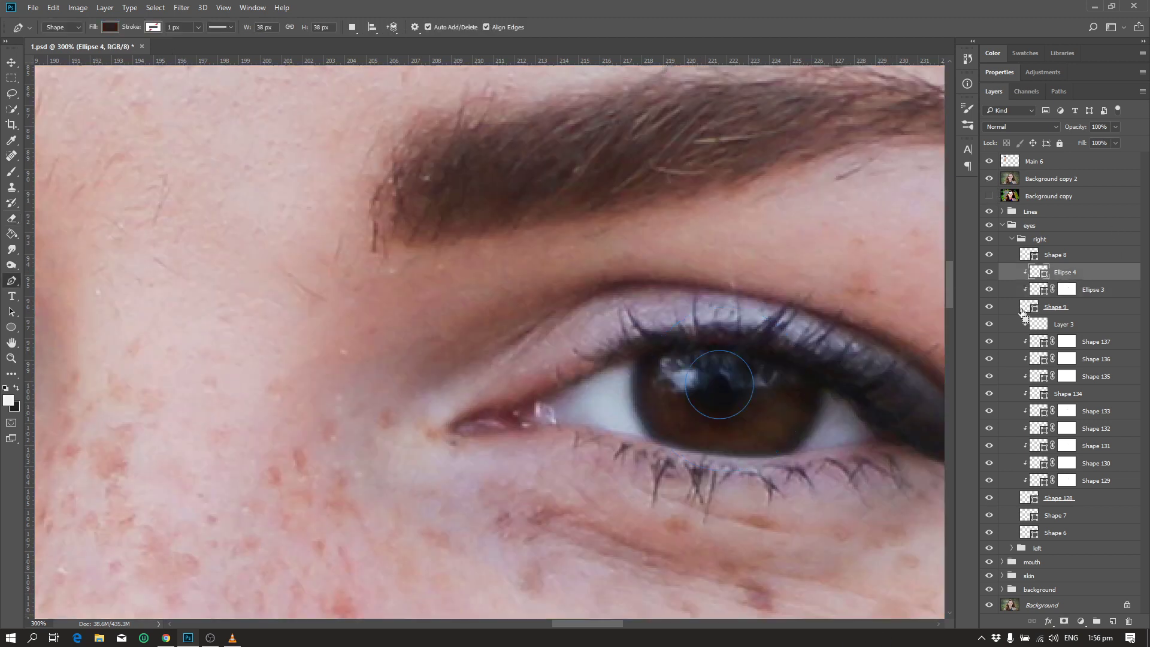
pyautogui.hotkey('ctrl', '+')
pyautogui.moveTo(589, 623); pyautogui.dragTo(612, 624)
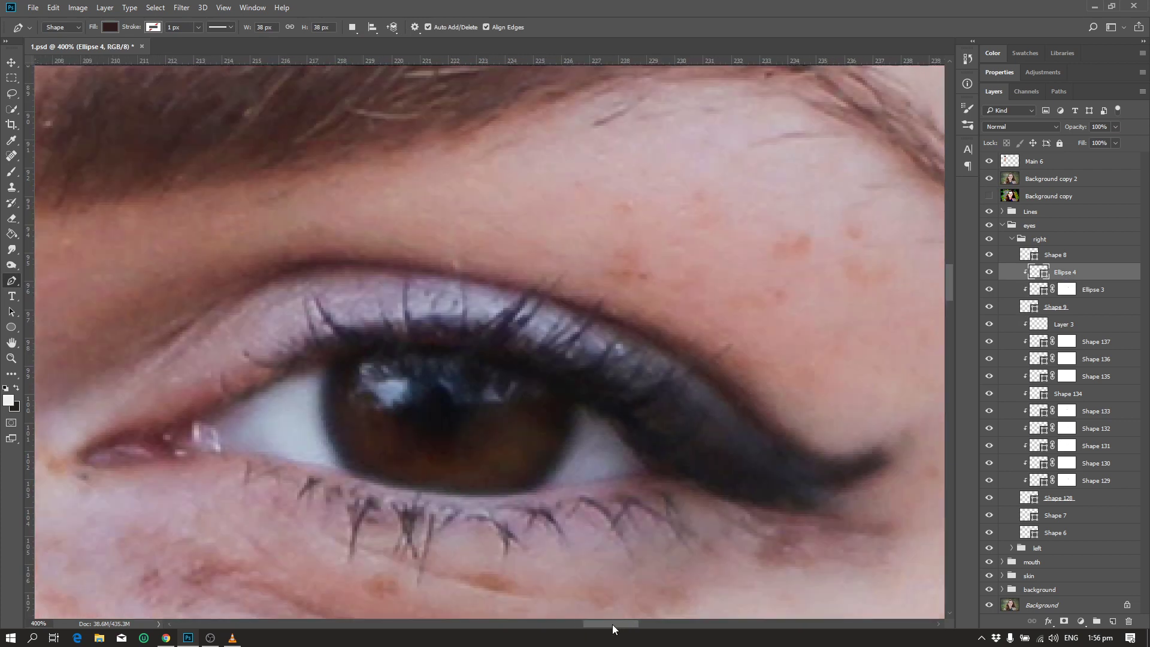
pyautogui.click(352, 391)
pyautogui.click(392, 415)
pyautogui.click(352, 368)
pyautogui.moveTo(353, 383); pyautogui.dragTo(355, 405)
# - Set Combine Shapes and trace the larger catchlight outline along the upper iris
pyautogui.click(352, 27)
pyautogui.click(389, 55)
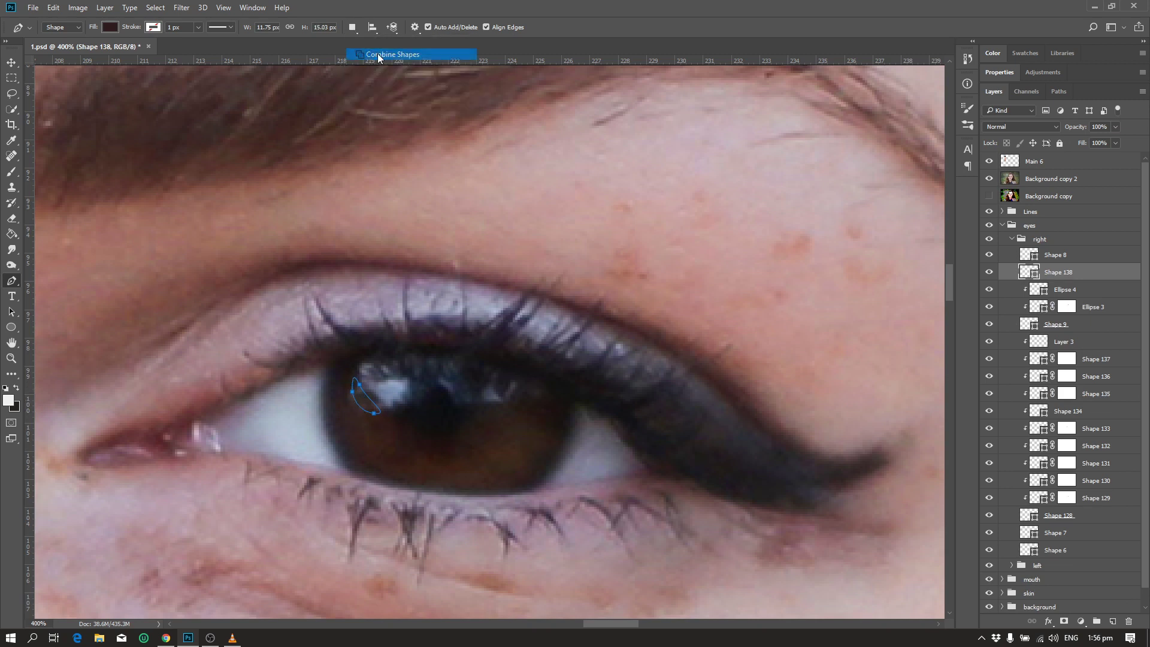
pyautogui.click(361, 362)
pyautogui.click(364, 391)
pyautogui.click(387, 407)
pyautogui.click(410, 401)
pyautogui.click(446, 391)
pyautogui.moveTo(520, 393); pyautogui.dragTo(536, 388)
pyautogui.click(429, 358)
pyautogui.click(361, 363)
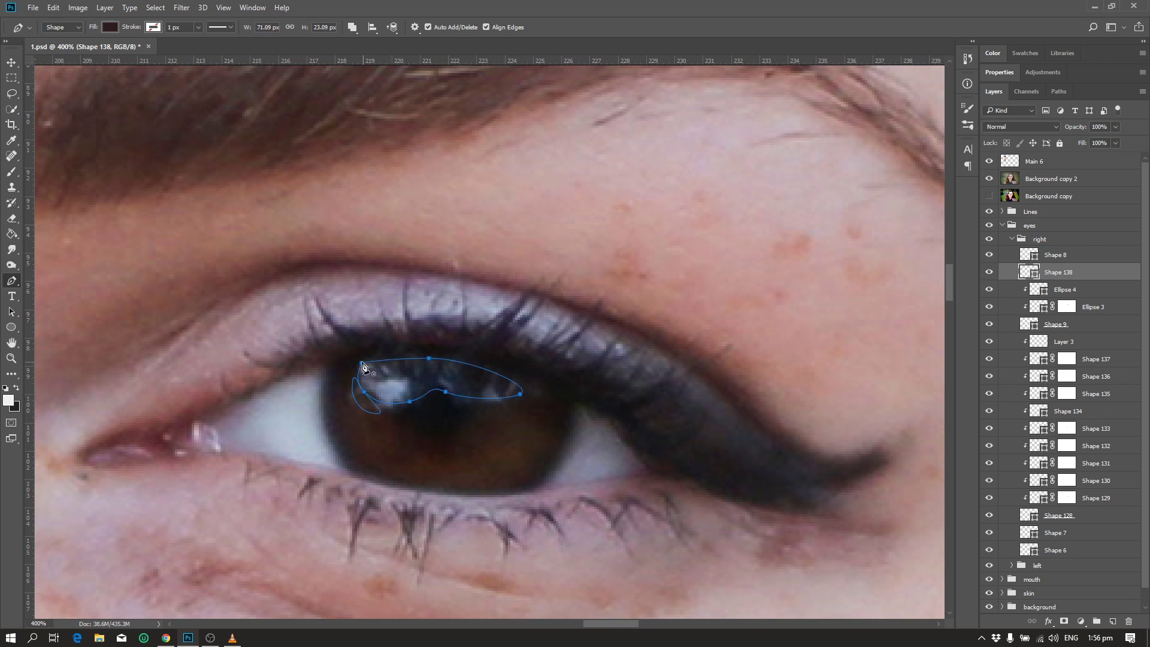
# - Hide the reference photos, fill the catchlight #ffffff, and mask-erase part of it
pyautogui.moveTo(988, 197); pyautogui.dragTo(985, 185)
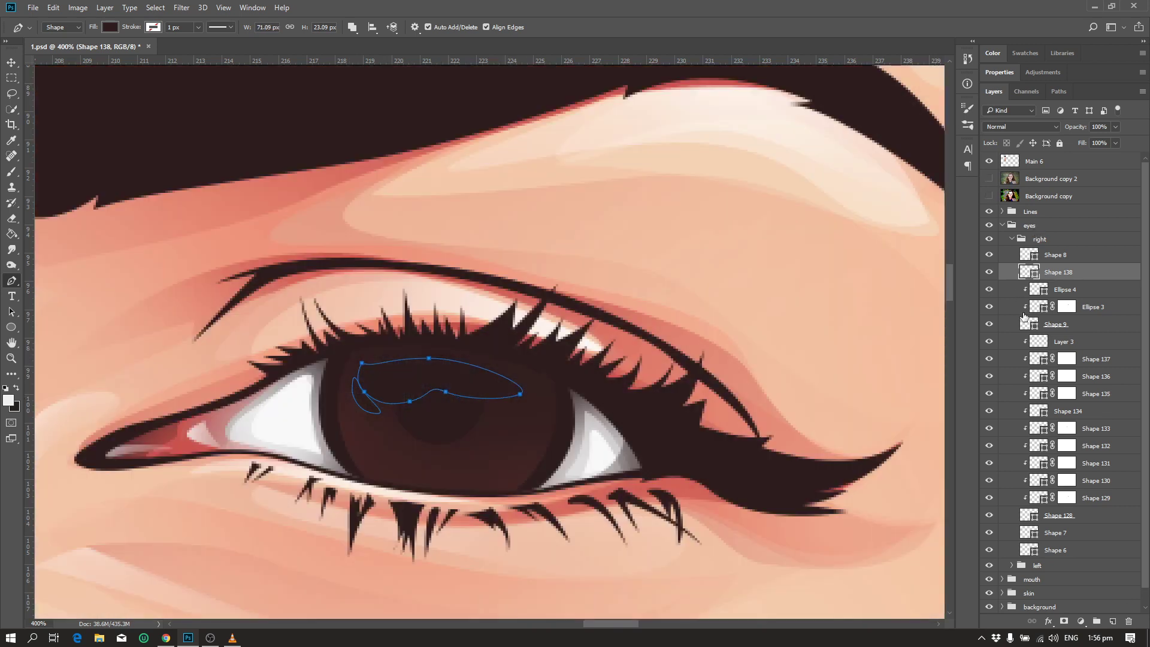
pyautogui.doubleClick(1029, 272)
pyautogui.moveTo(773, 377); pyautogui.dragTo(608, 271)
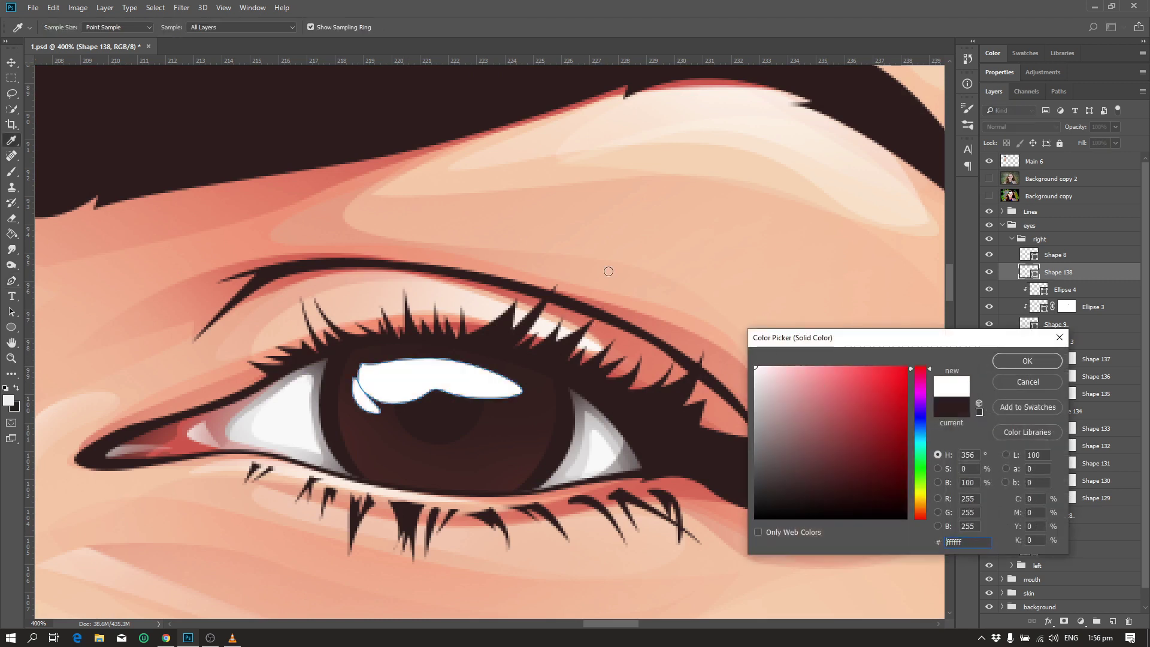
pyautogui.click(1022, 358)
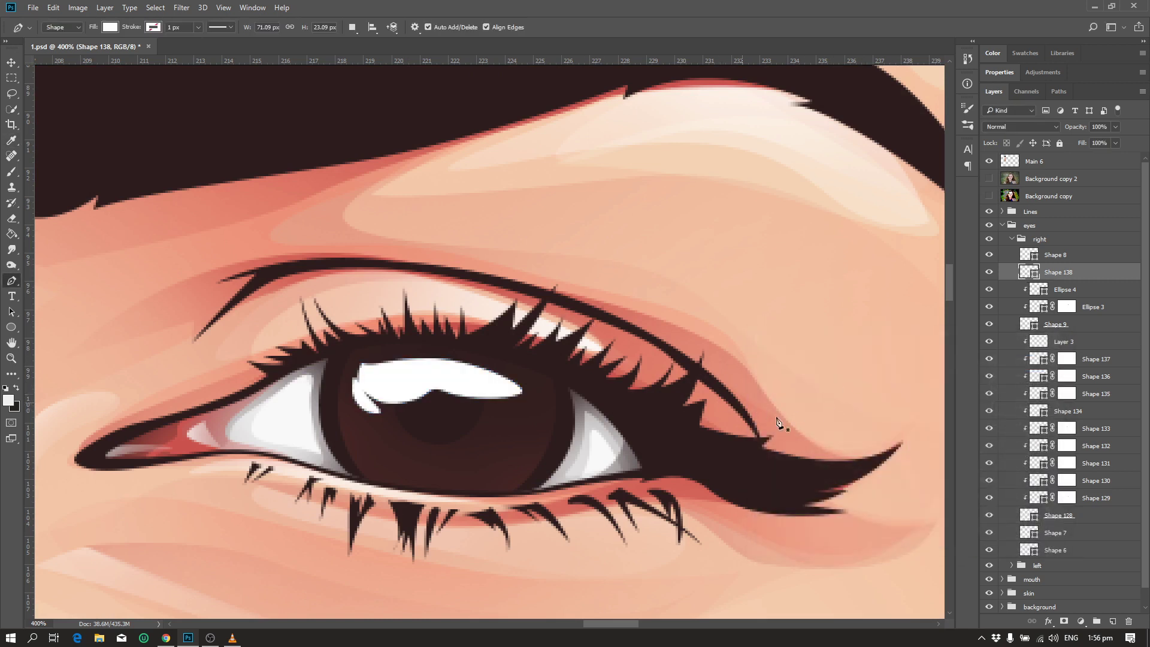
pyautogui.press('e')
pyautogui.click(1064, 620)
pyautogui.moveTo(431, 389)
pyautogui.mouseDown()
pyautogui.moveTo(398, 434)
pyautogui.moveTo(527, 413)
pyautogui.mouseUp()
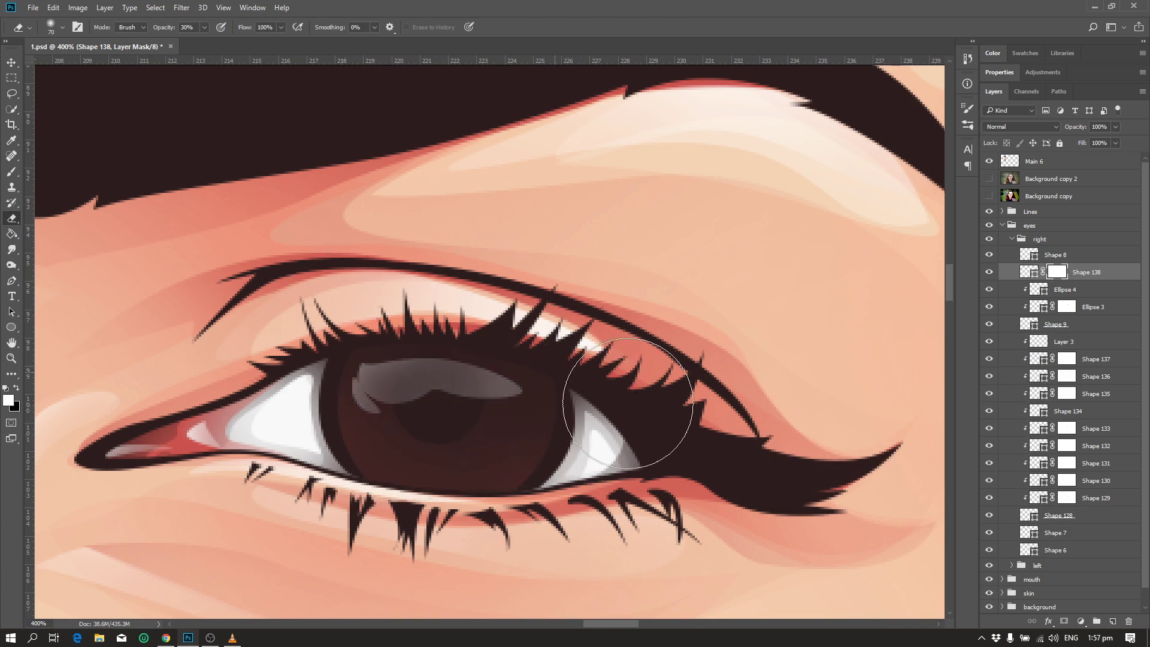
# - Erase more of the catchlight, check the whole face, and save 1.psd
pyautogui.moveTo(462, 441); pyautogui.dragTo(360, 437)
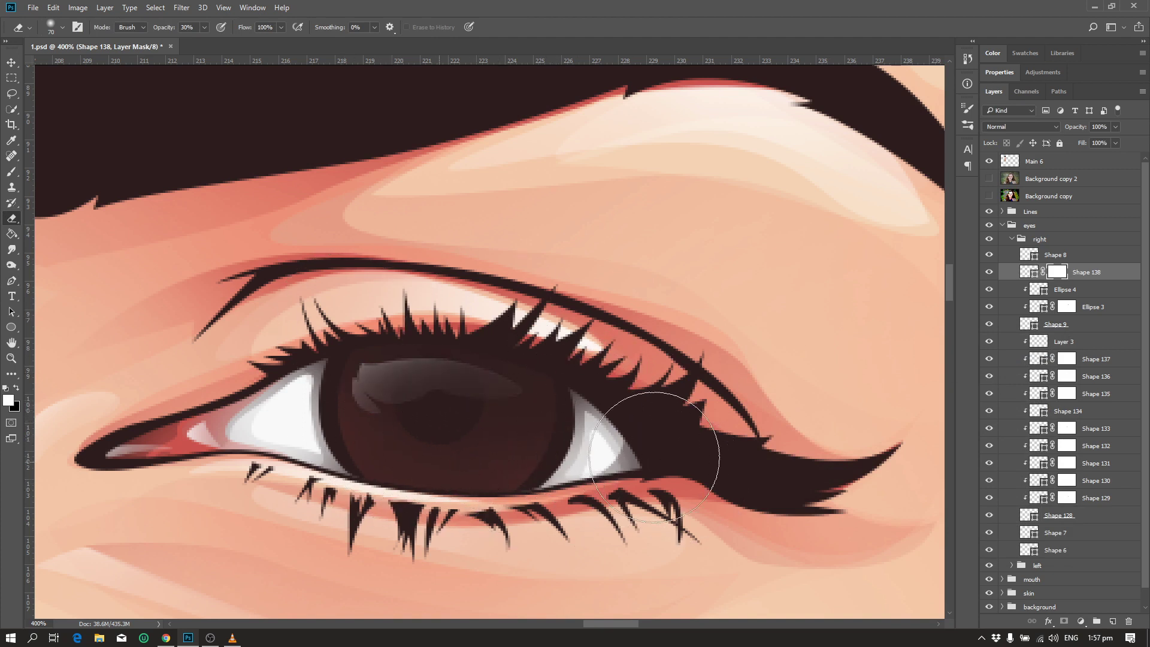
pyautogui.hotkey('ctrl', '-')
pyautogui.hotkey('ctrl', '-')
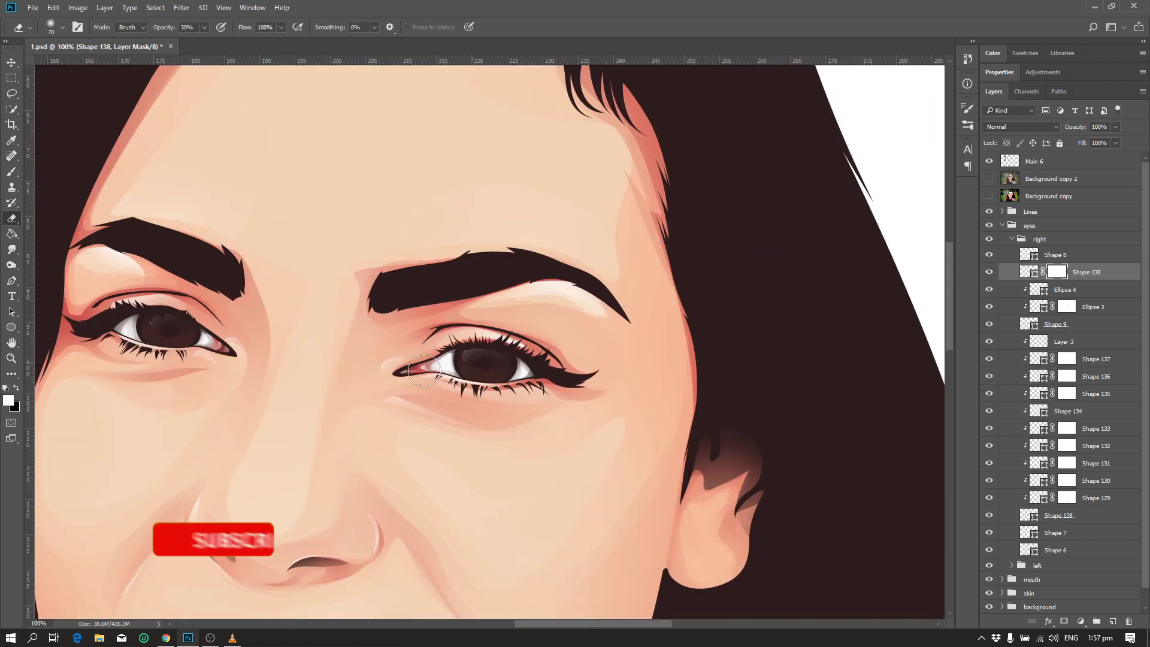
pyautogui.hotkey('ctrl', '-')
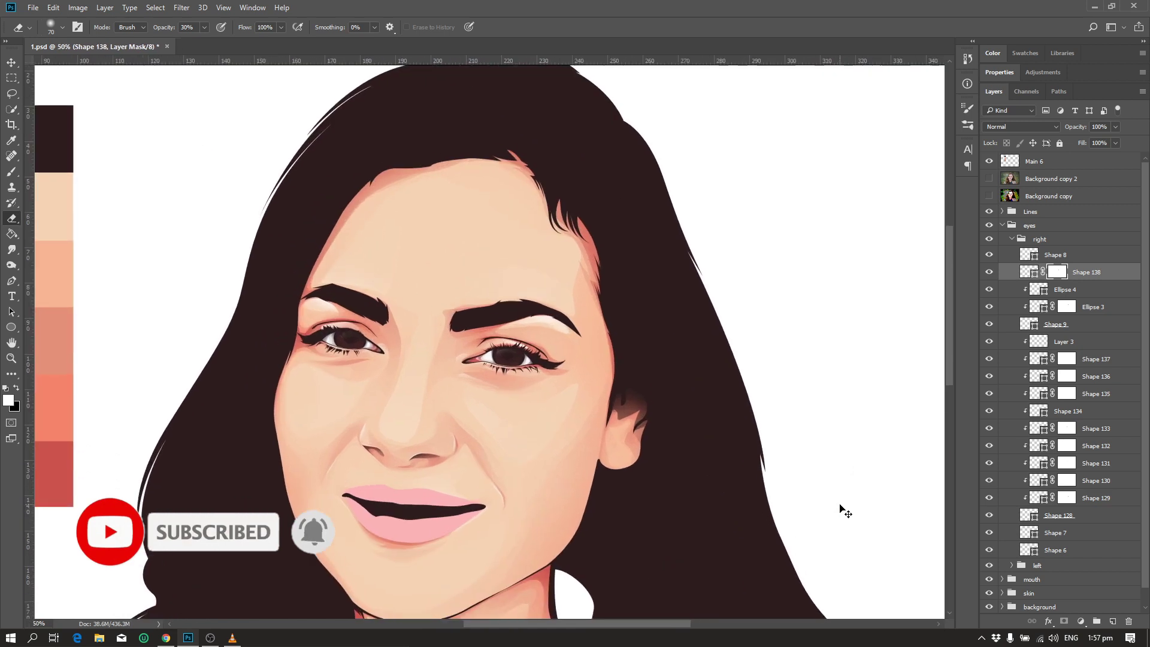
pyautogui.hotkey('ctrl', '+')
pyautogui.hotkey('ctrl', '+')
pyautogui.hotkey('ctrl', '+')
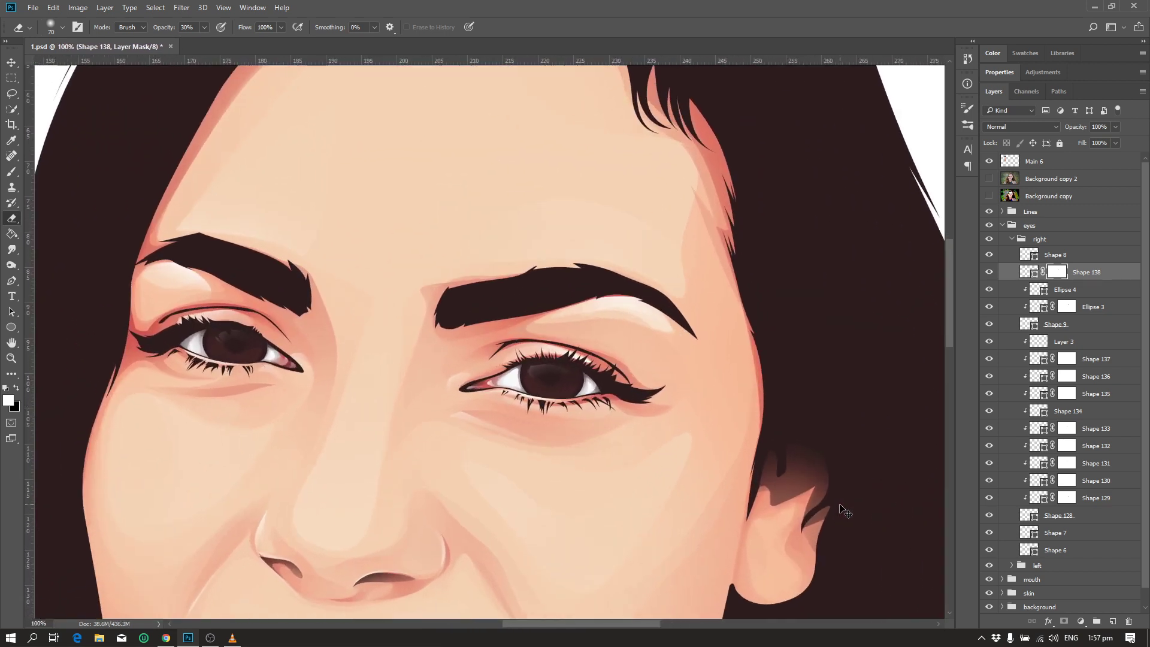
pyautogui.hotkey('ctrl', 's')
pyautogui.moveTo(627, 623); pyautogui.dragTo(609, 623)
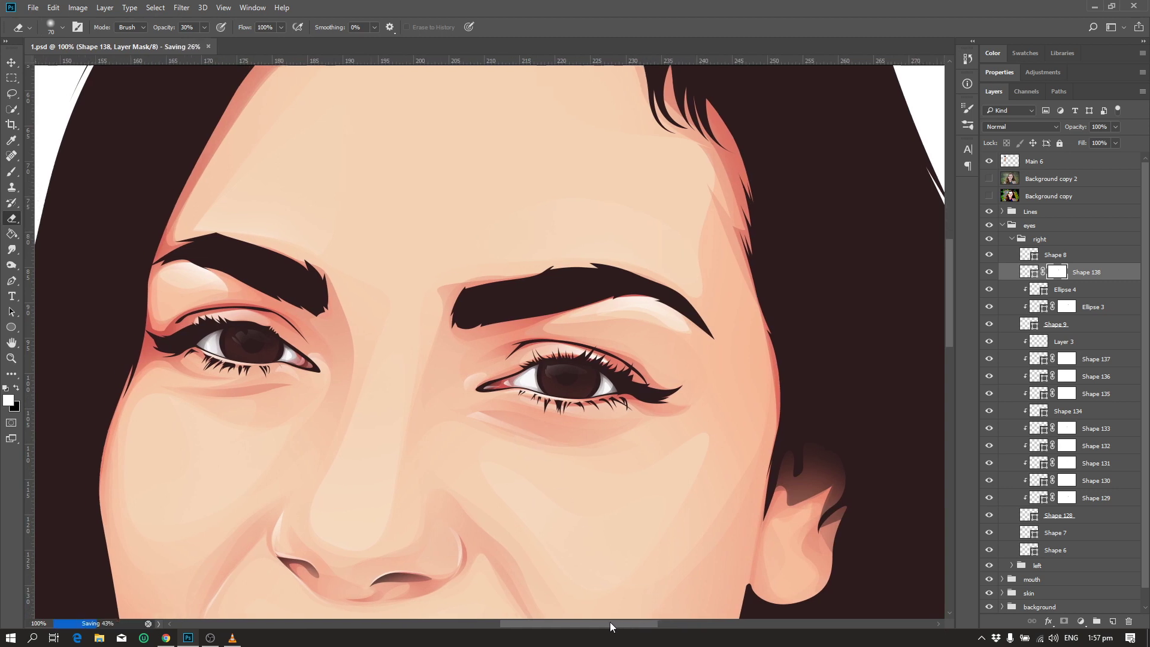